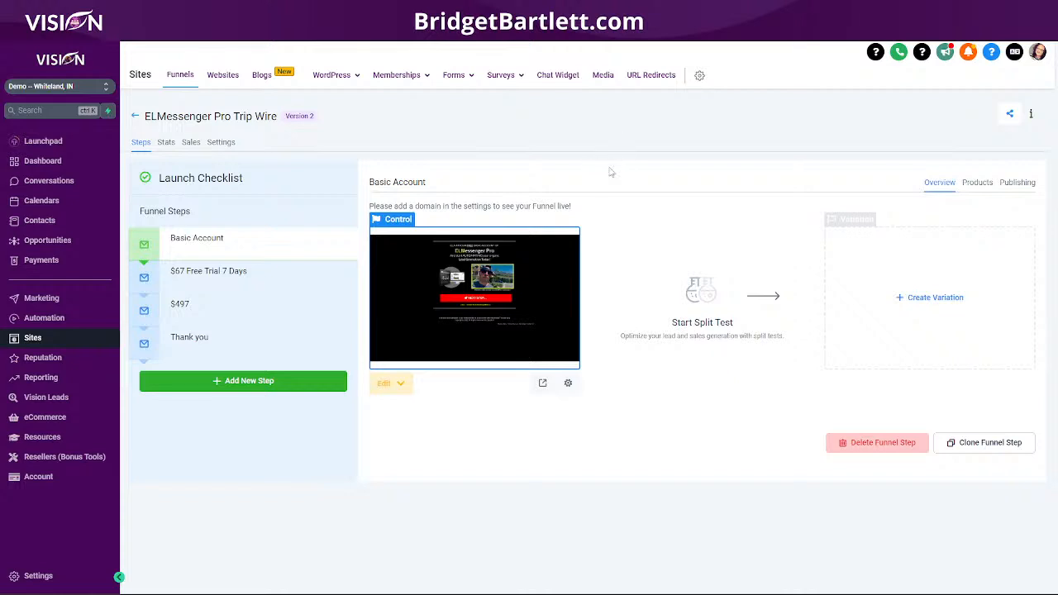
- Open Add New Domain under Settings > Domains and highlight IP 34.68.234.4 and CNAME flash.funnels.msgsndr.com
left_click(39, 575)
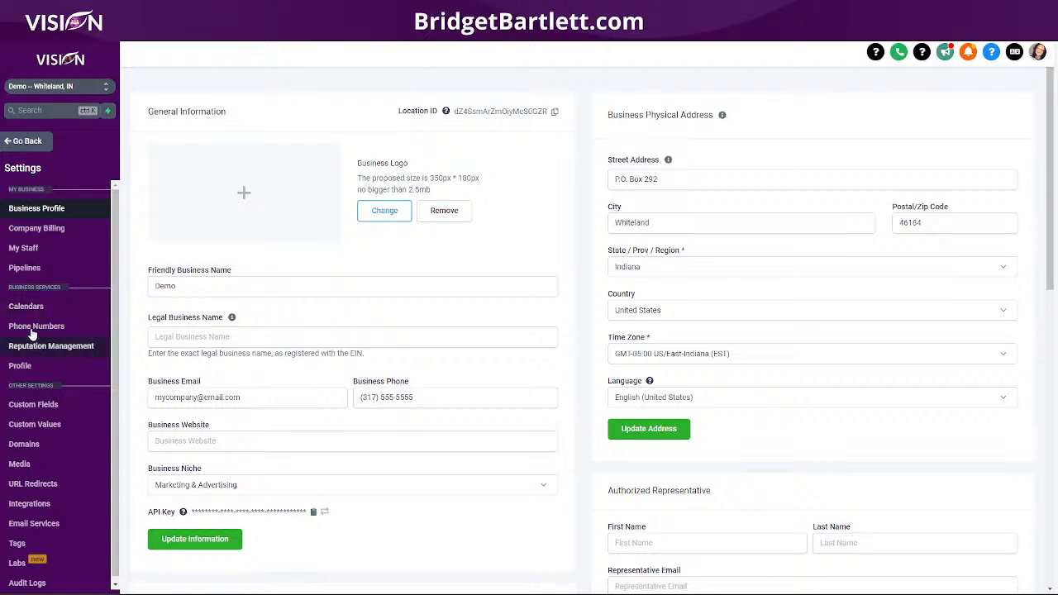
left_click(24, 444)
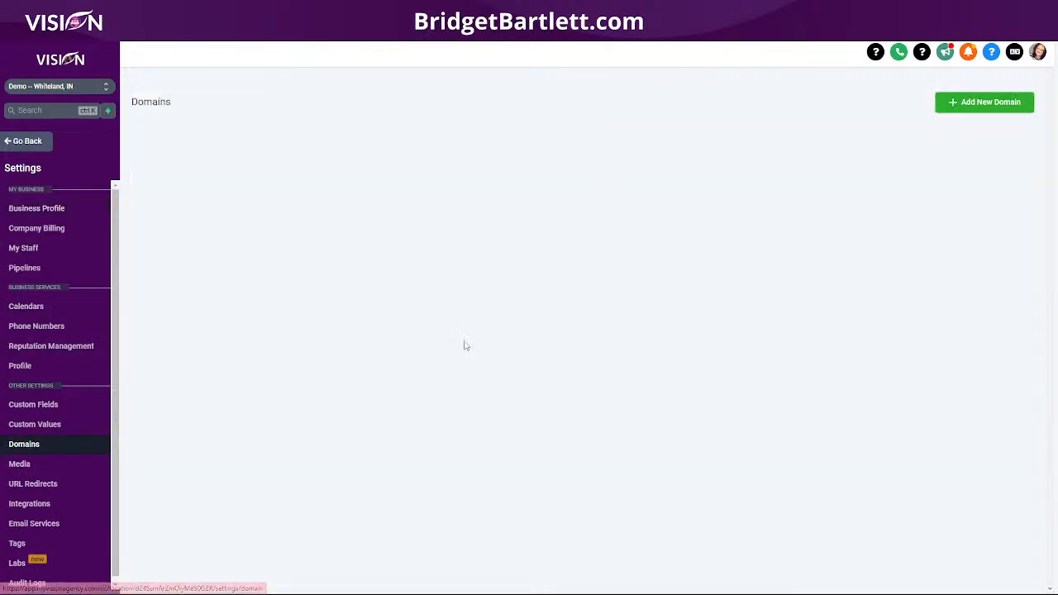
left_click(976, 103)
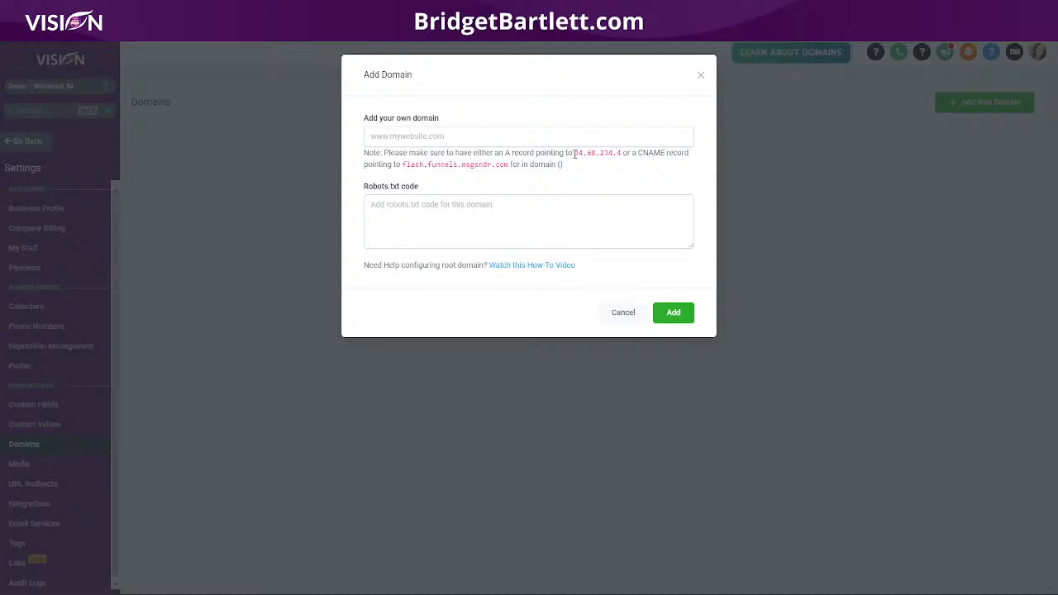
left_click_drag(574, 153, 628, 152)
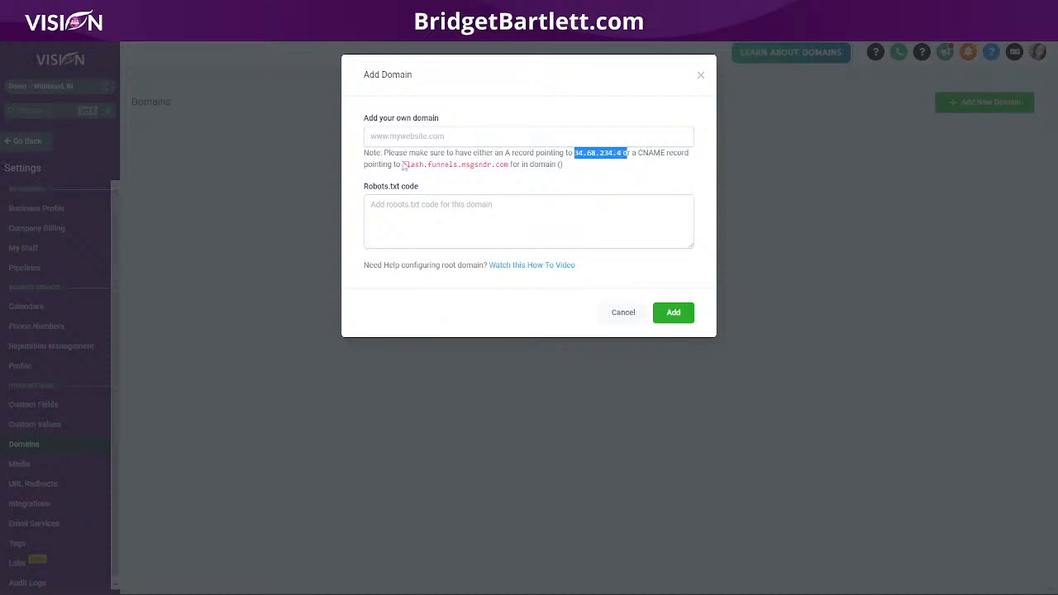
left_click_drag(403, 164, 510, 168)
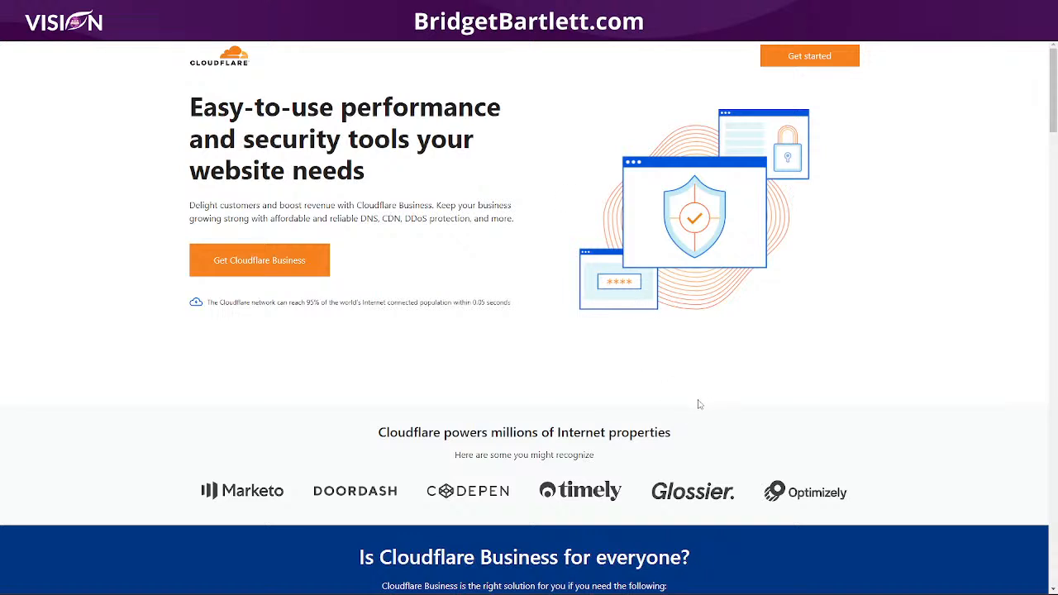
- Scroll through the Cloudflare Business page to review the plans
scroll(695, 407, "down", 4)
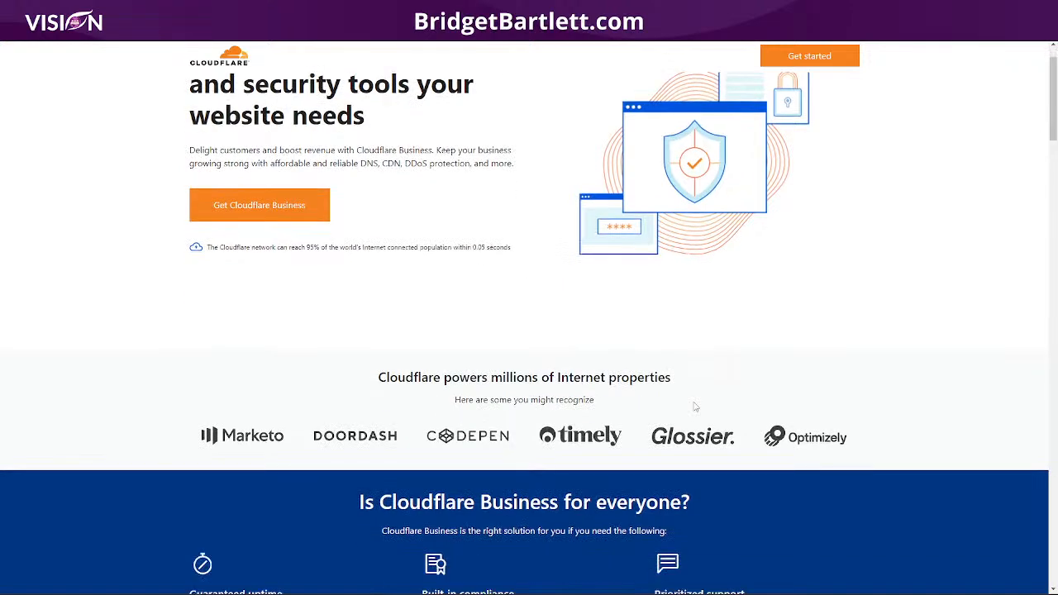
scroll(889, 427, "down", 20)
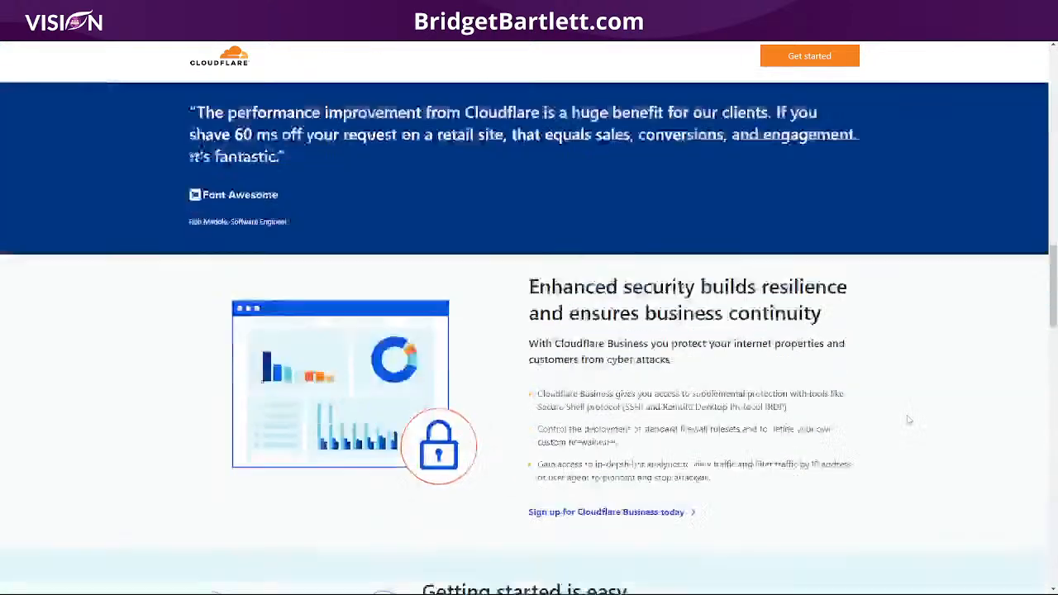
scroll(929, 411, "down", 3)
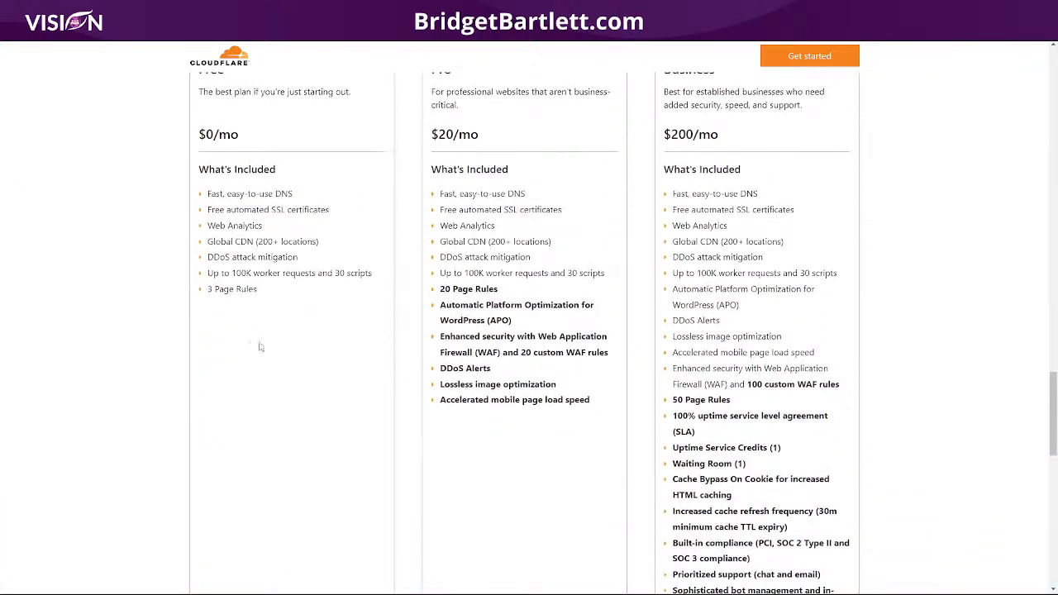
scroll(131, 407, "up", 1)
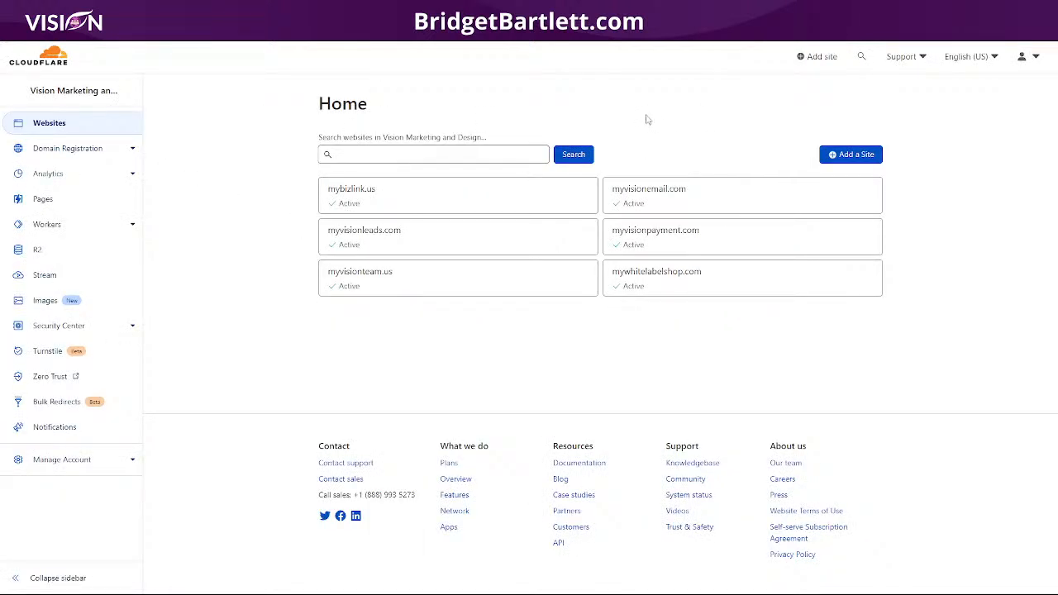
left_click(858, 159)
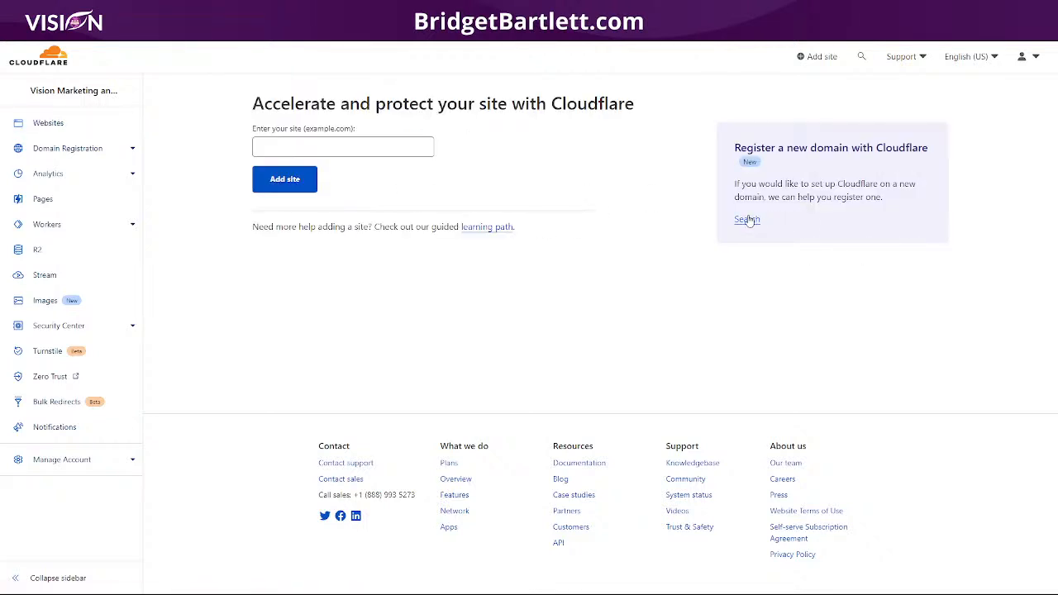
left_click(748, 220)
left_click(544, 184)
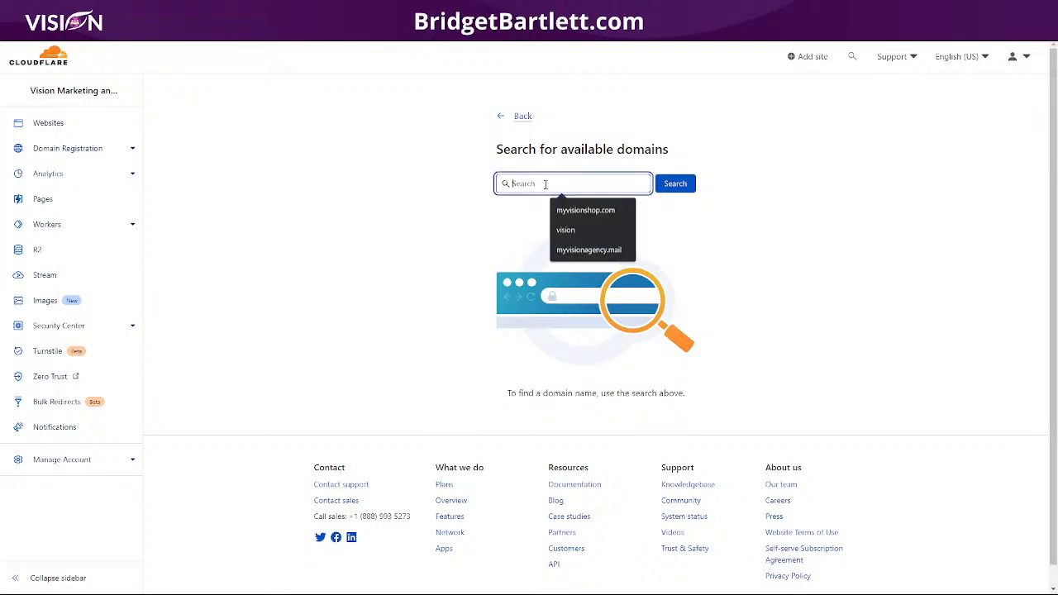
left_click(578, 232)
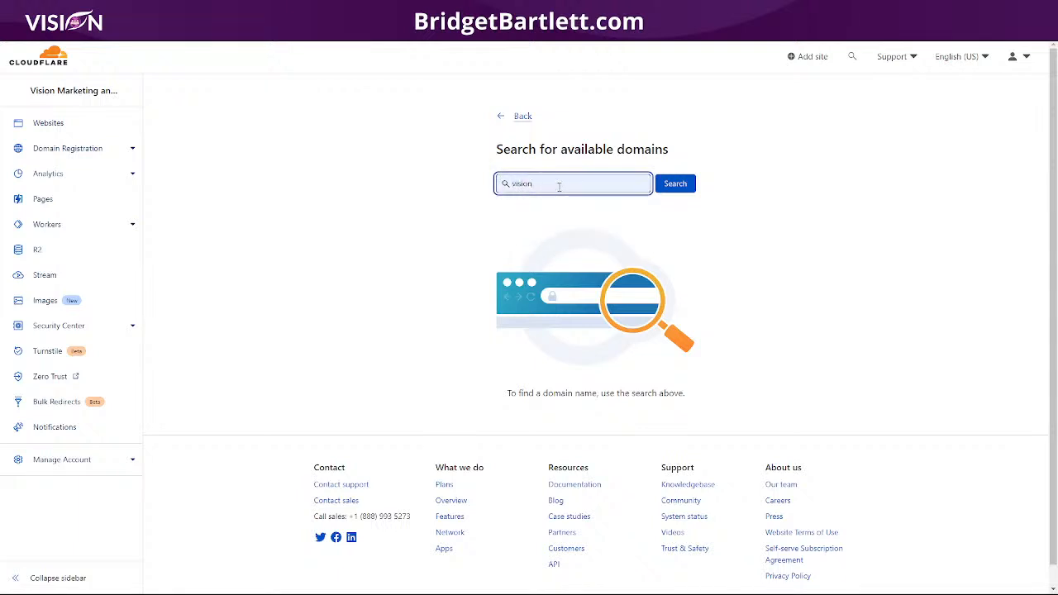
type(".com")
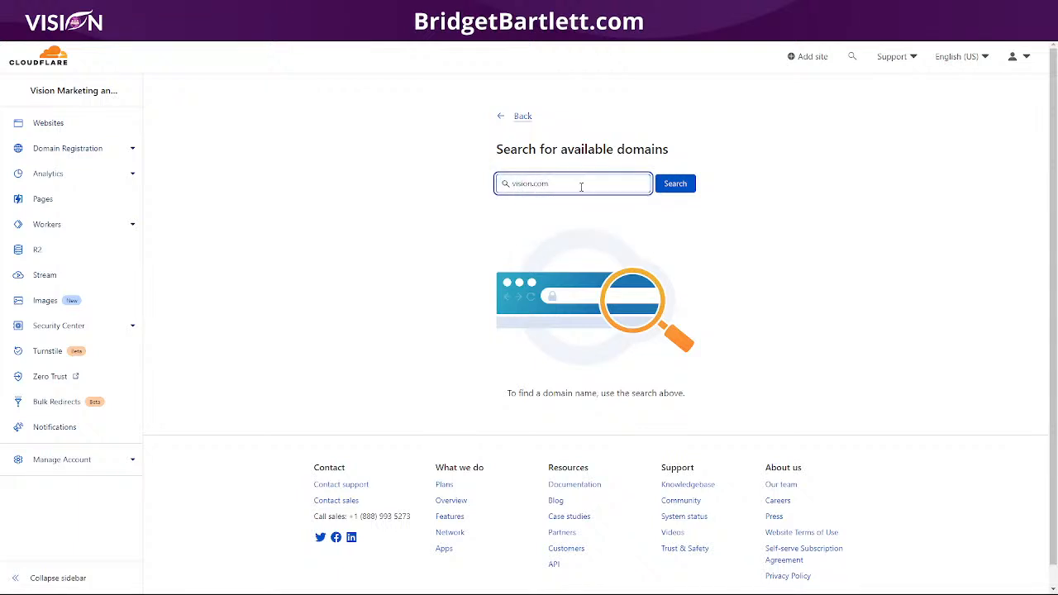
left_click(677, 183)
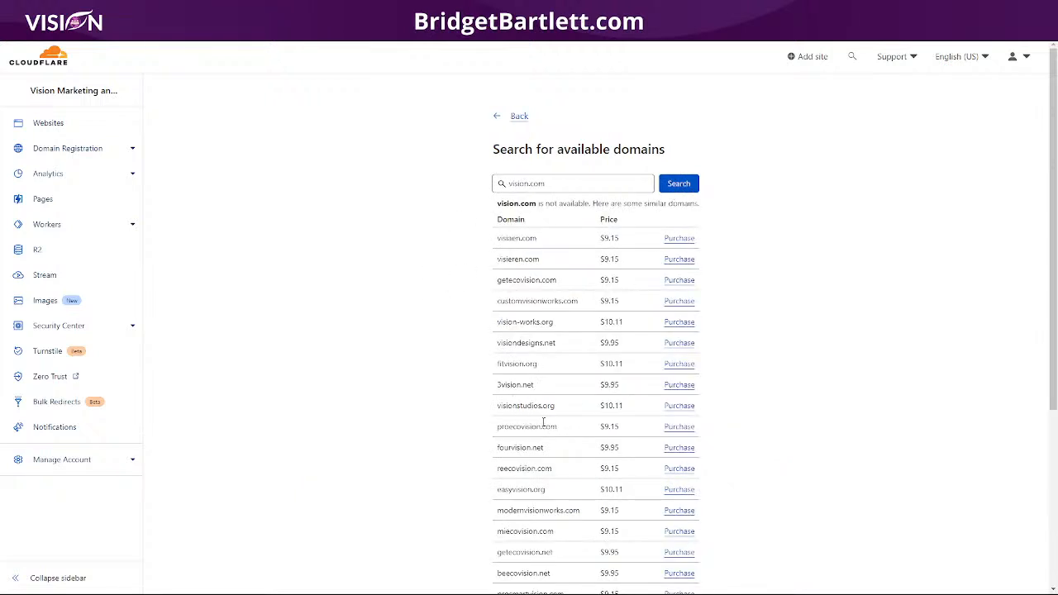
scroll(558, 438, "down", 3)
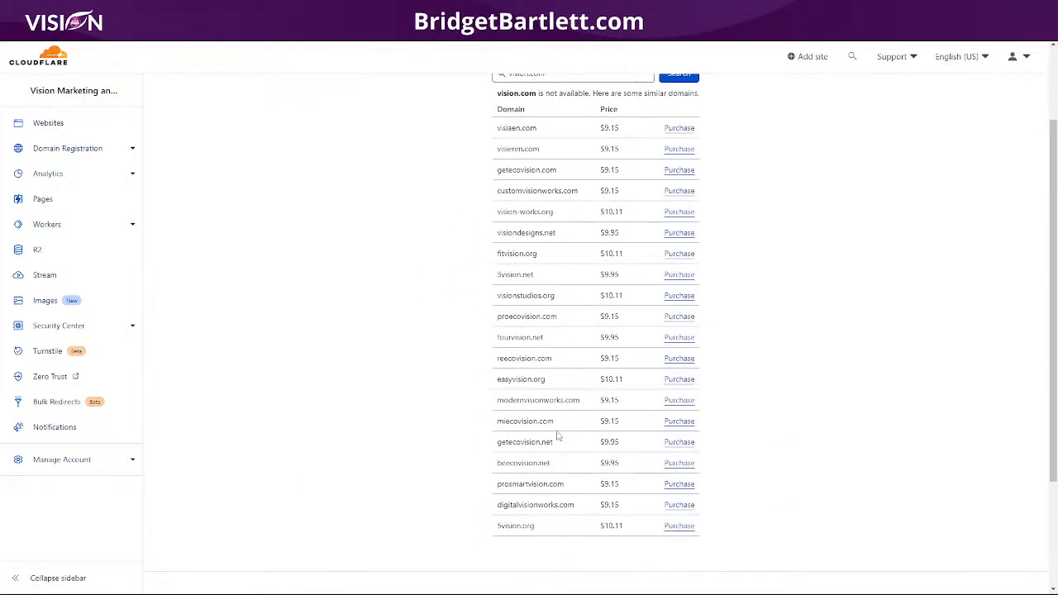
scroll(566, 418, "up", 3)
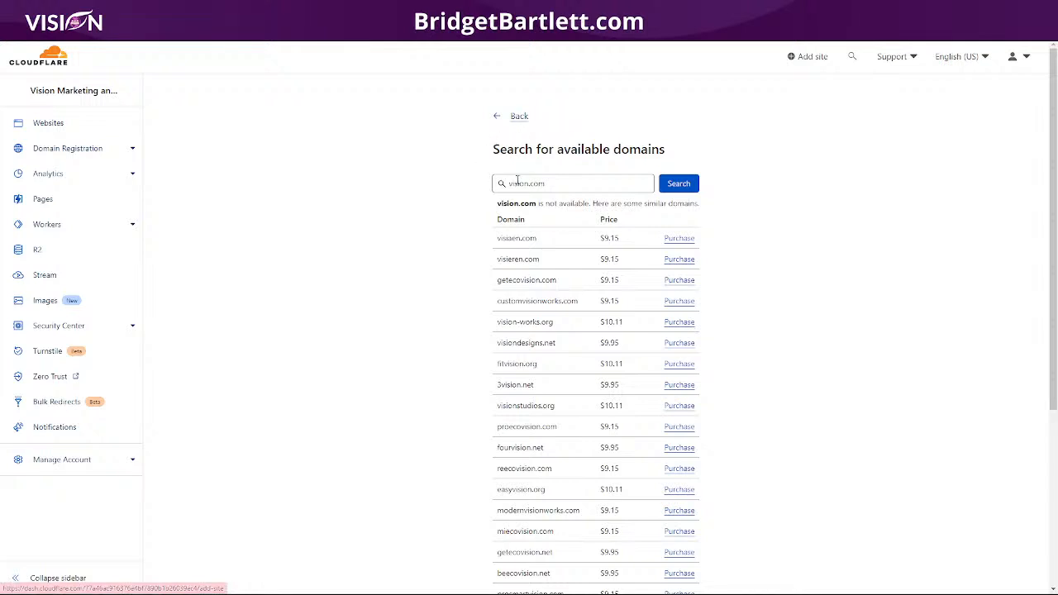
left_click(516, 118)
left_click(51, 125)
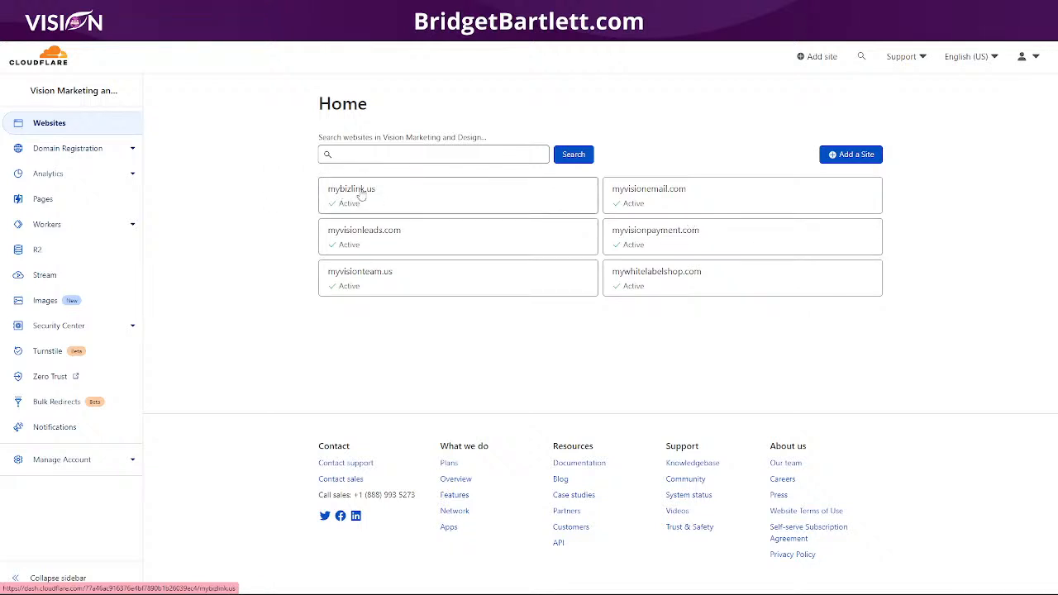
left_click(392, 283)
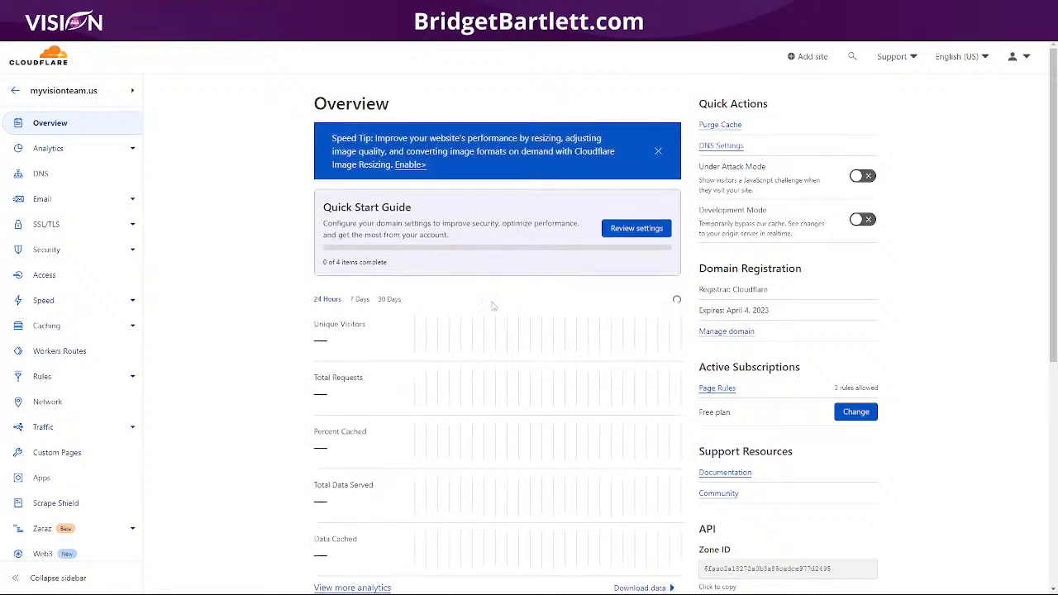
- Review the myvisionteam.us Overview, then open its DNS records page
scroll(281, 347, "down", 2)
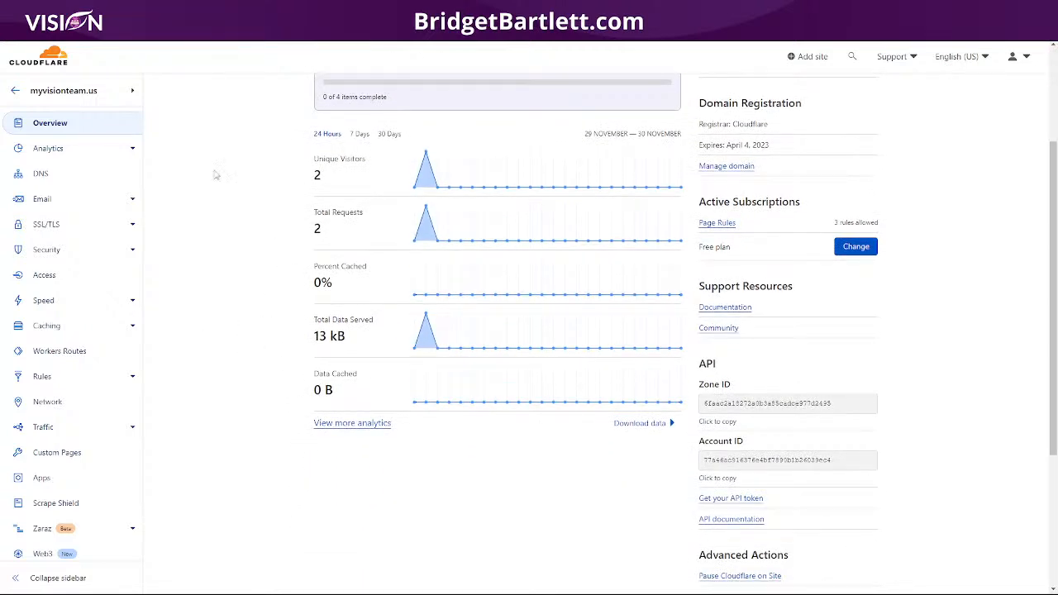
scroll(215, 174, "up", 2)
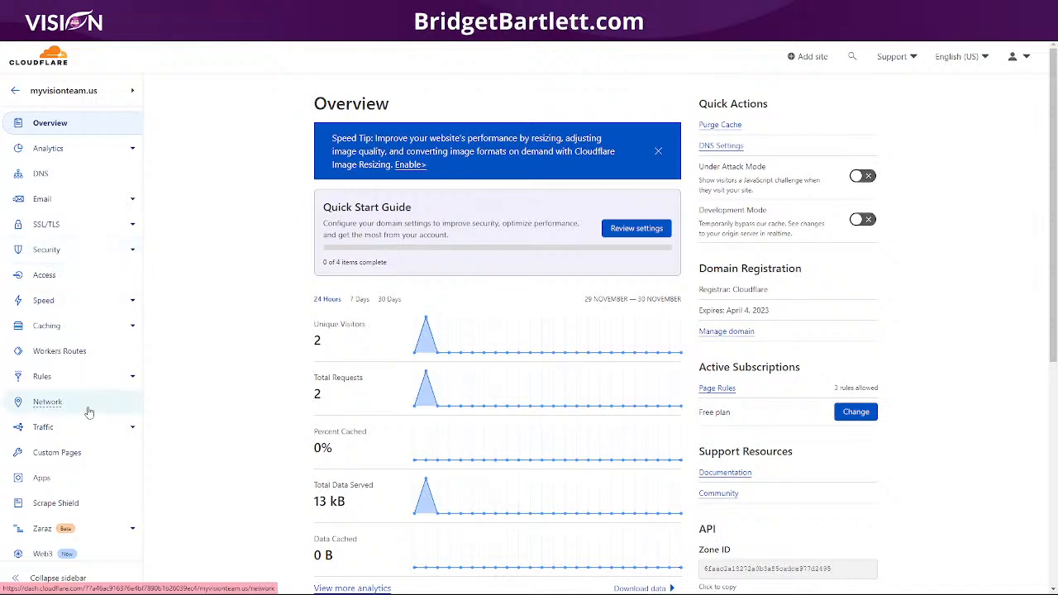
left_click(70, 175)
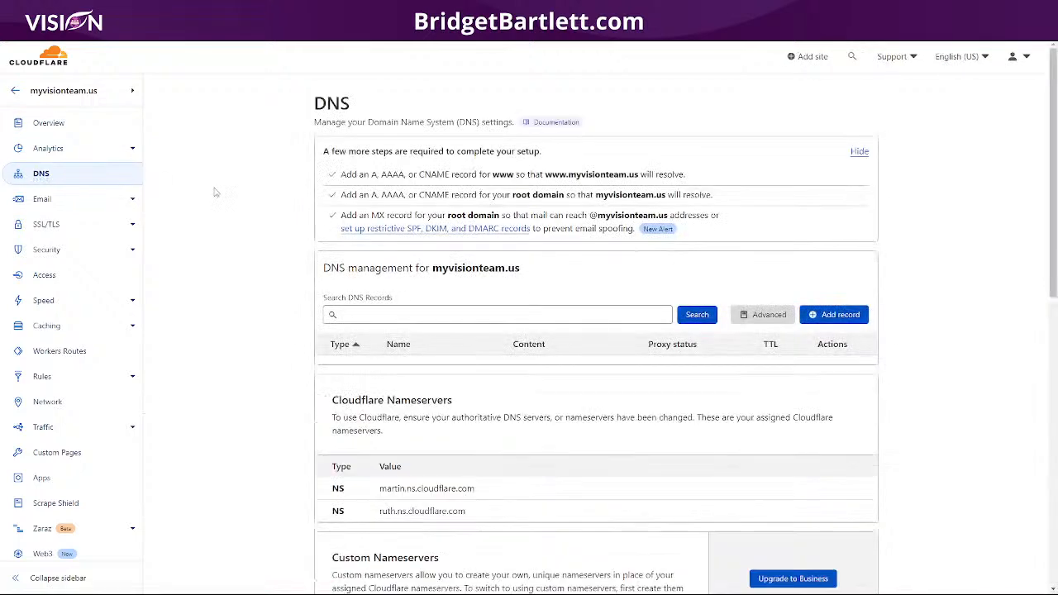
scroll(220, 273, "down", 3)
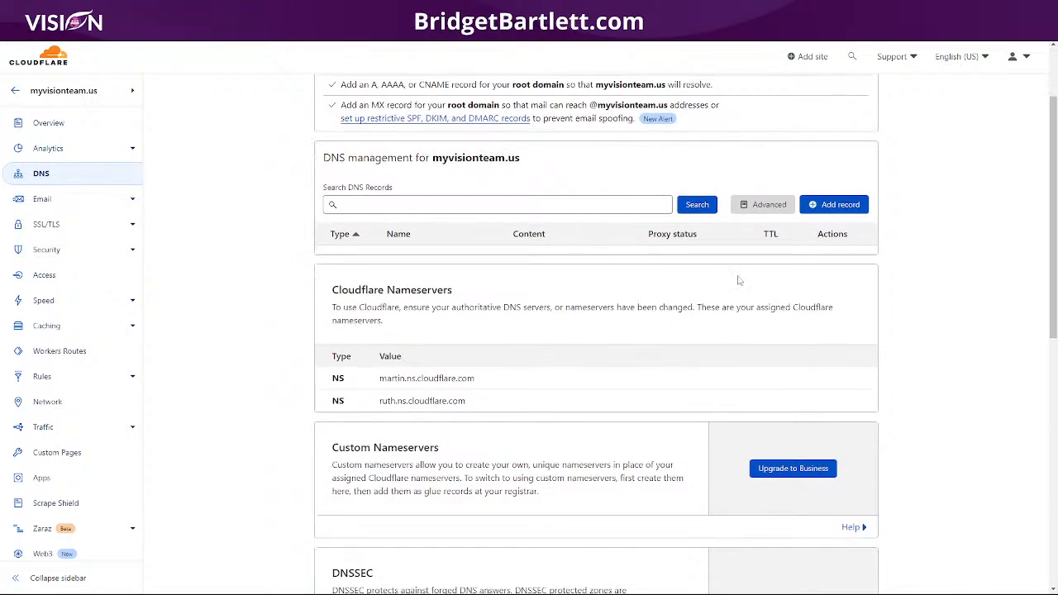
scroll(534, 359, "up", 3)
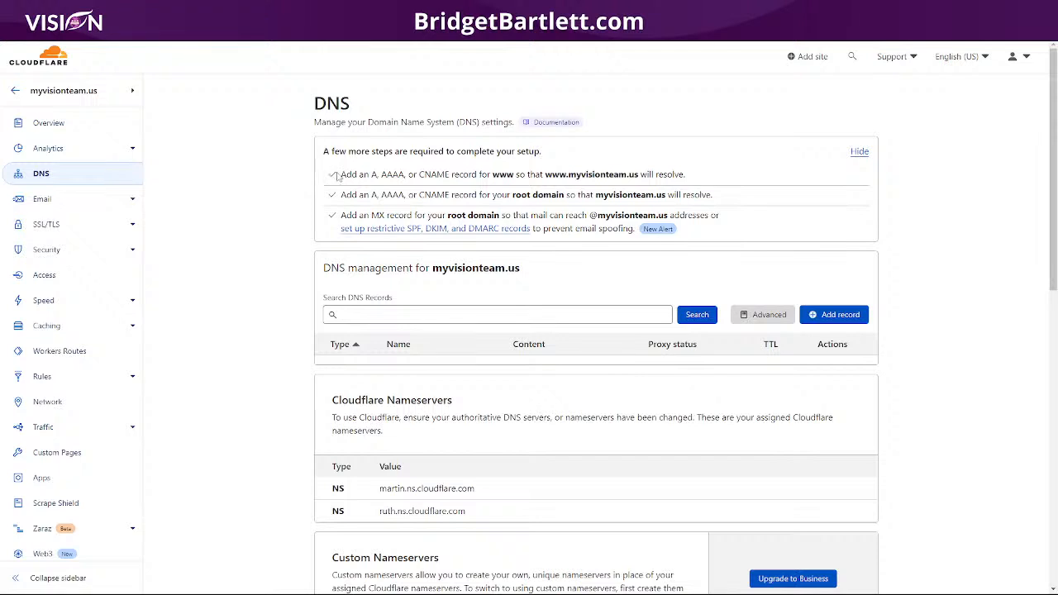
left_click_drag(340, 175, 703, 178)
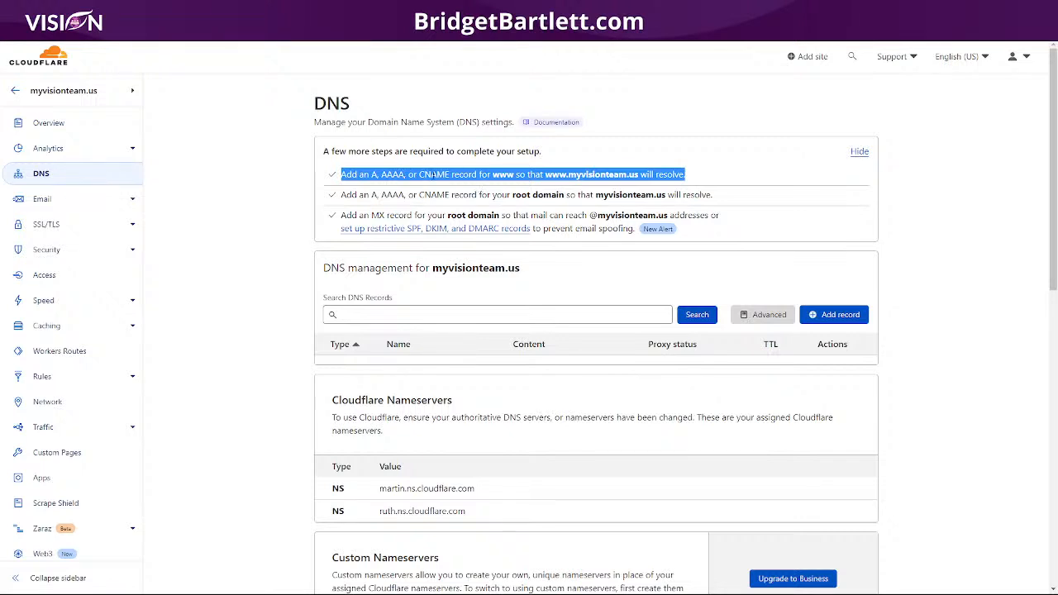
left_click(573, 174)
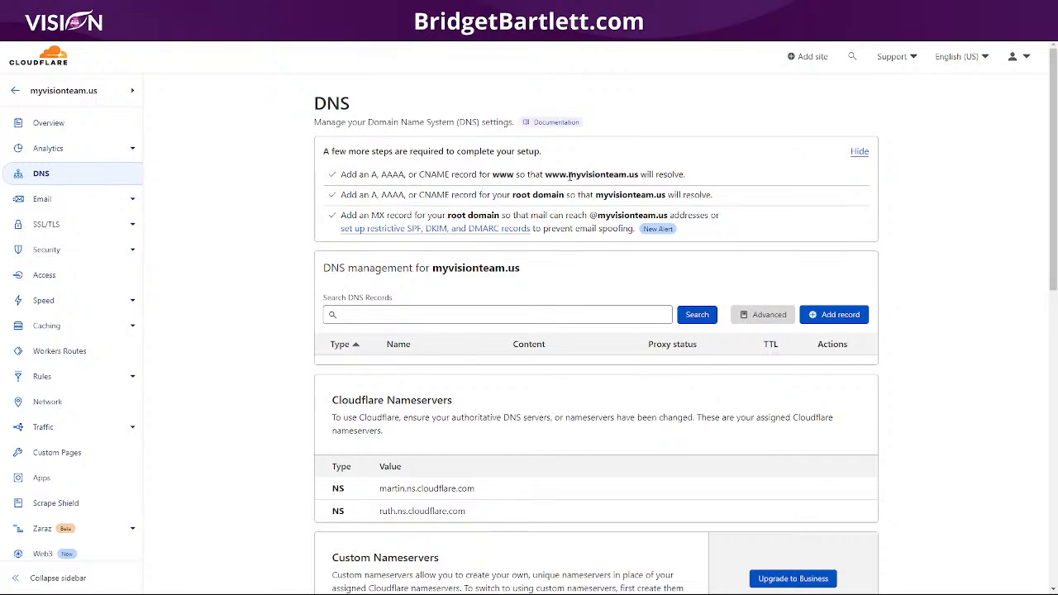
left_click_drag(568, 174, 639, 177)
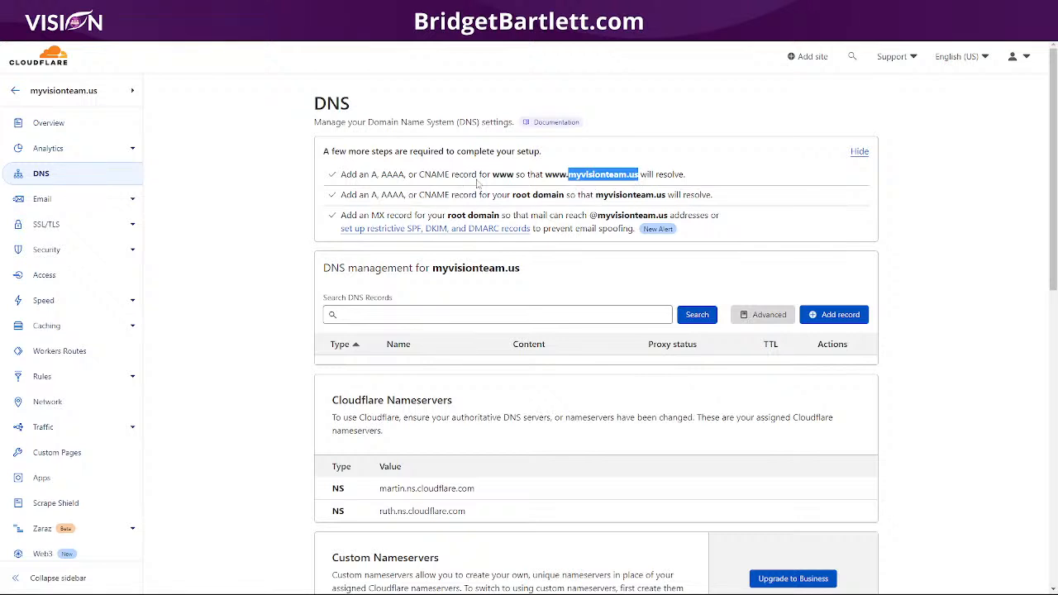
left_click_drag(493, 175, 514, 174)
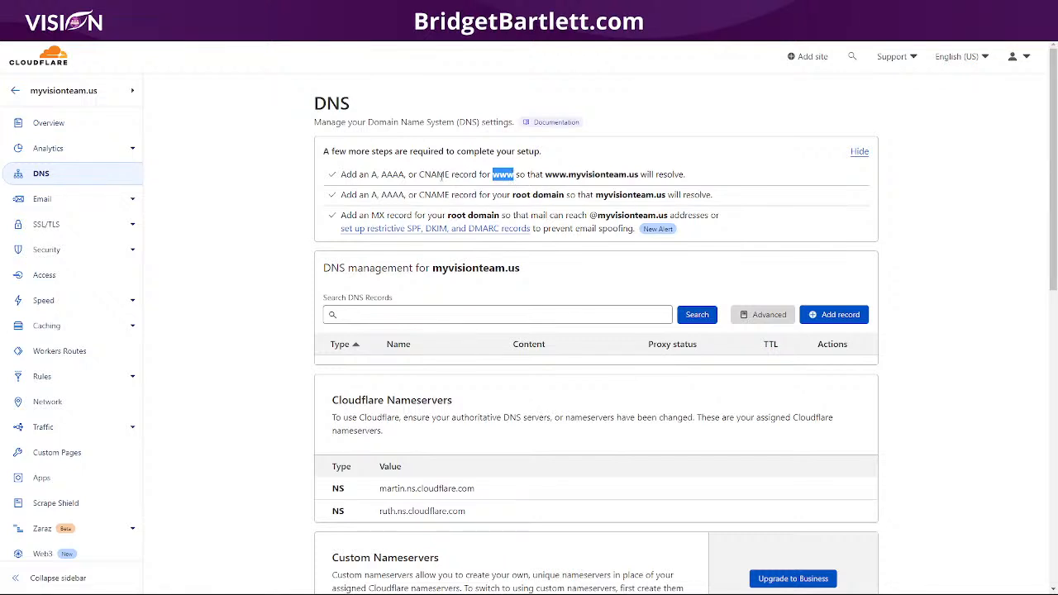
left_click_drag(364, 175, 489, 172)
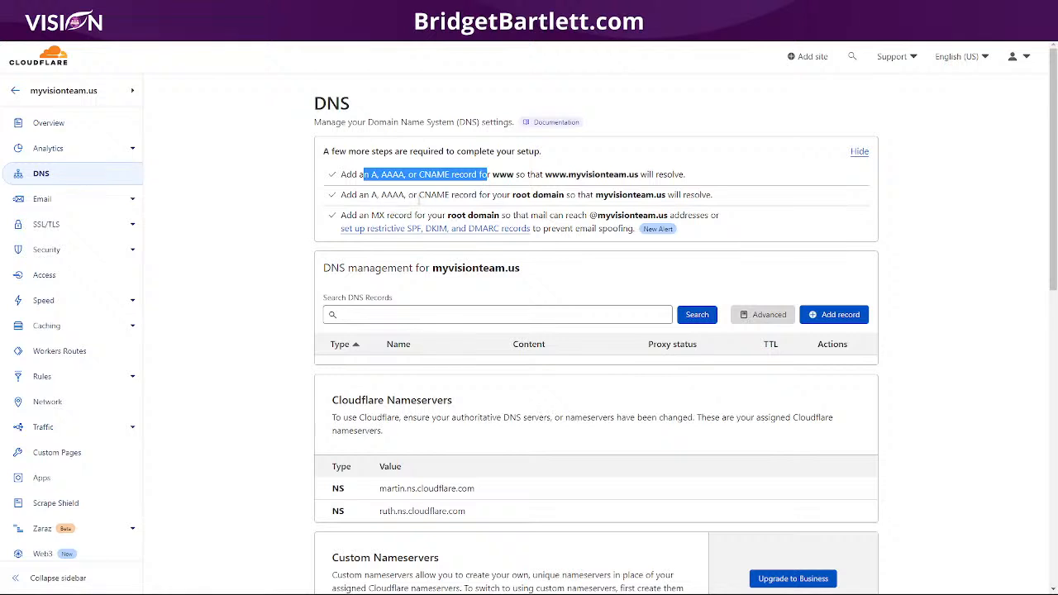
left_click_drag(418, 196, 457, 197)
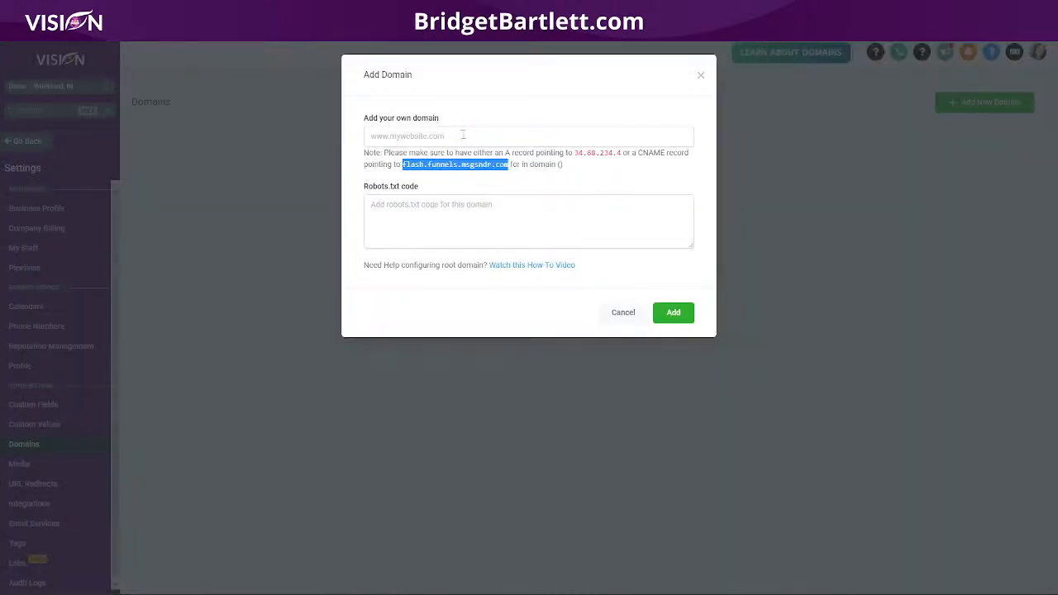
- Enter myvisionteam.us as the new domain and highlight the 34.68.234.4 A-record note
left_click(469, 135)
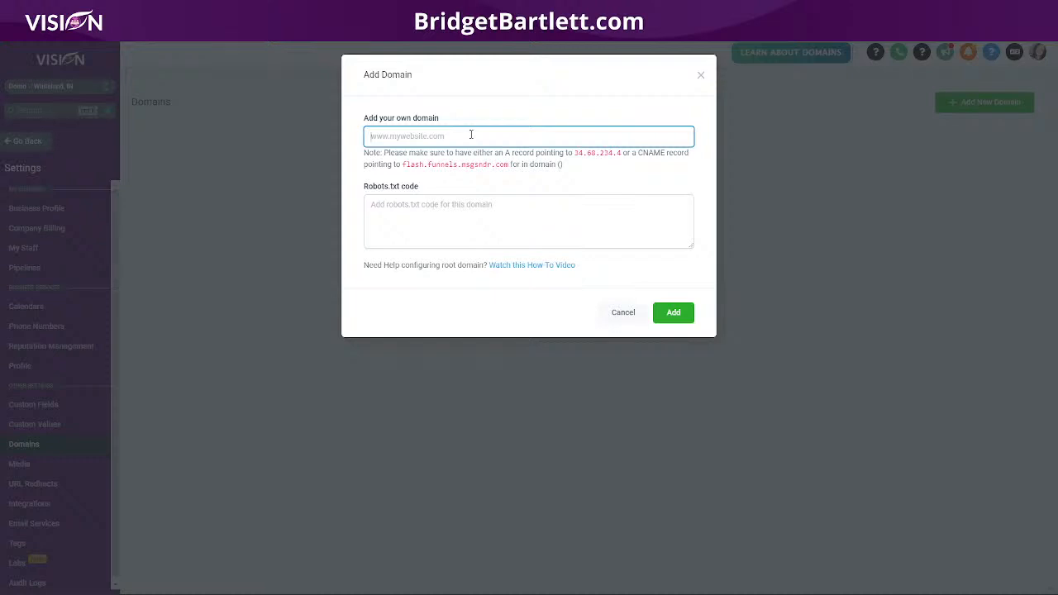
type("myvisionteam.us")
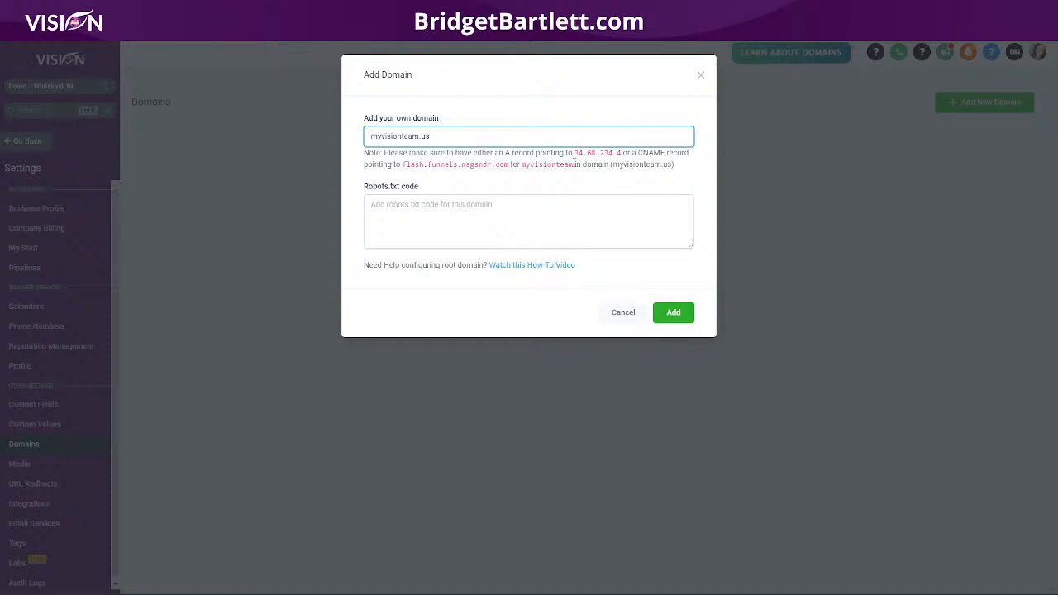
left_click_drag(612, 165, 674, 164)
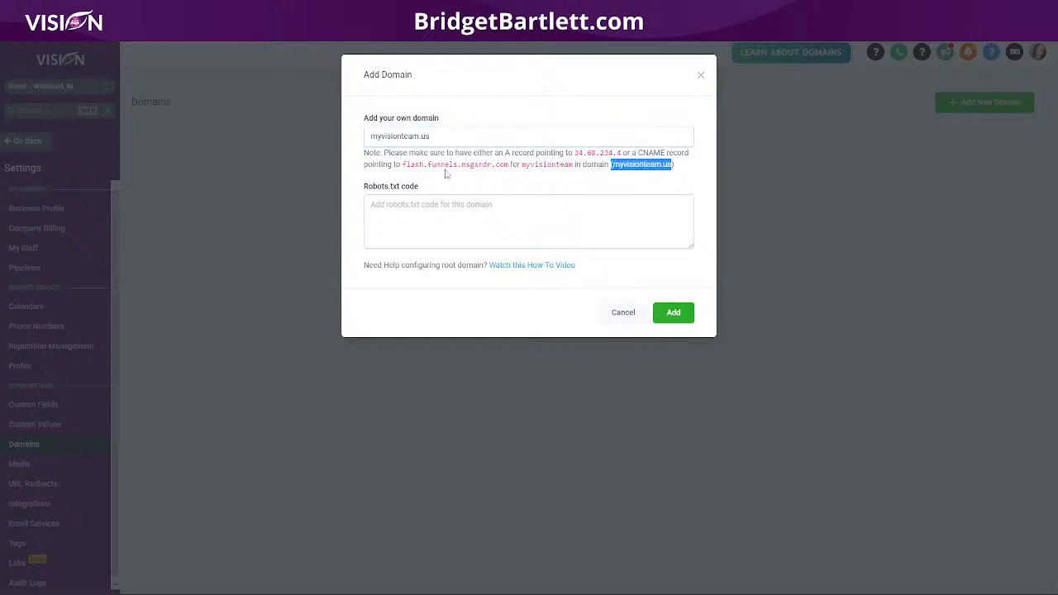
left_click_drag(369, 136, 576, 155)
left_click(619, 154)
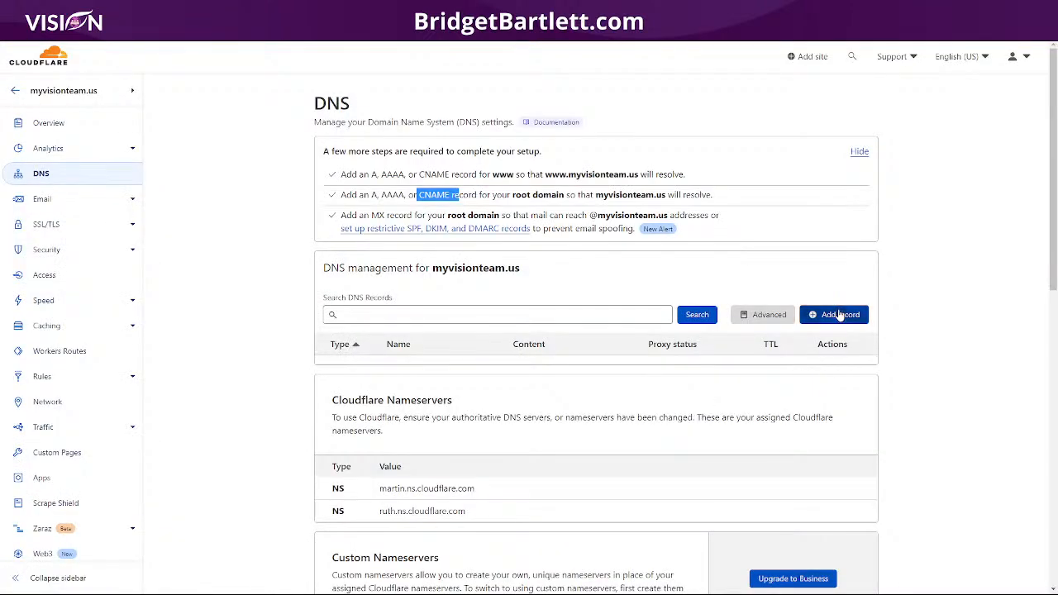
- Save a DNS-only A record named @ pointing to 34.68.234.4 for myvisionteam.us
left_click(840, 315)
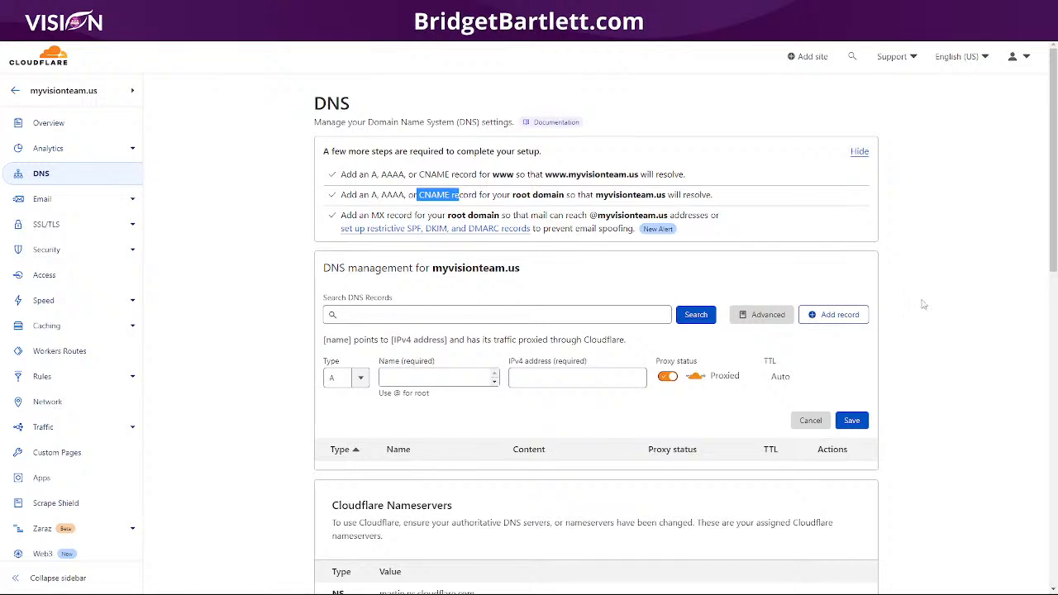
scroll(923, 305, "down", 2)
left_click(435, 209)
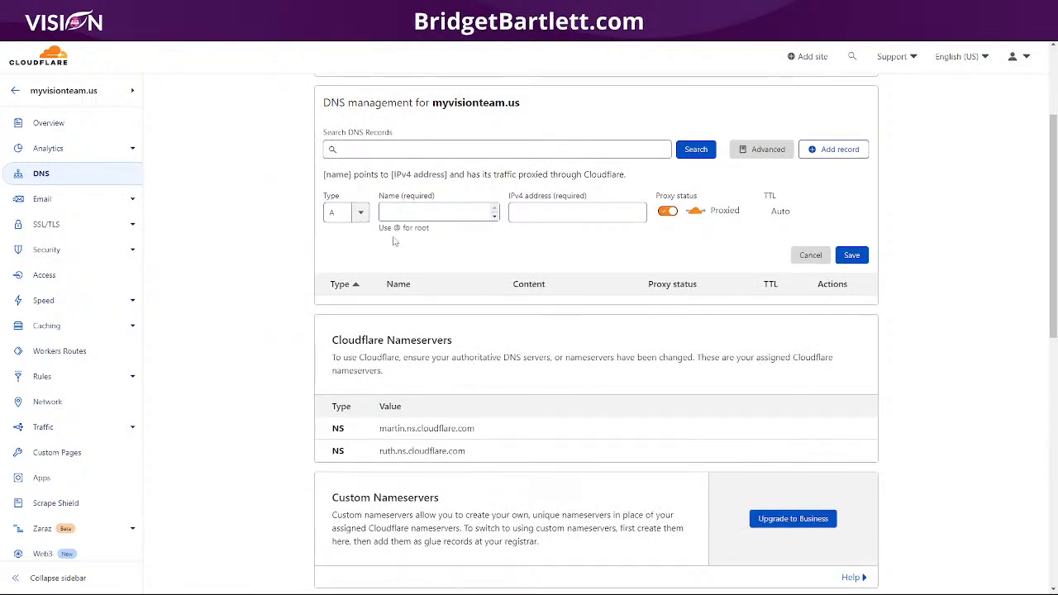
left_click(424, 213)
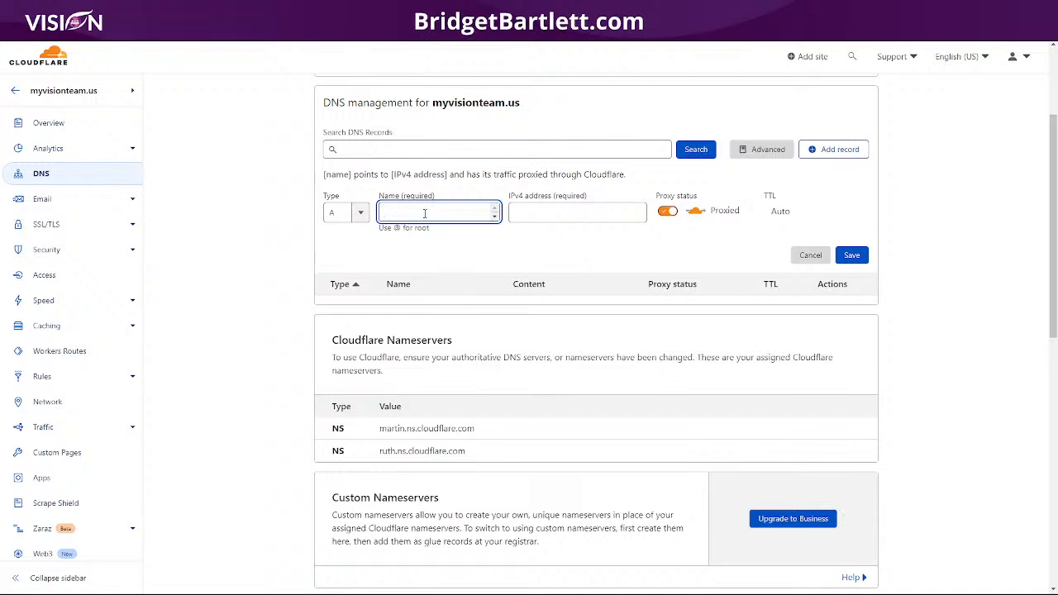
type("@")
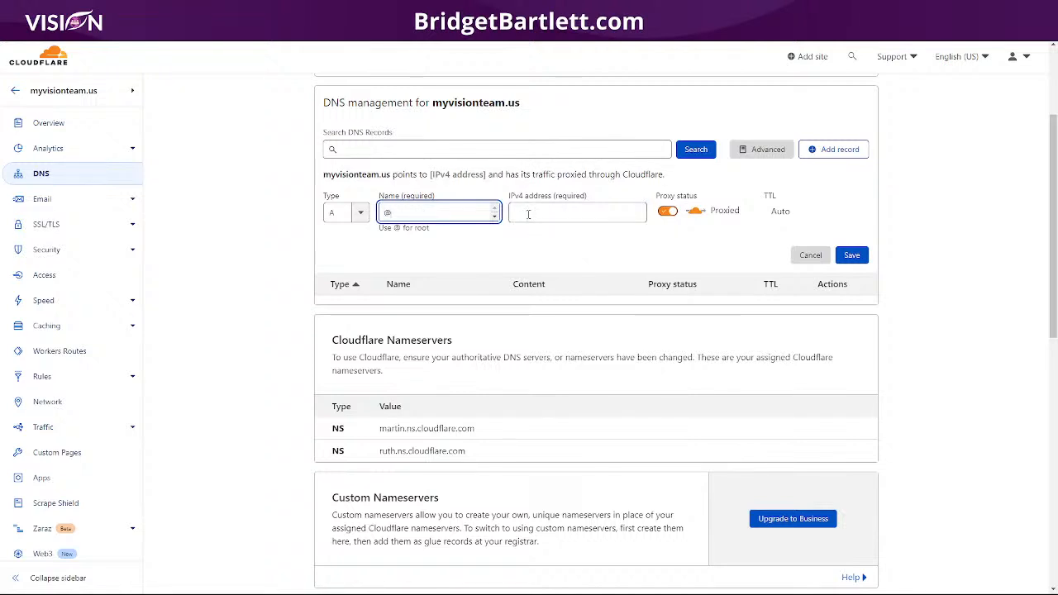
left_click(528, 214)
left_click(587, 239)
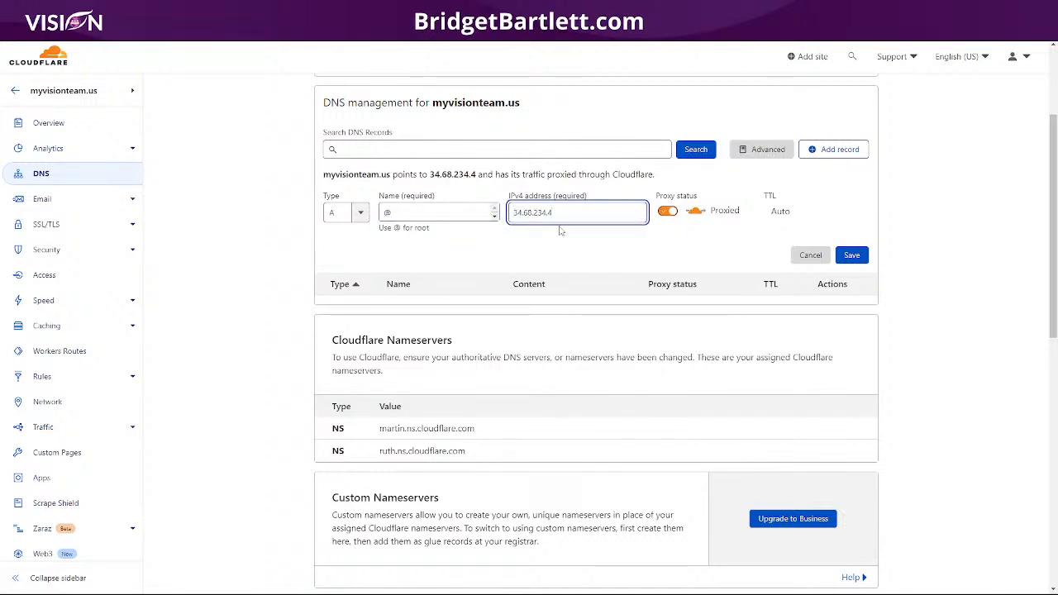
left_click(666, 211)
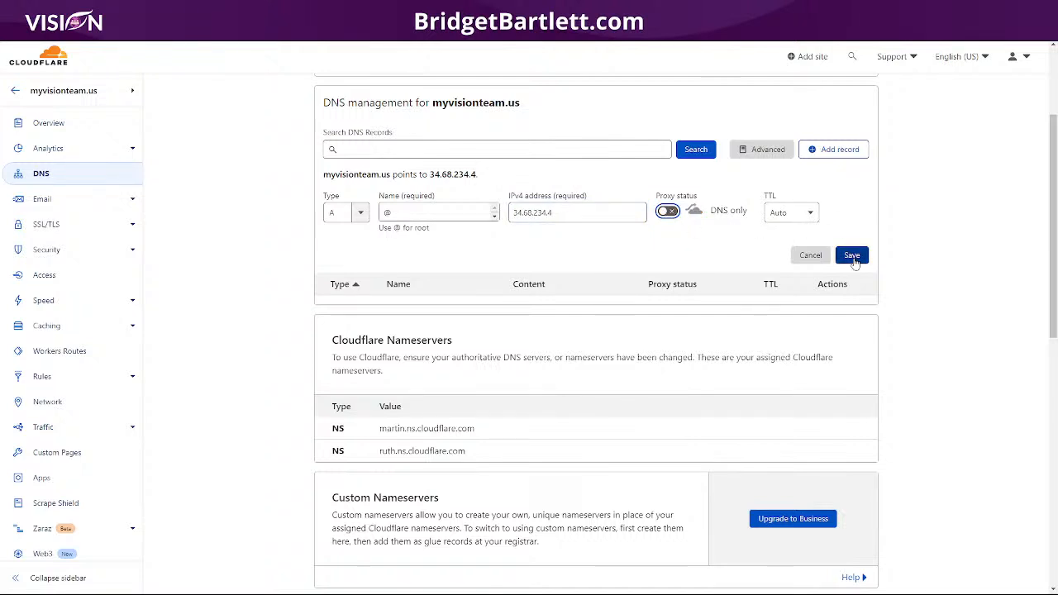
left_click(853, 258)
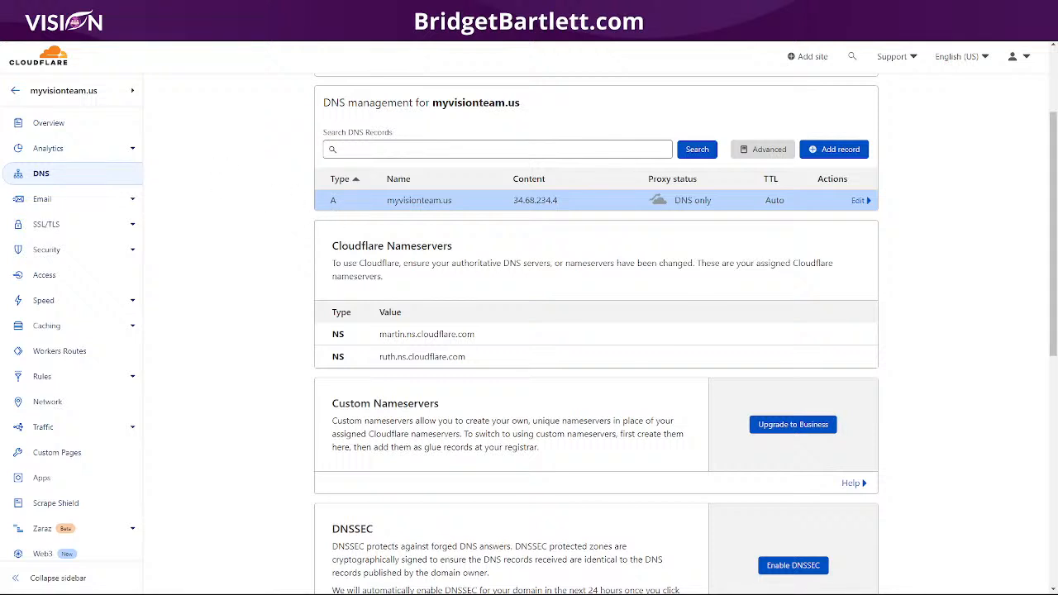
left_click(58, 10)
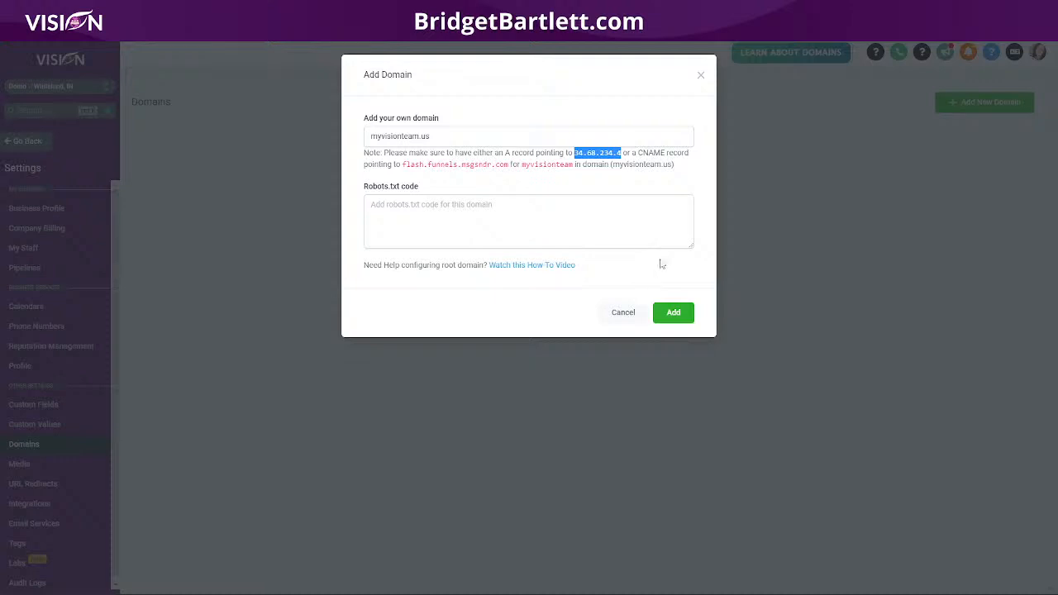
- Add myvisionteam.us without linking a funnel, then open and close its Edit Domain settings
left_click(674, 314)
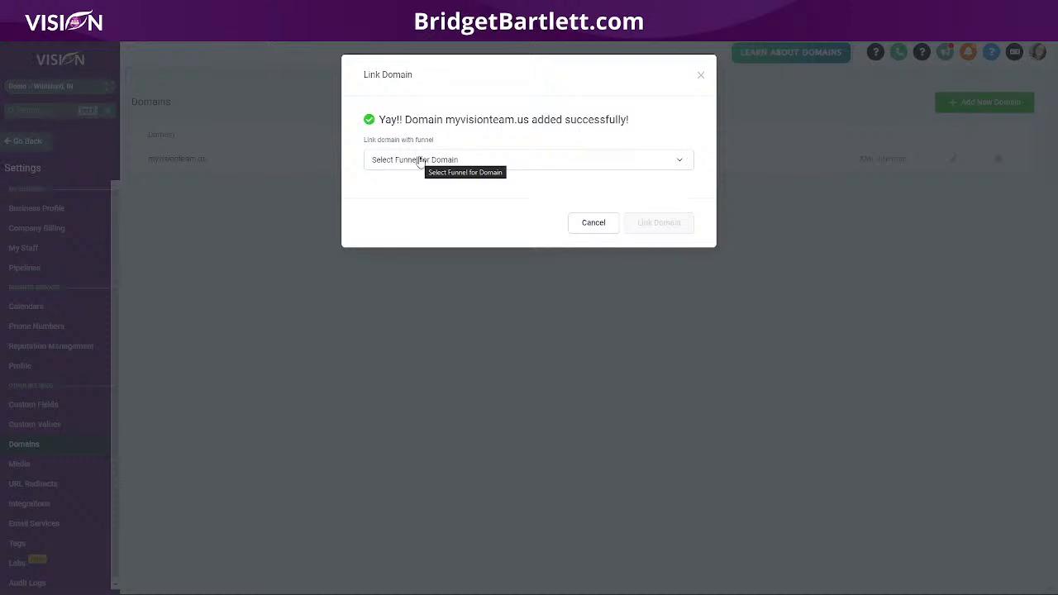
left_click(419, 160)
left_click(396, 165)
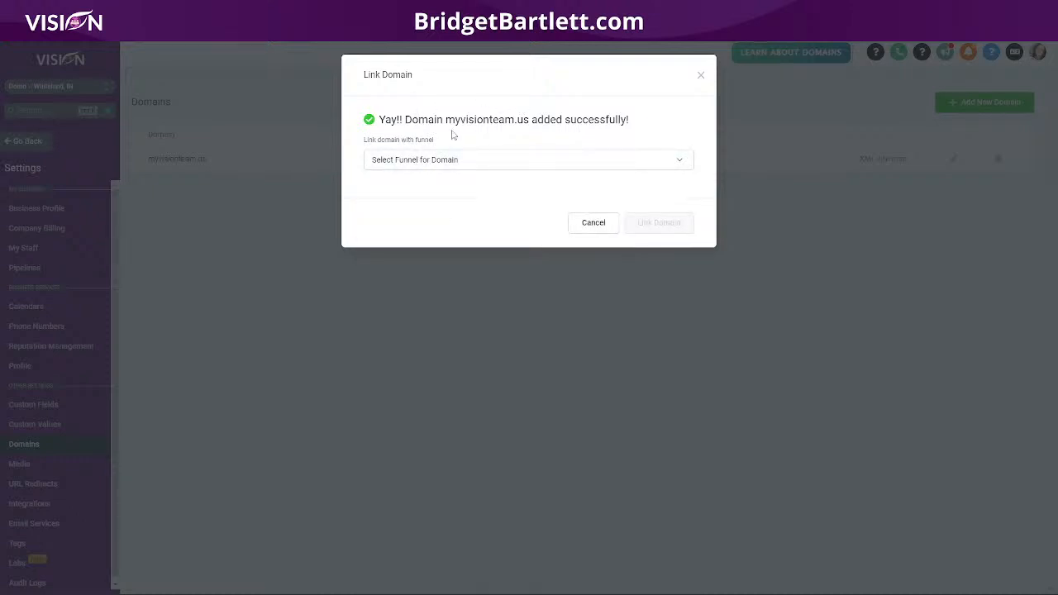
left_click(420, 160)
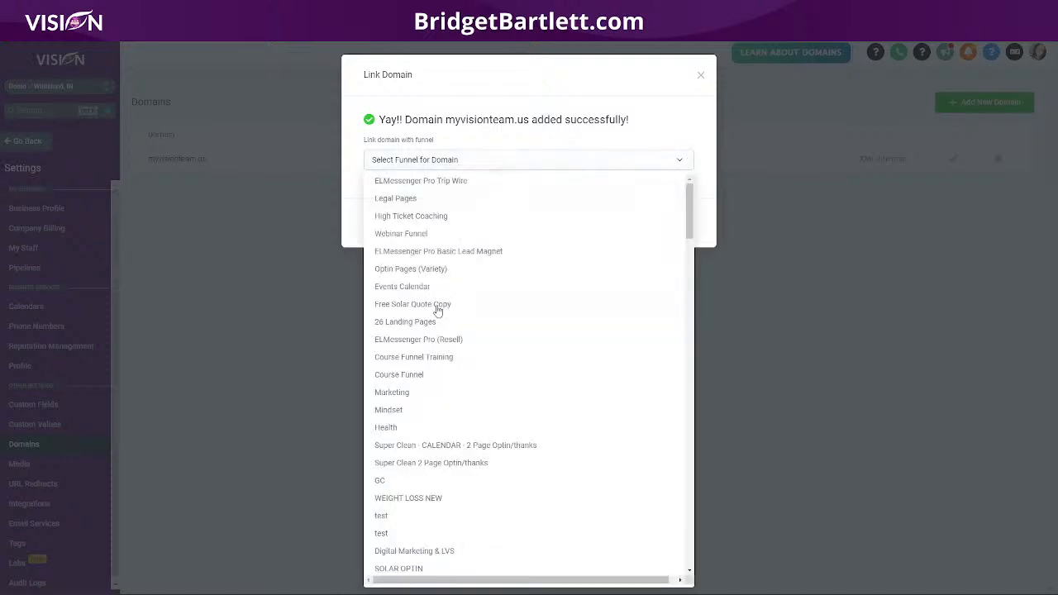
scroll(478, 355, "down", 5)
scroll(478, 354, "up", 5)
left_click(508, 118)
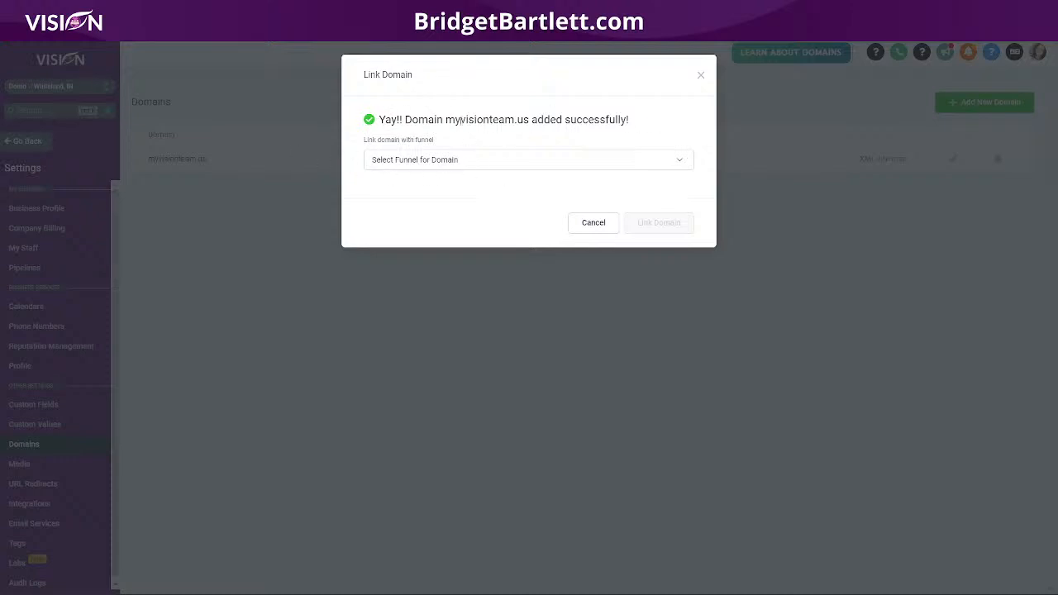
left_click_drag(445, 120, 529, 120)
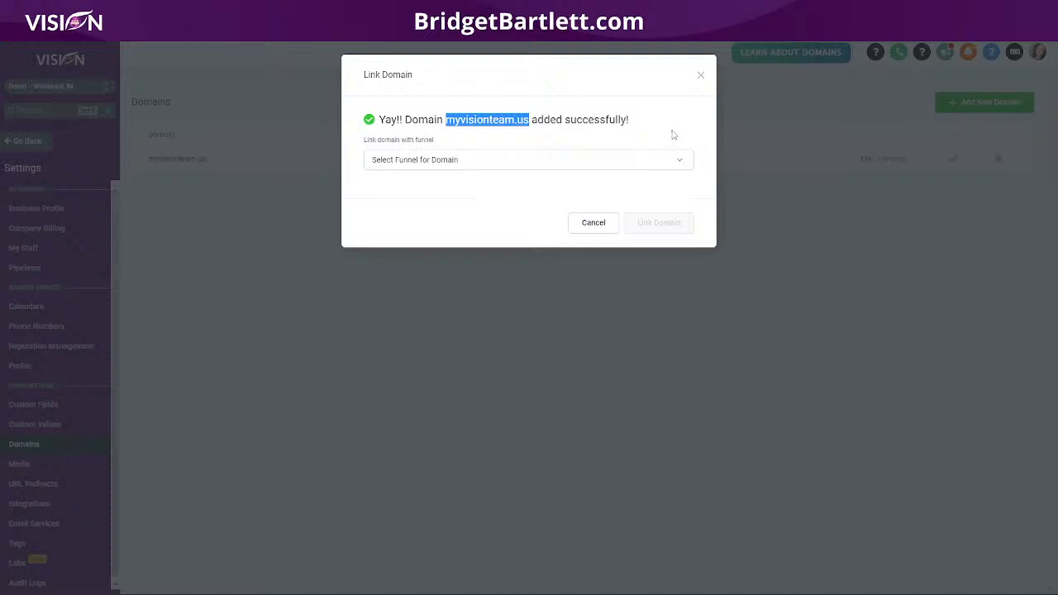
left_click(700, 75)
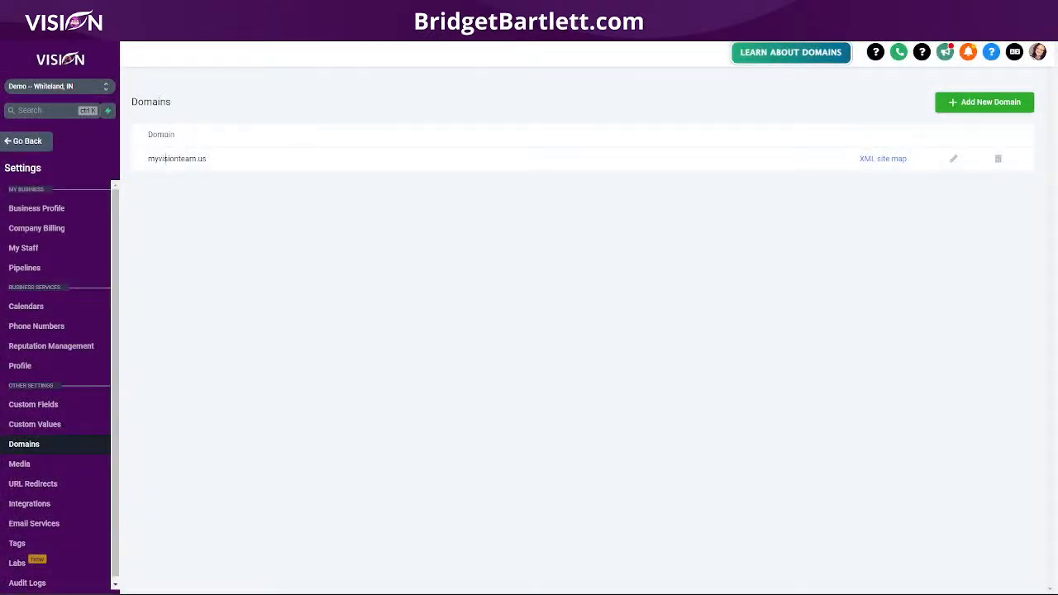
left_click(952, 159)
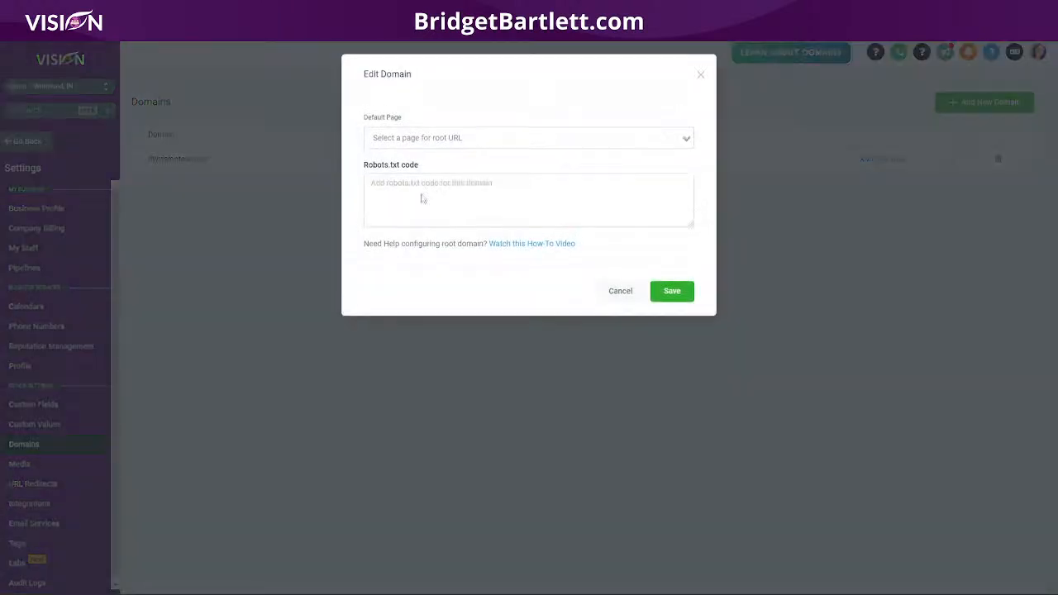
left_click(700, 75)
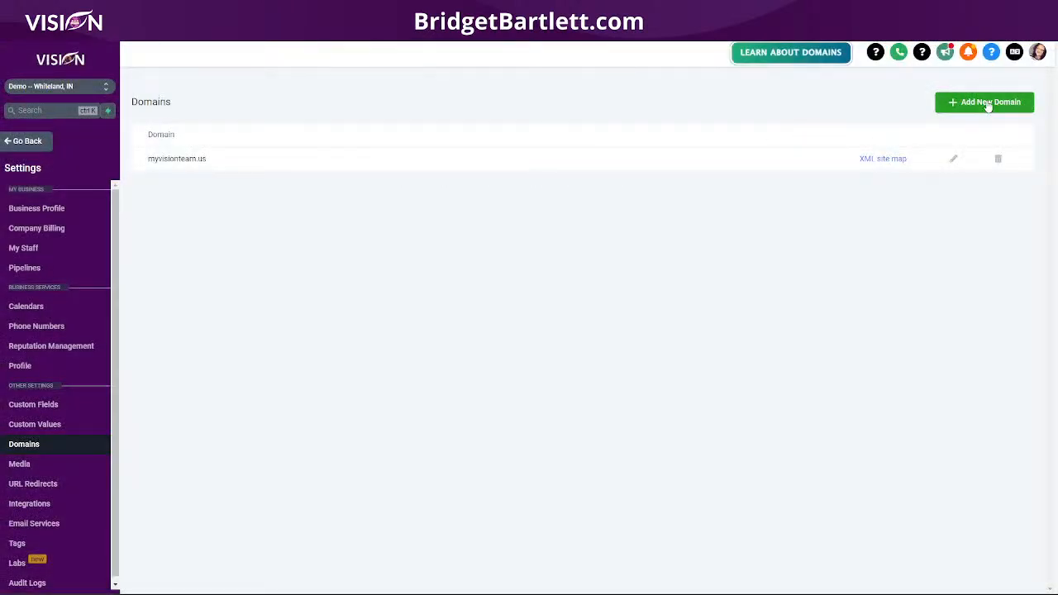
left_click(988, 103)
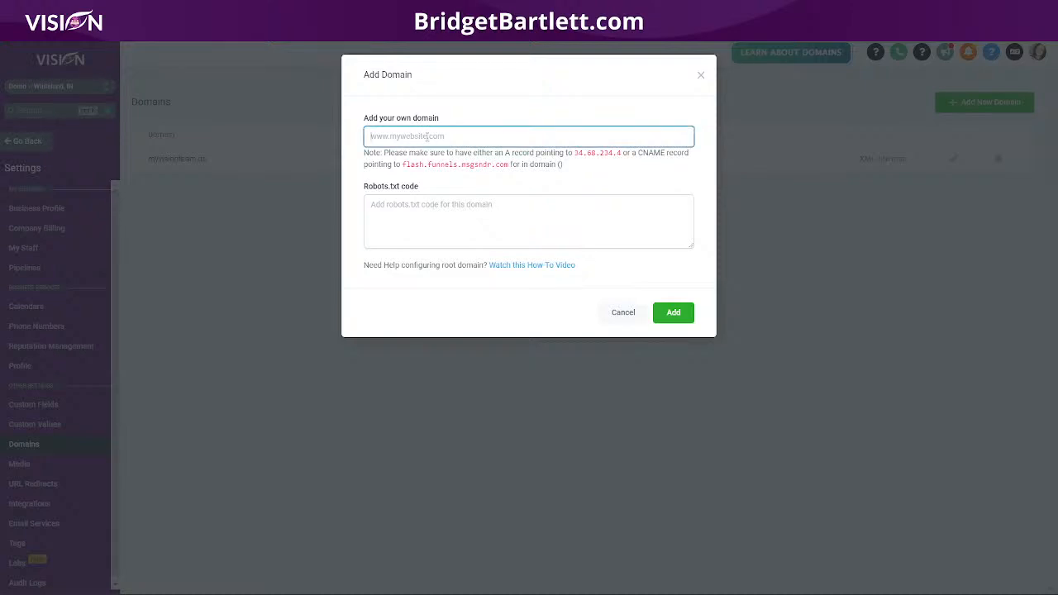
type("www")
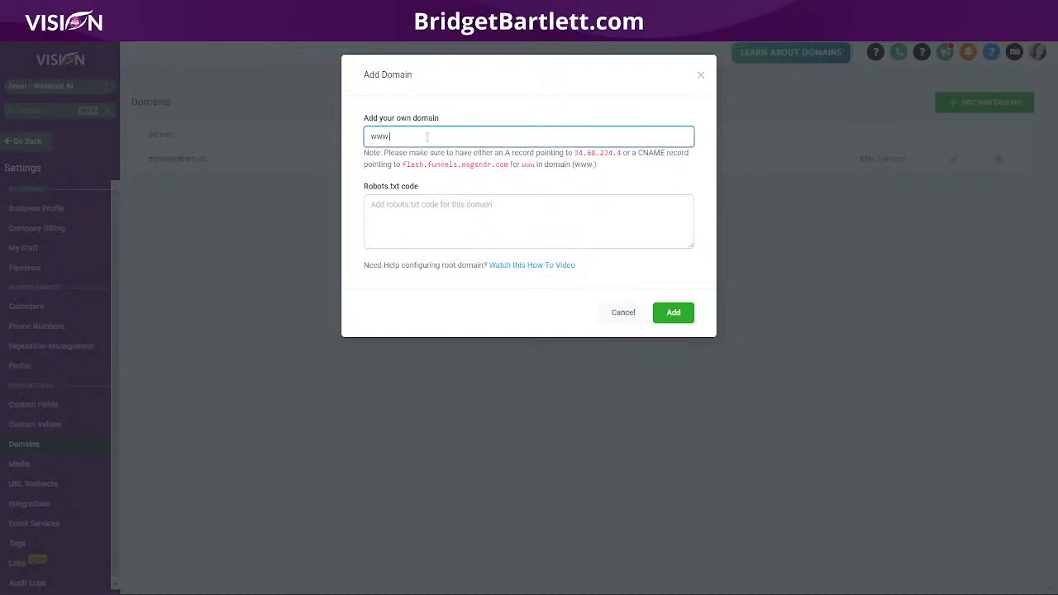
type(".myvisionteam.us")
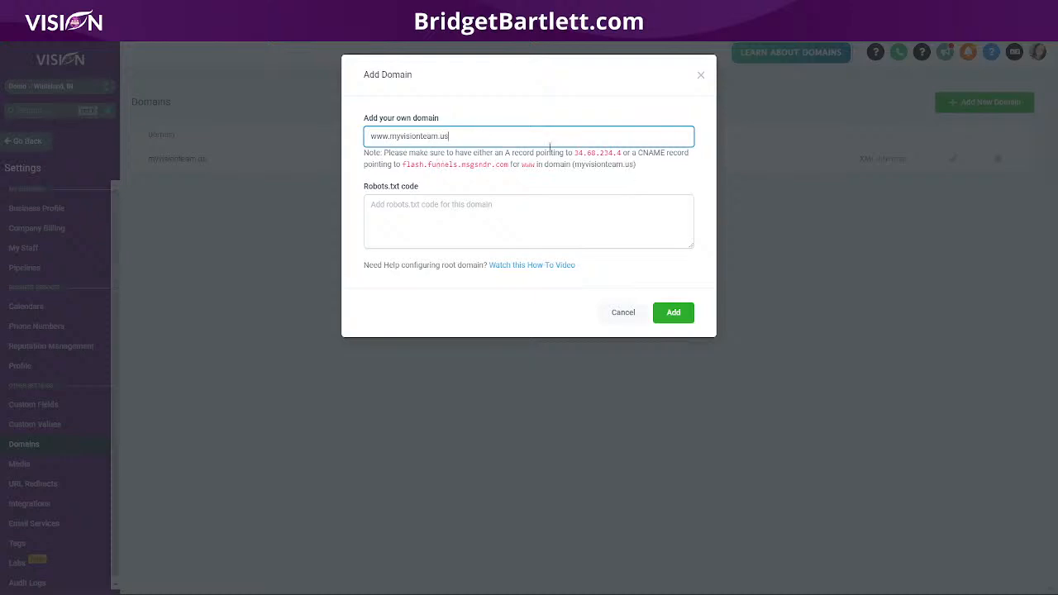
left_click_drag(639, 153, 666, 153)
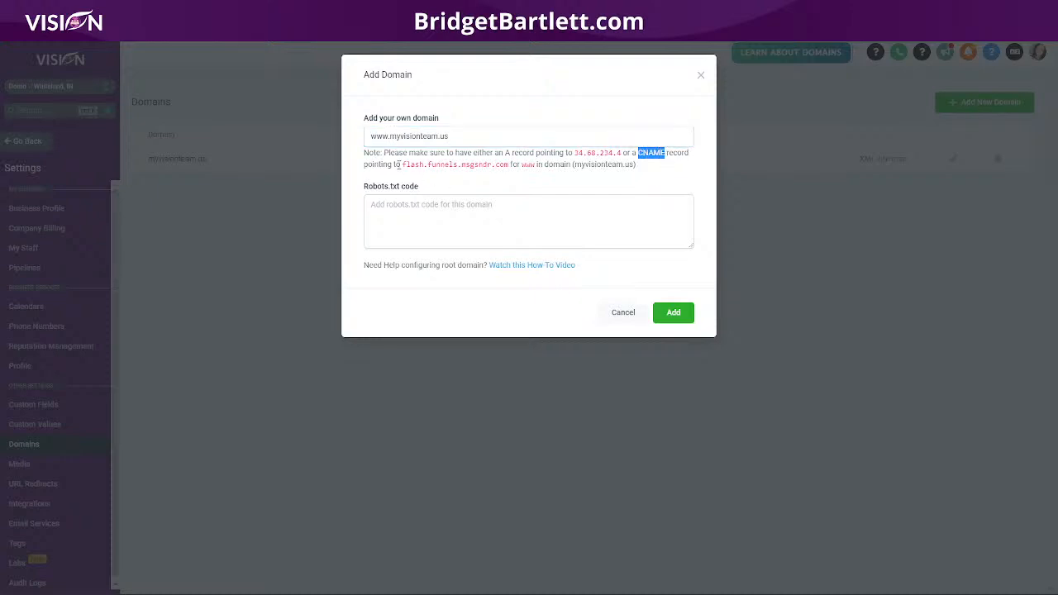
left_click_drag(402, 165, 509, 164)
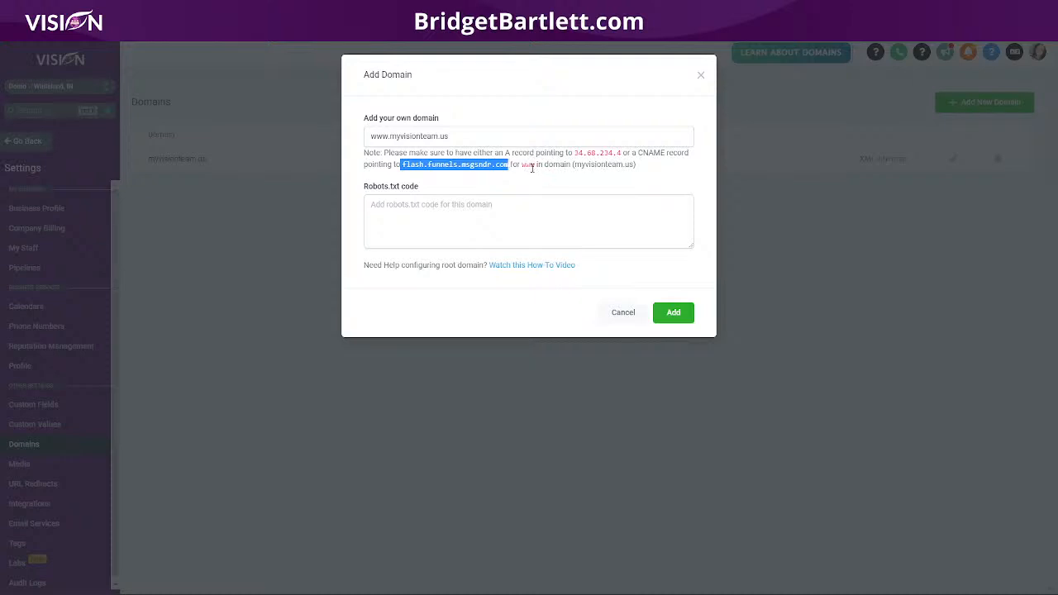
left_click(404, 164)
left_click_drag(402, 165, 508, 164)
key("ctrl+c")
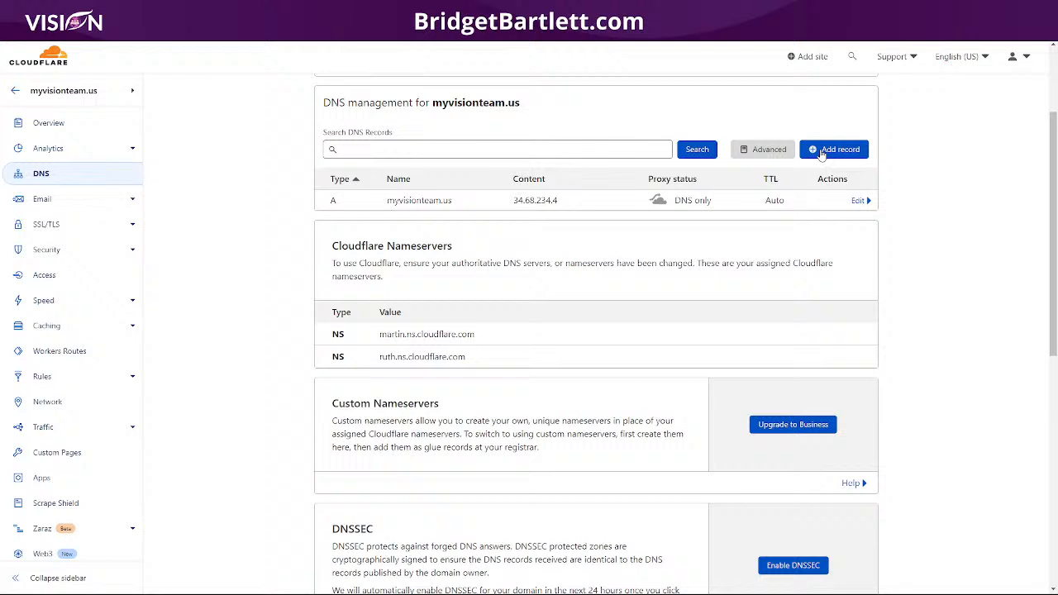
- Save a DNS-only CNAME record www targeting flash.funnels.msgsndr.com
left_click(829, 150)
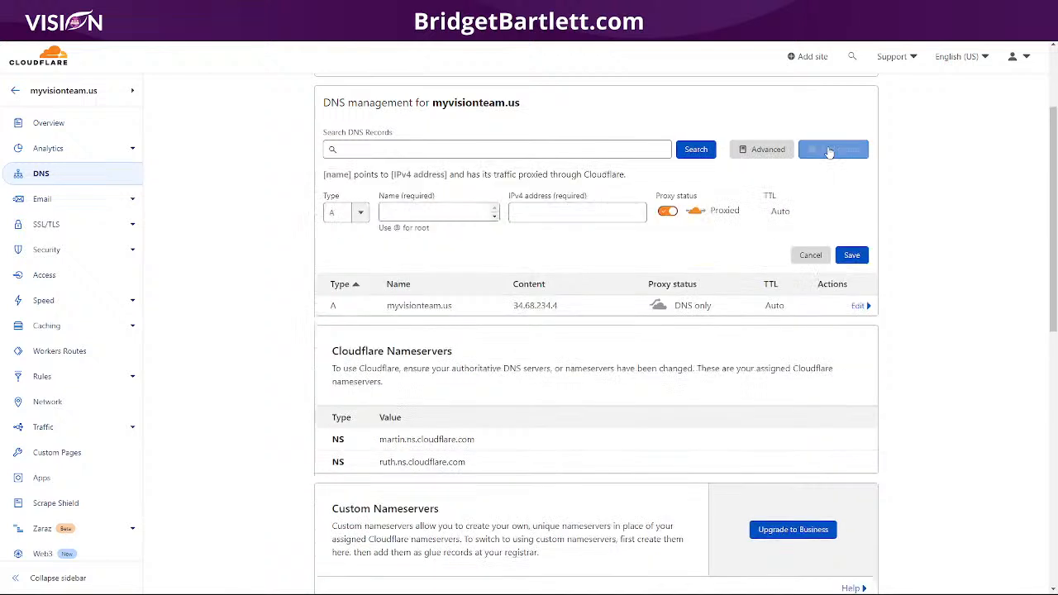
left_click(343, 213)
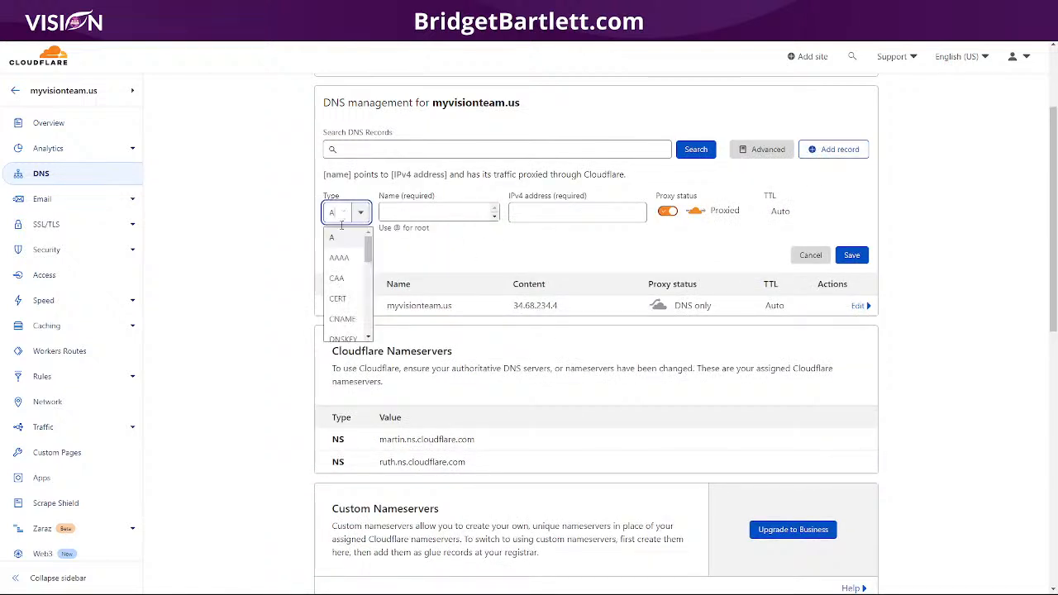
scroll(339, 285, "down", 2)
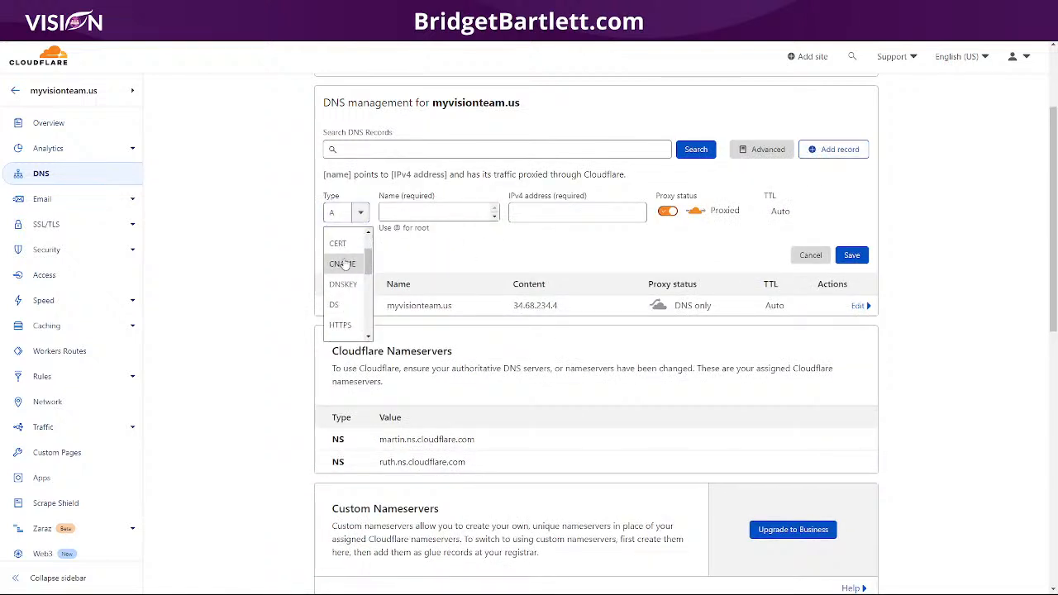
left_click(341, 262)
left_click(437, 213)
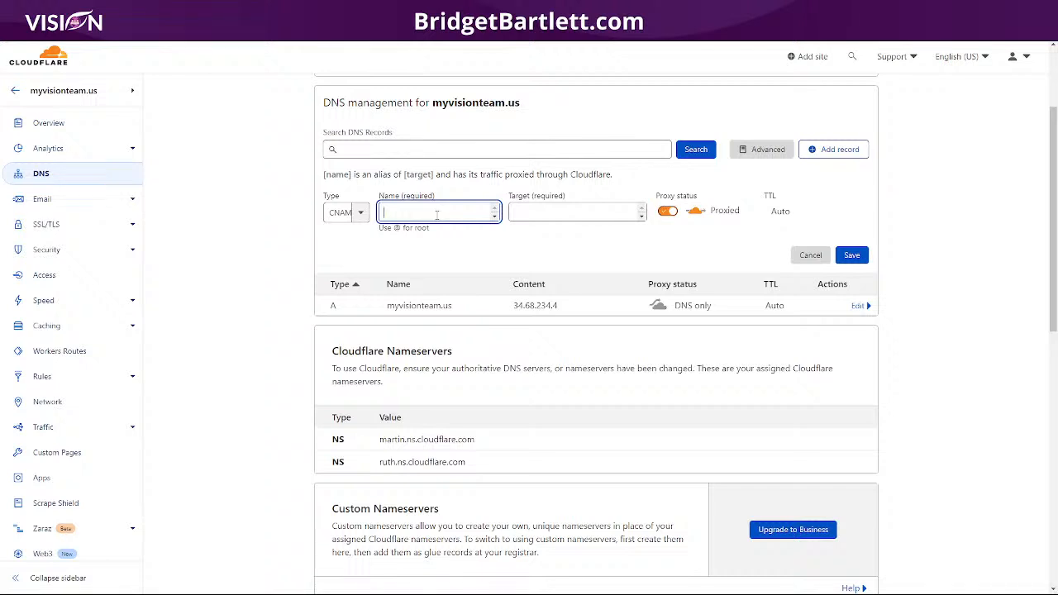
type("www")
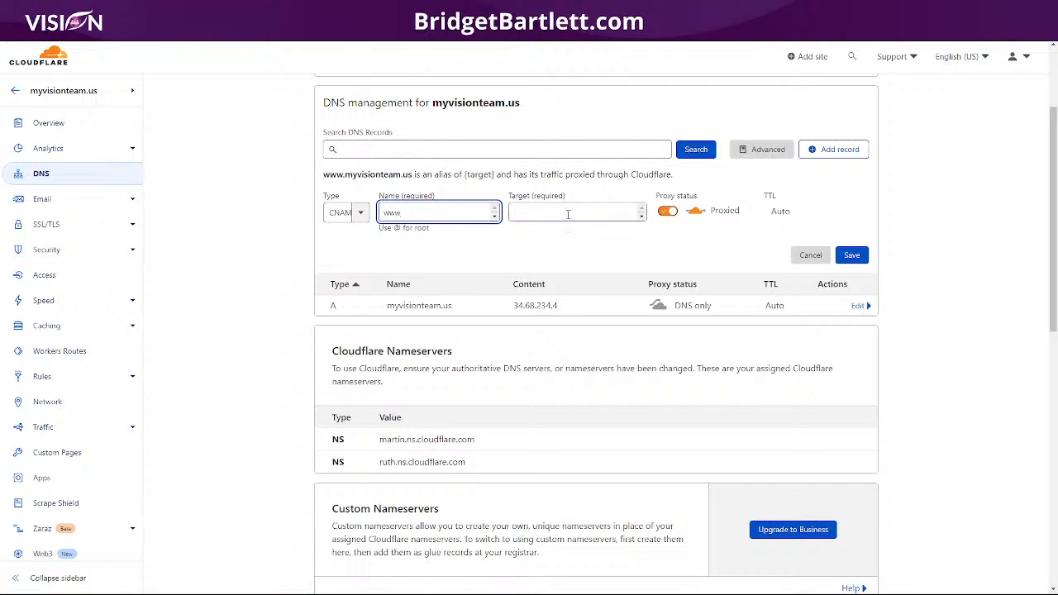
left_click(568, 214)
key("ctrl+v")
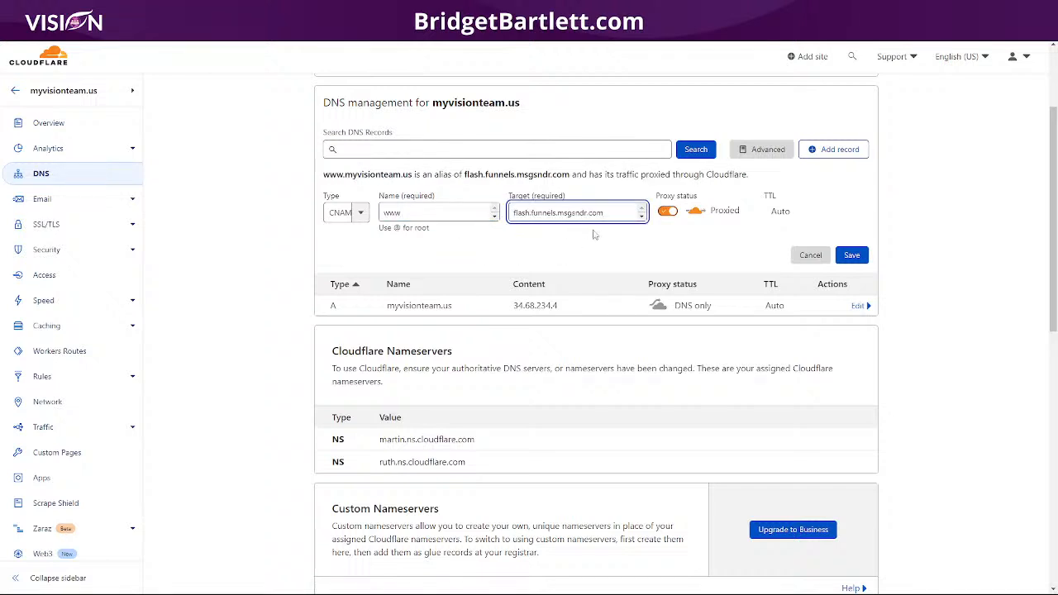
left_click(673, 212)
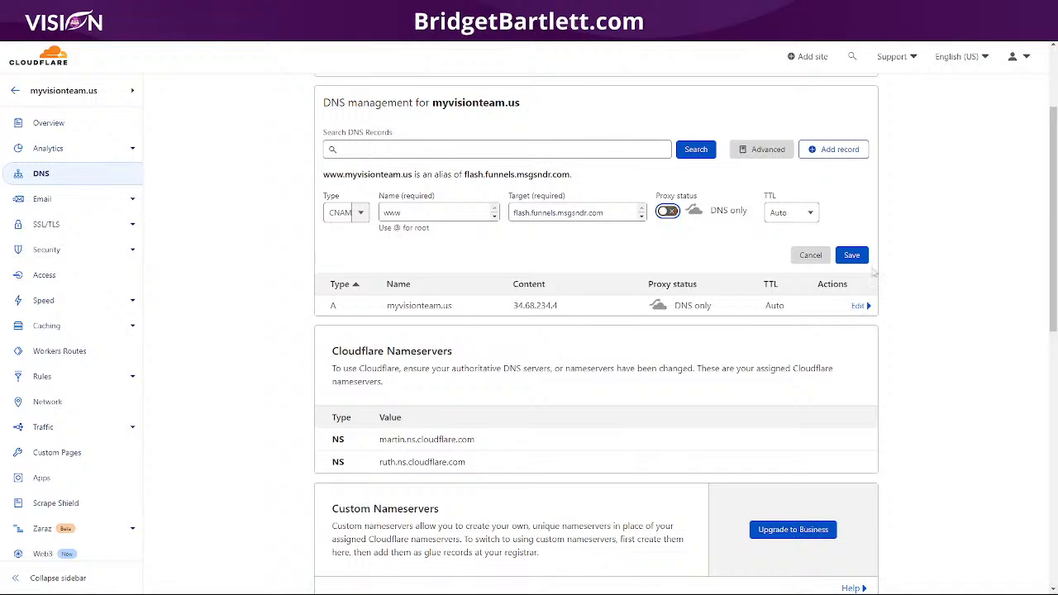
left_click(852, 255)
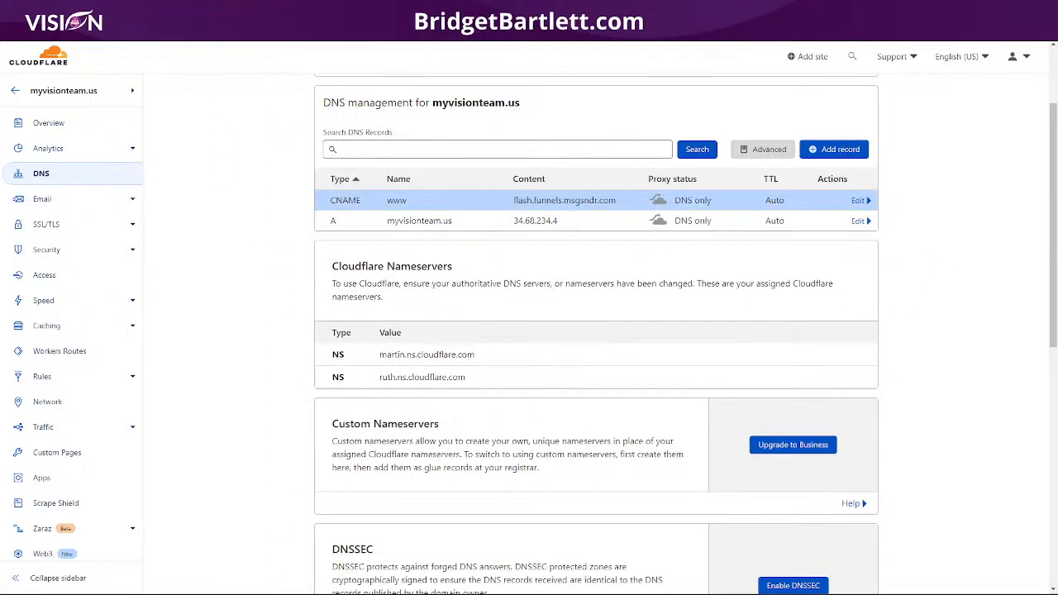
left_click(142, 10)
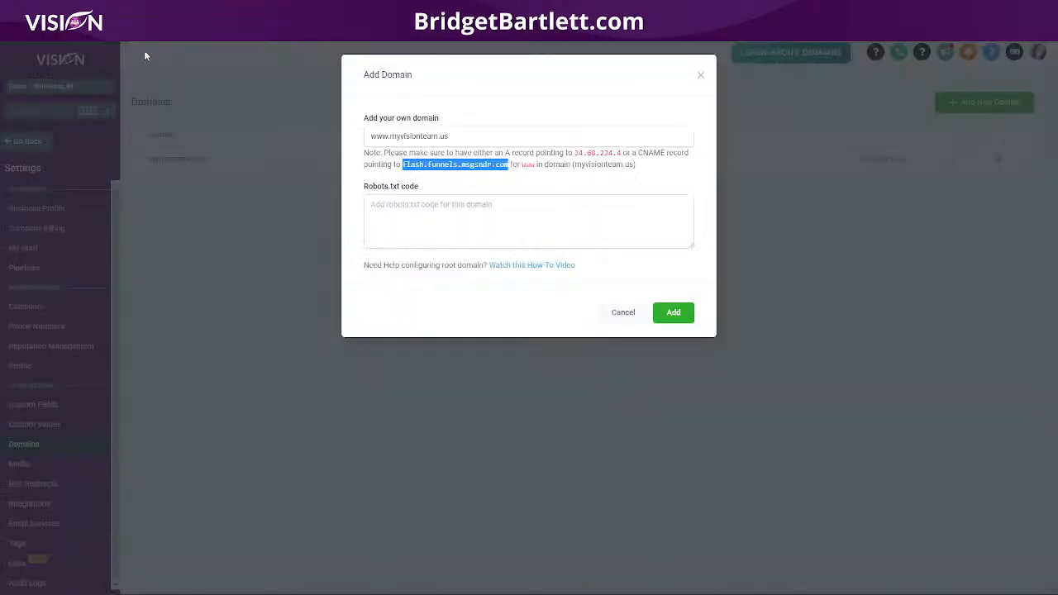
left_click(671, 314)
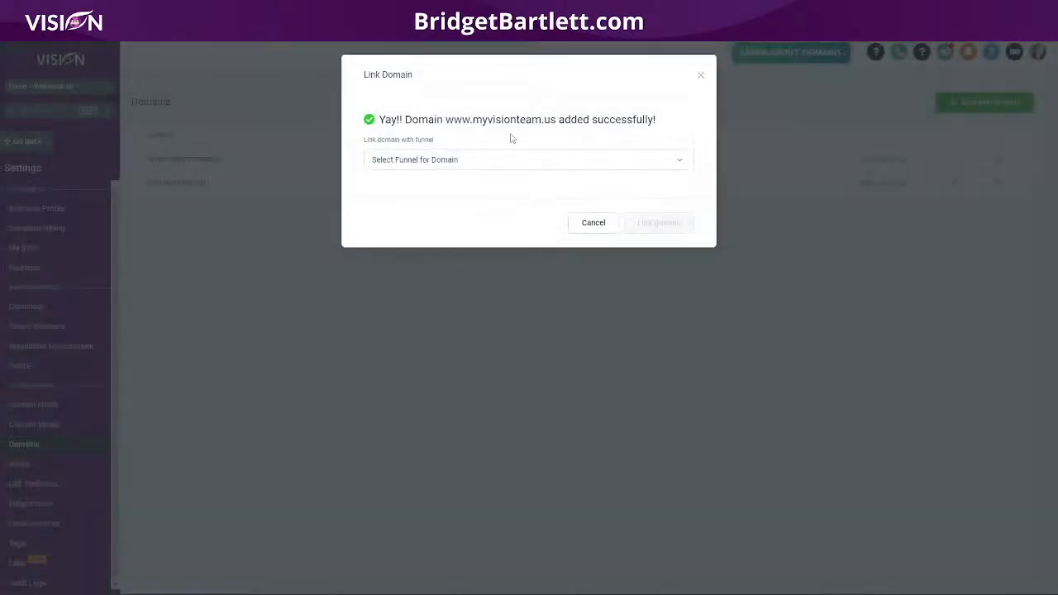
left_click(700, 76)
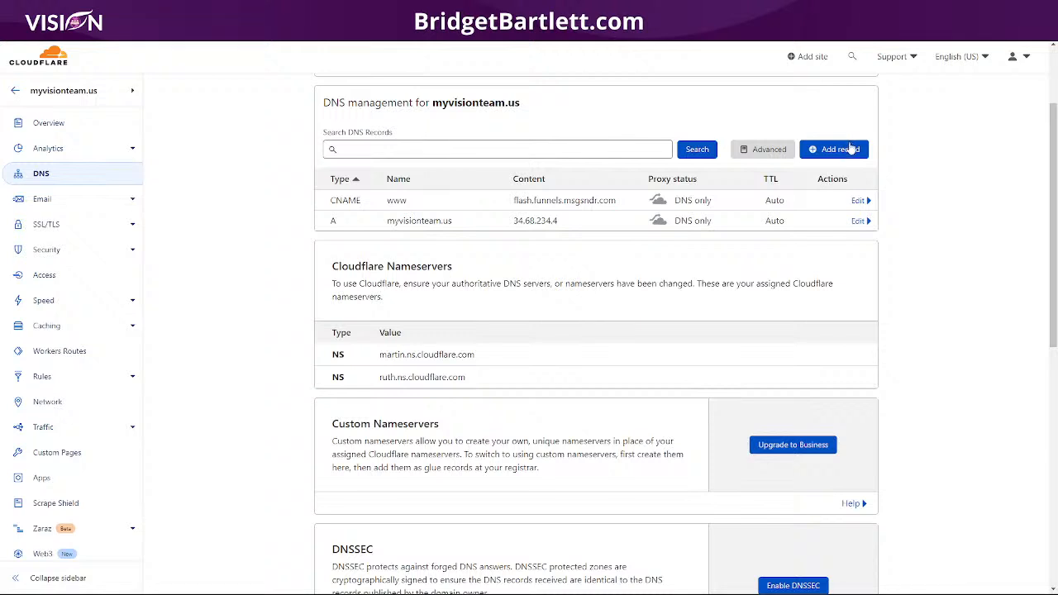
- Start a new CNAME record named elmessenger for myvisionteam.us, leaving its target empty
left_click(845, 151)
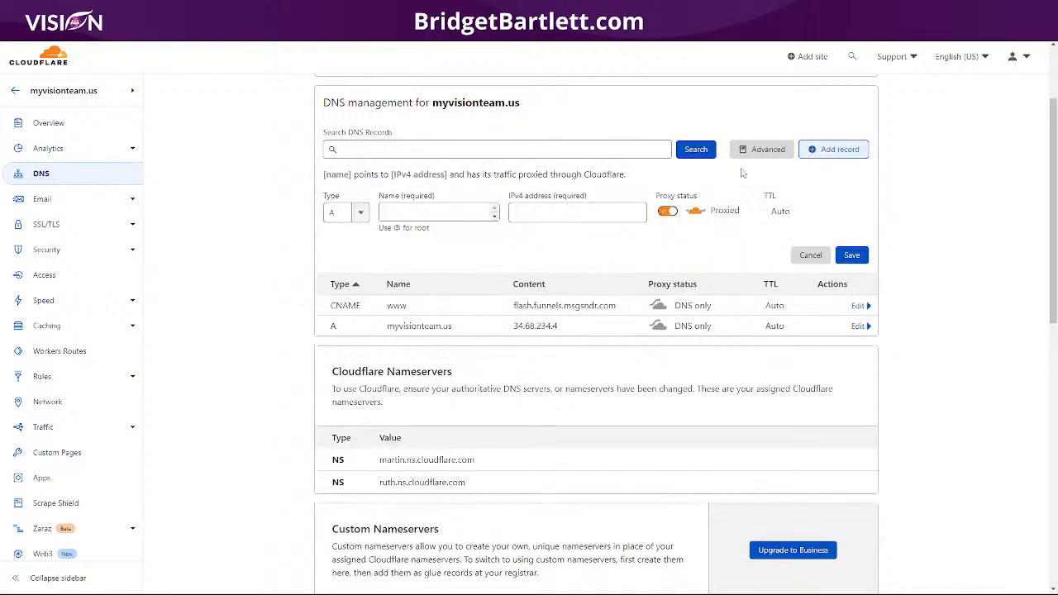
left_click(360, 214)
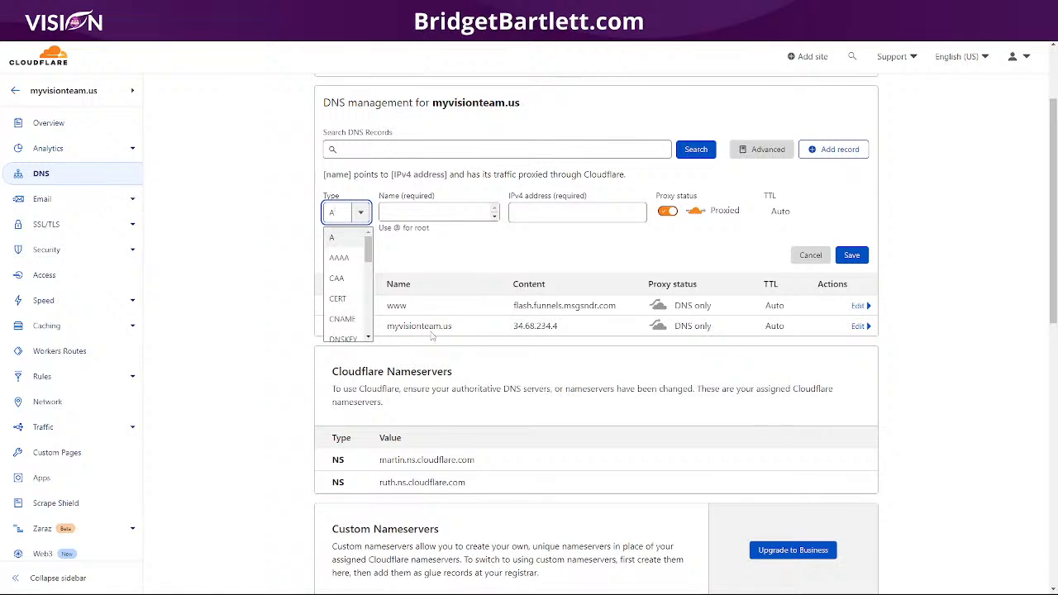
left_click(342, 319)
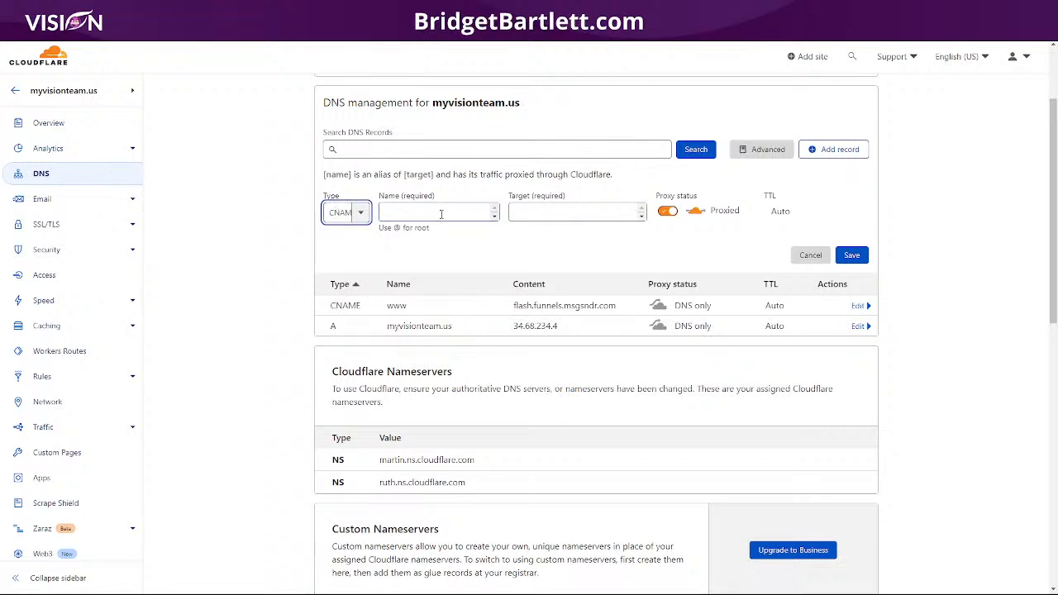
left_click(441, 214)
type("elmesse")
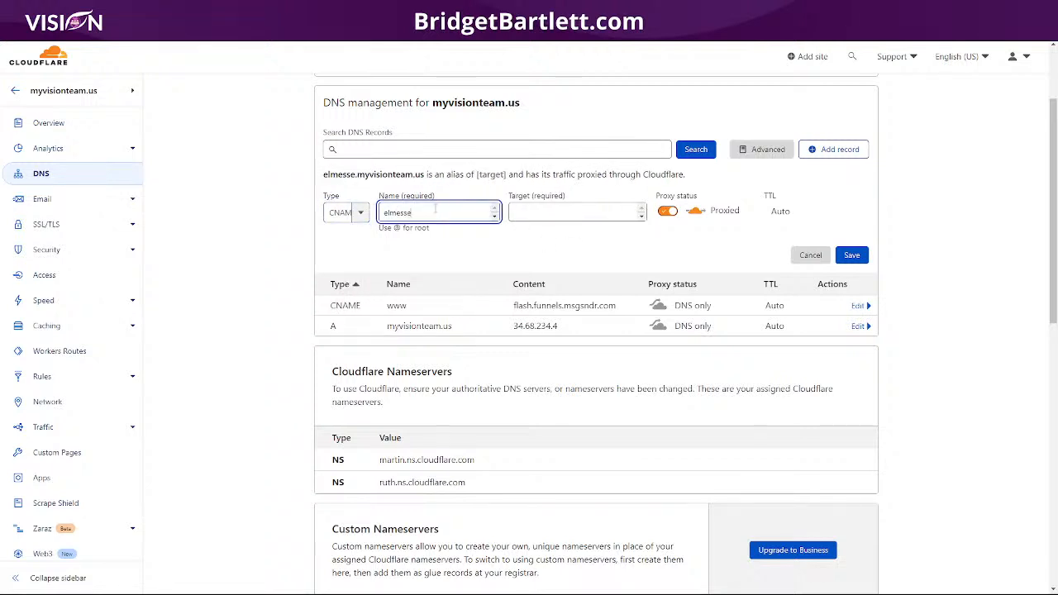
type("nger")
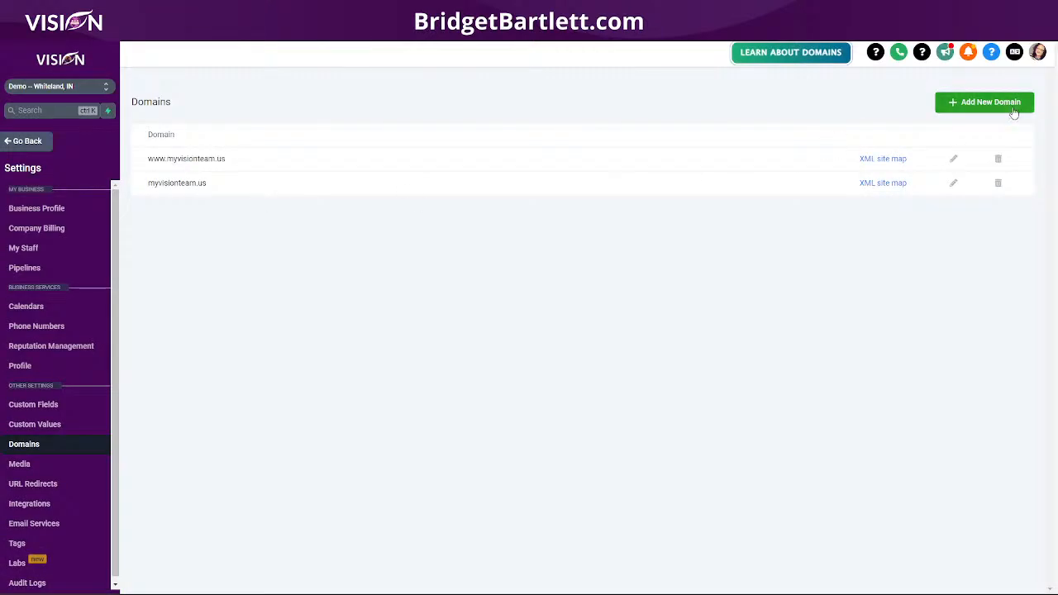
- Start a new domain entry for elmessenger.myvisionteam.su and select the CNAME target address in the note
left_click(985, 102)
left_click(410, 137)
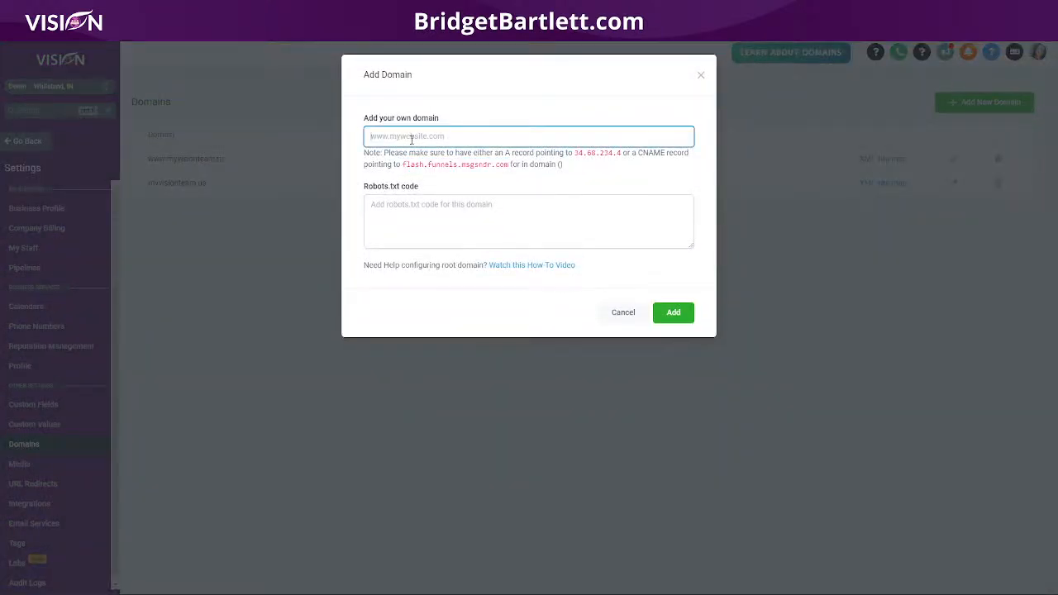
type("elmessenger")
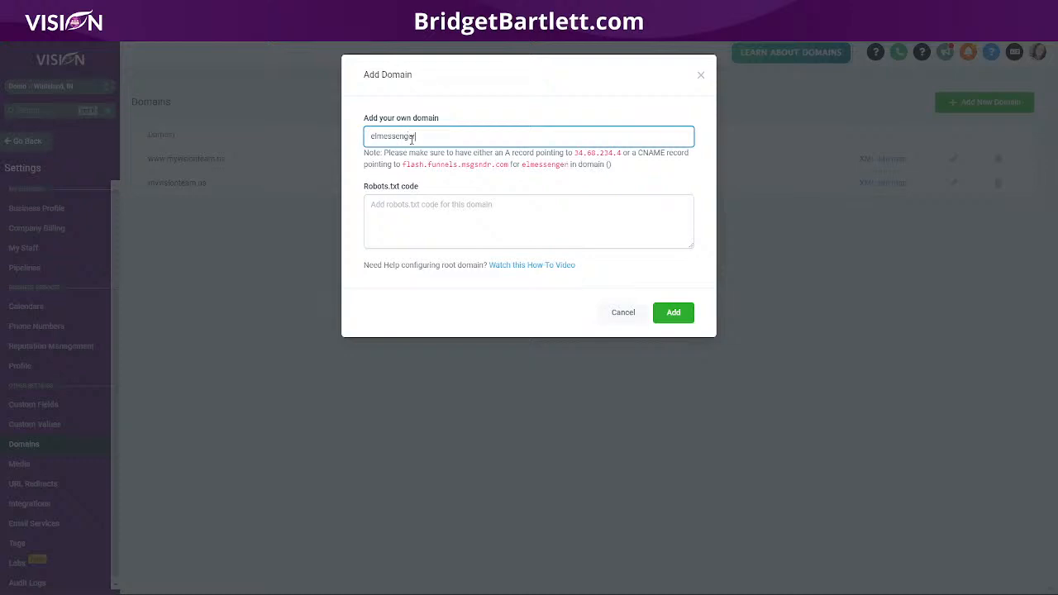
type(".myvisionteam.su")
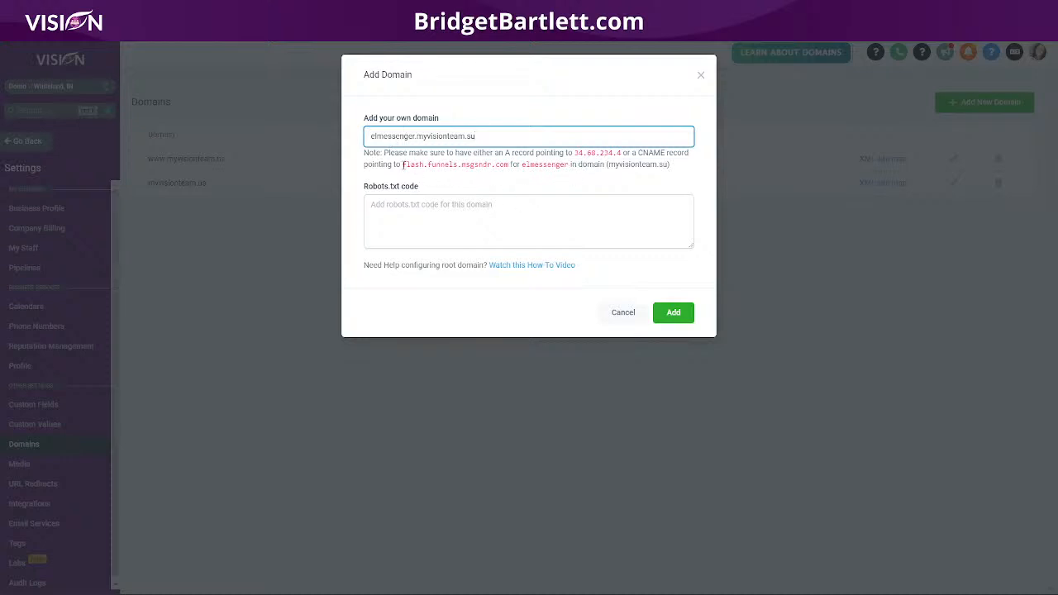
left_click_drag(402, 165, 570, 165)
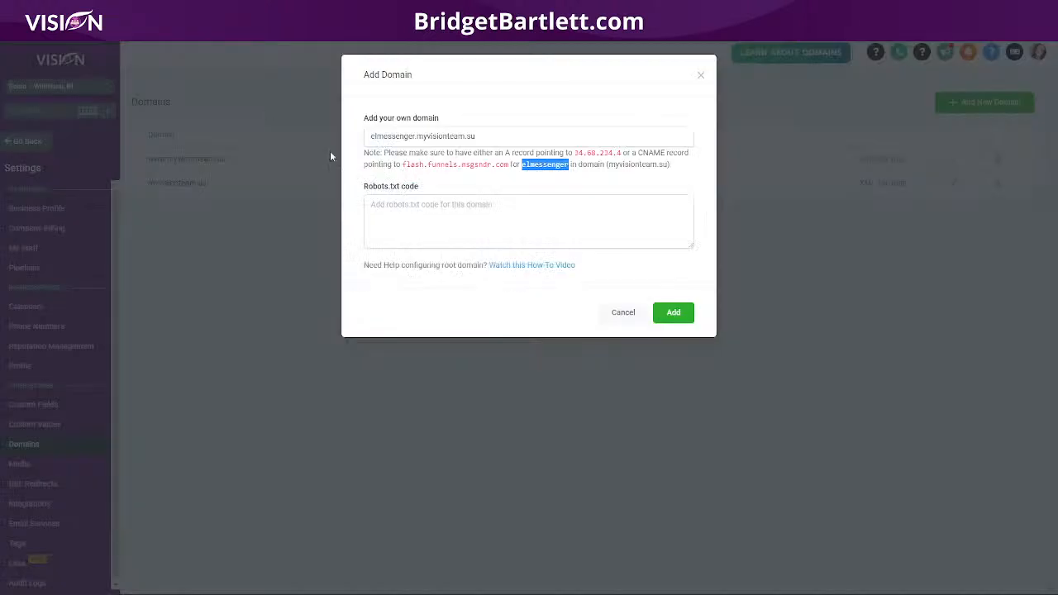
mouse_move(402, 164)
left_mouse_down()
mouse_move(453, 164)
mouse_move(407, 164)
left_mouse_up()
left_click(402, 165)
- Paste flash.funnels.msgsndr.com as the elmessenger CNAME target, set it DNS only, and save
left_click_drag(403, 164, 509, 167)
key("ctrl+c")
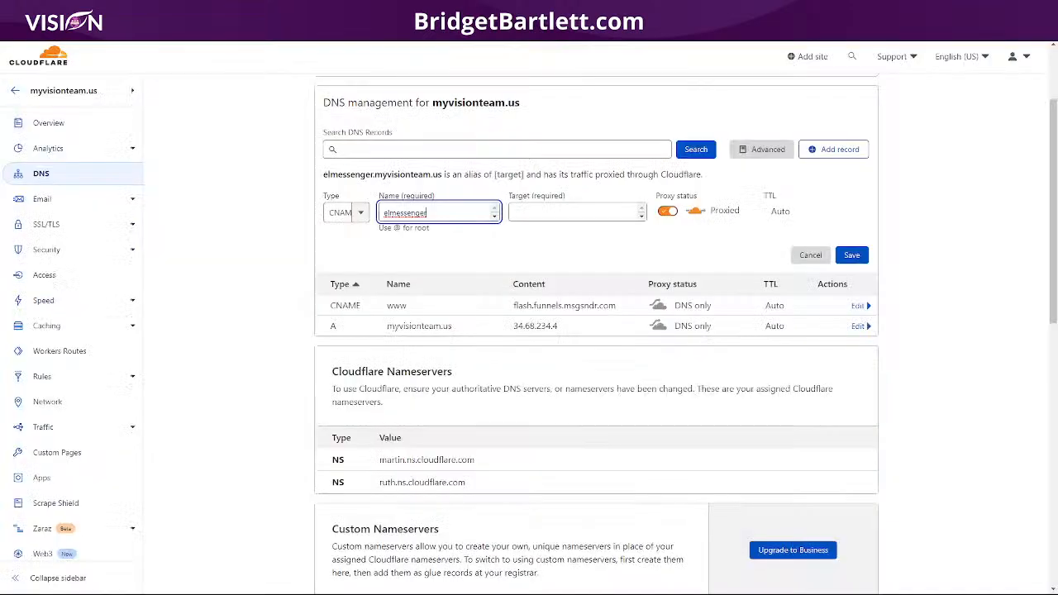
left_click(532, 211)
key("ctrl+v")
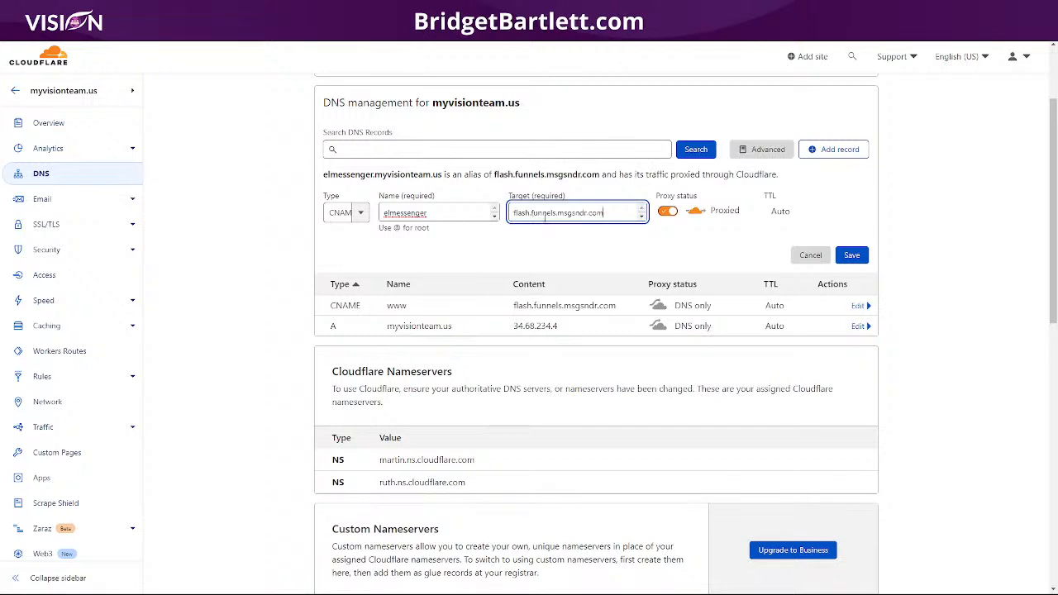
left_click(667, 212)
left_click(851, 255)
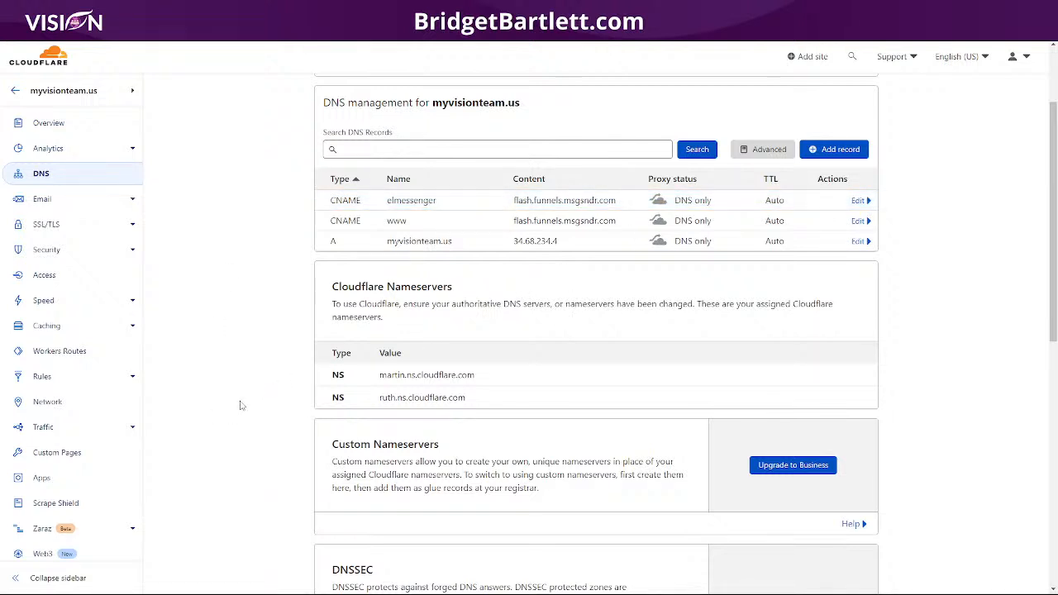
scroll(241, 405, "down", 2)
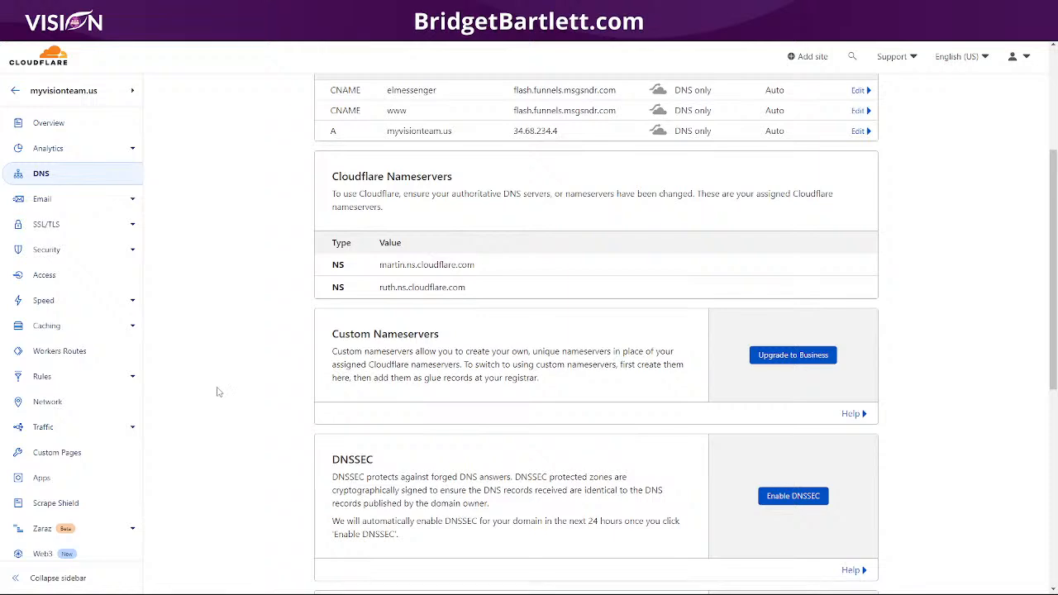
scroll(213, 391, "down", 3)
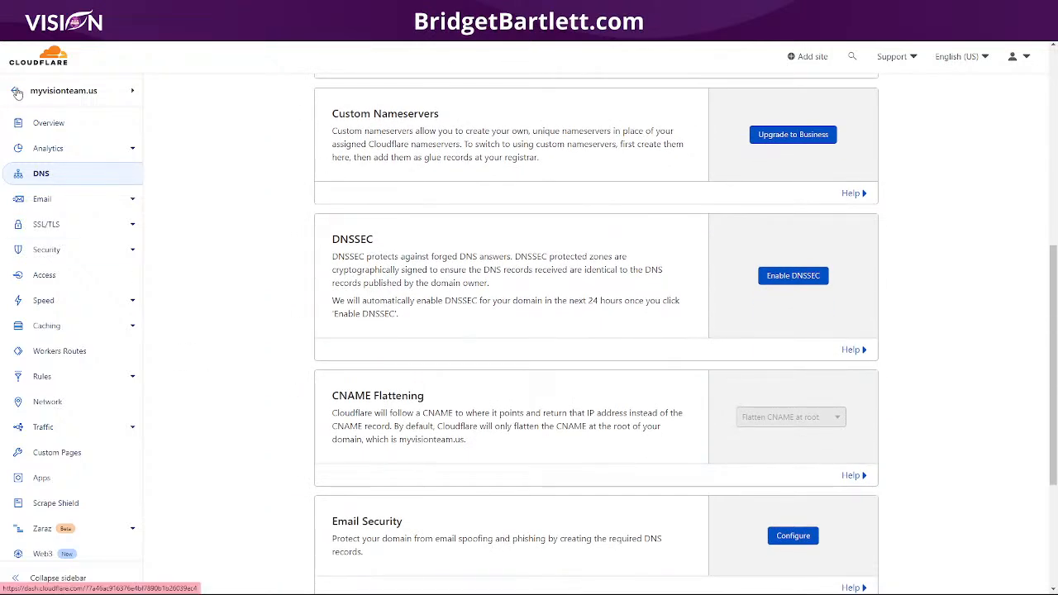
left_click(15, 90)
- Open the Cloudflare account's Members page and begin entering an invitee's e-mail address
left_click(71, 459)
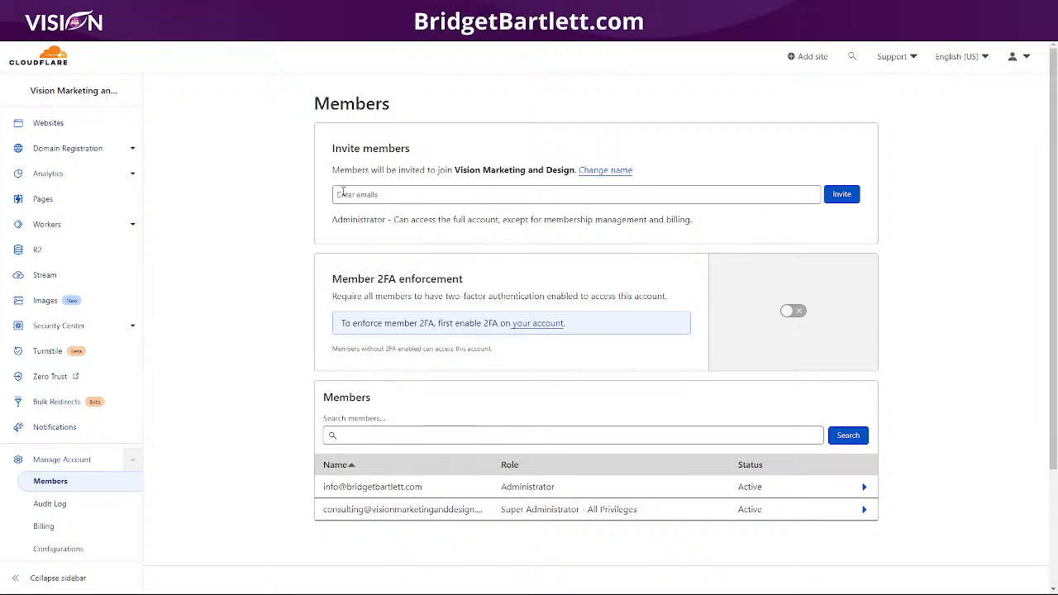
left_click(407, 195)
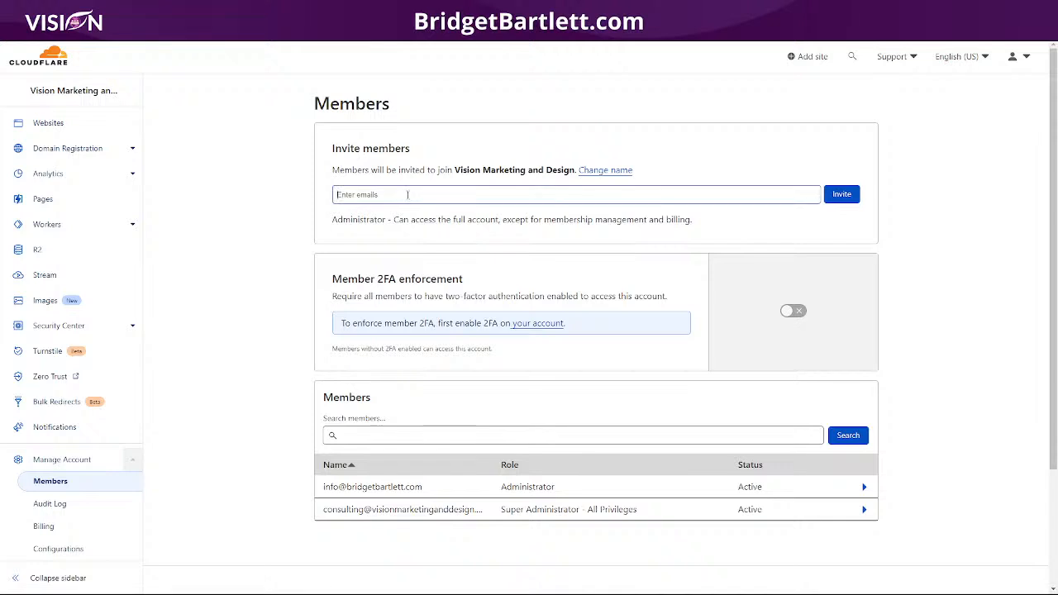
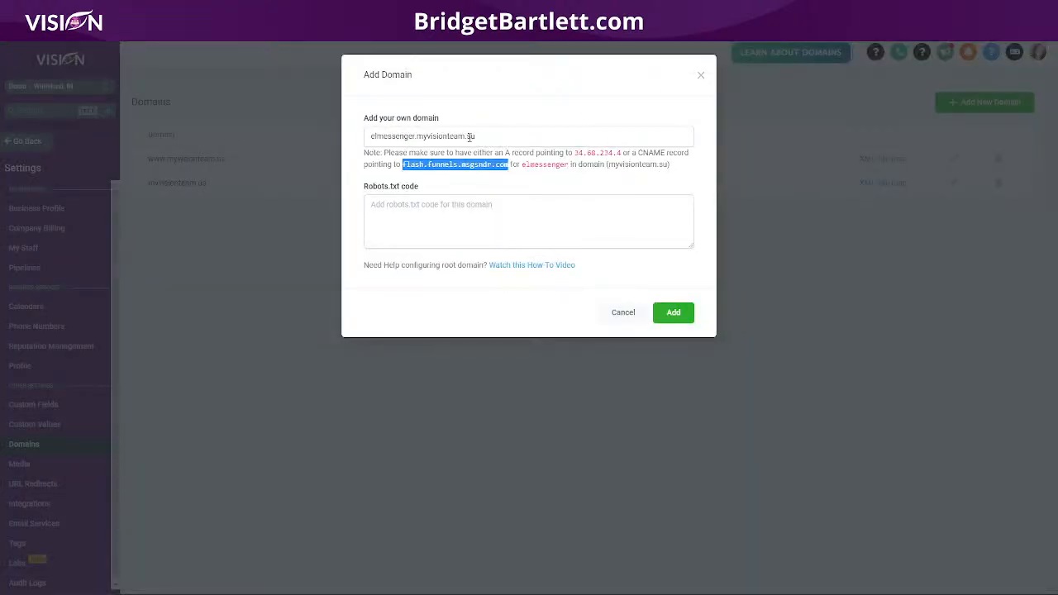
- Add elmessenger.myvisionteam.us and link it to ELMessenger Pro Trip Wire, default step Basic Account
left_click(476, 137)
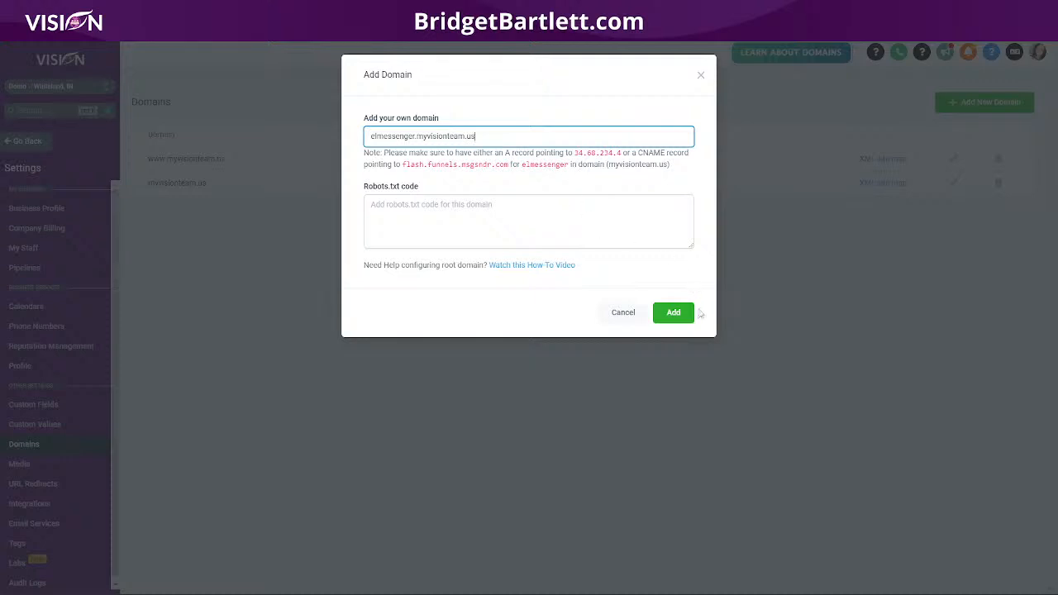
left_click(671, 312)
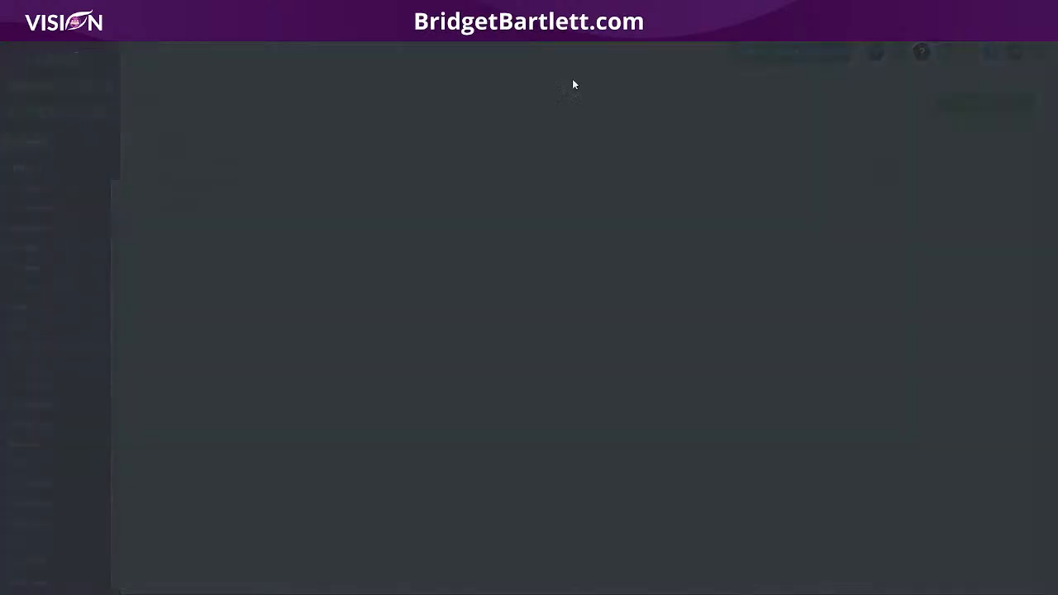
left_click(427, 160)
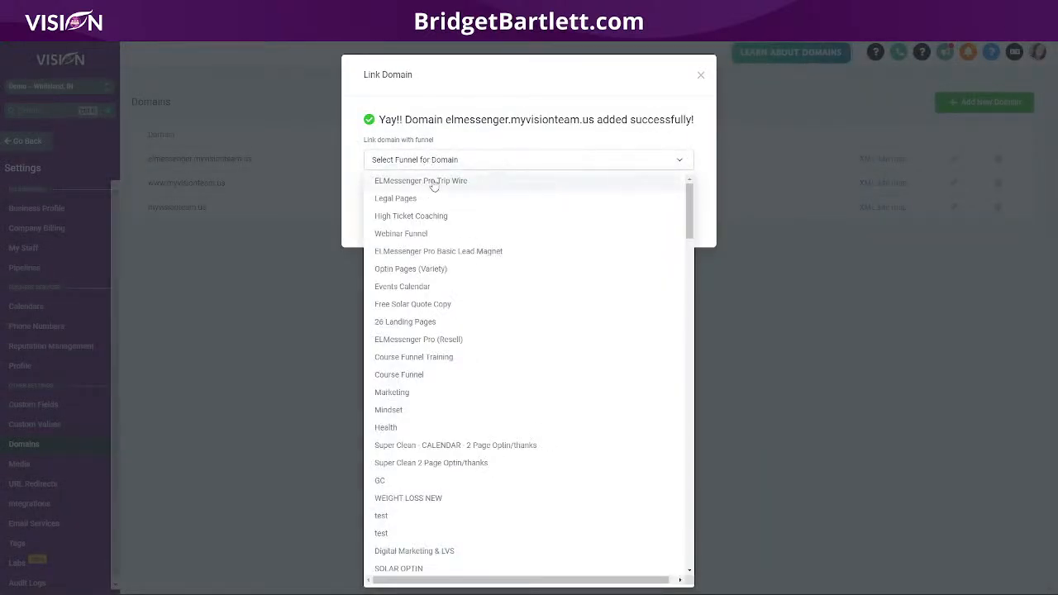
left_click(426, 184)
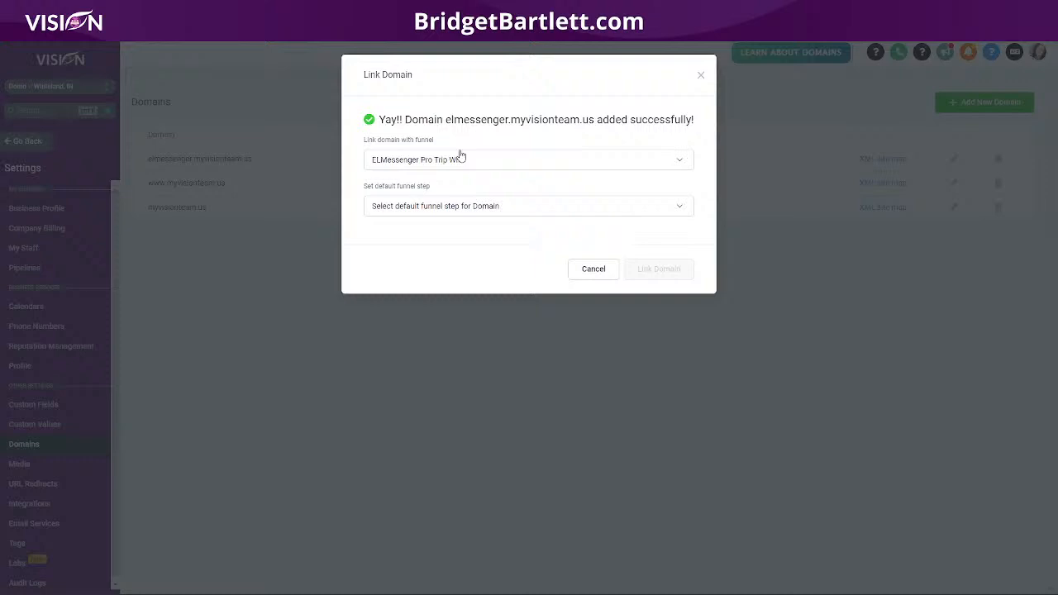
left_click(438, 207)
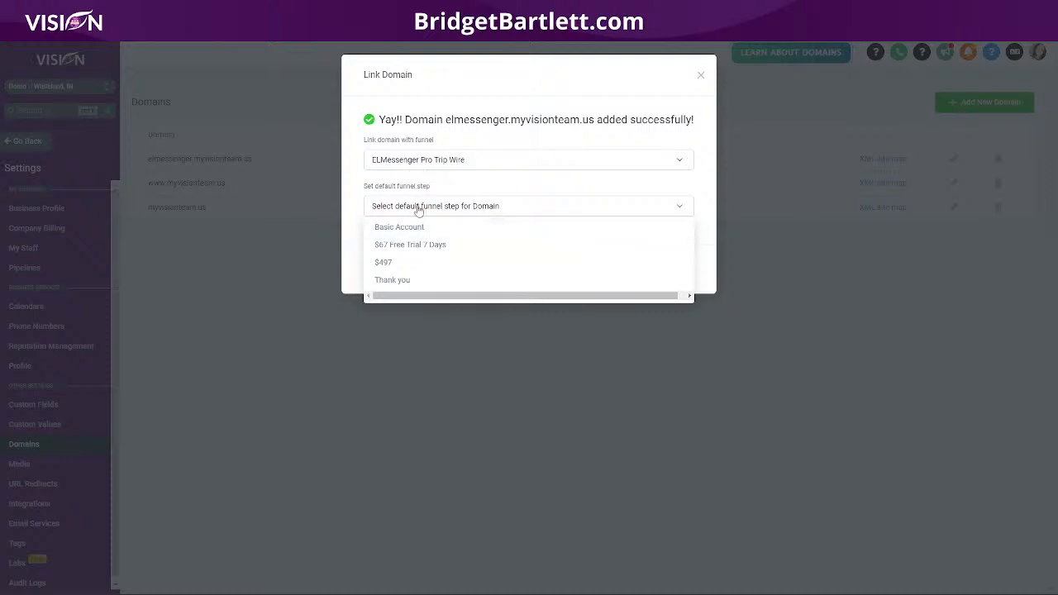
left_click(413, 232)
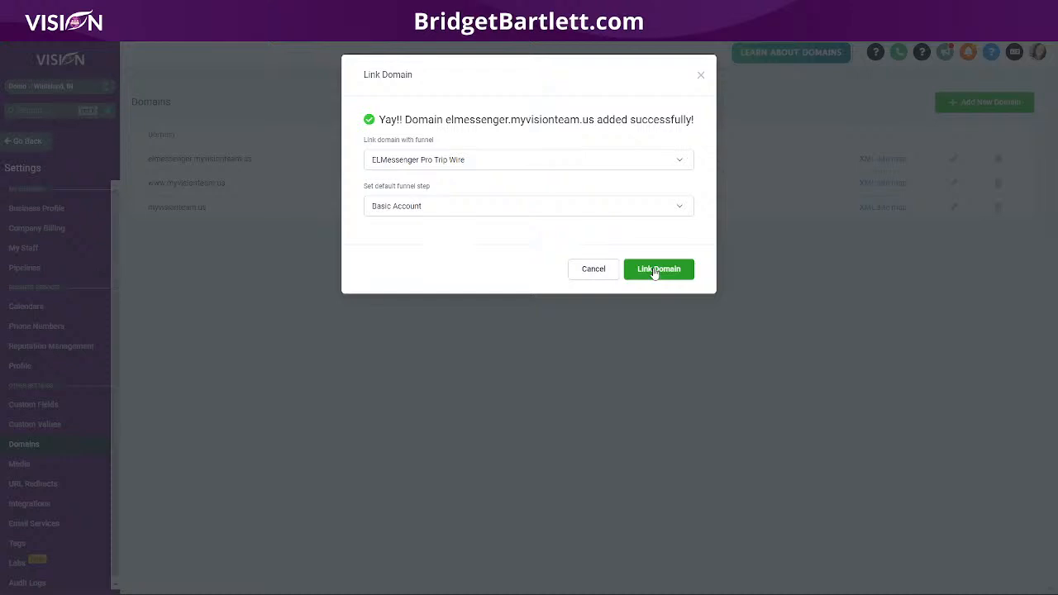
left_click(654, 272)
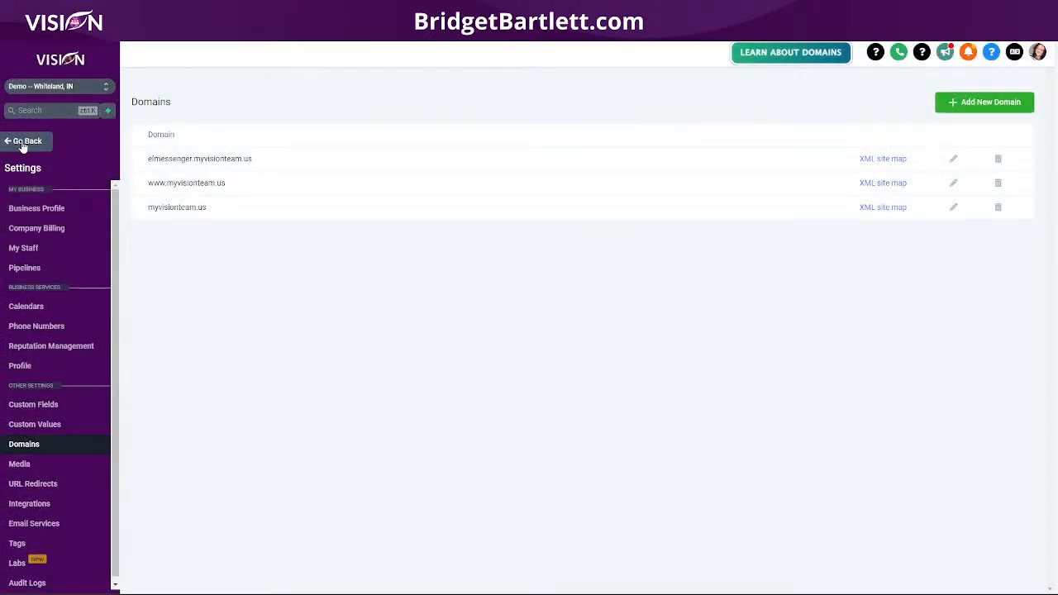
left_click(23, 142)
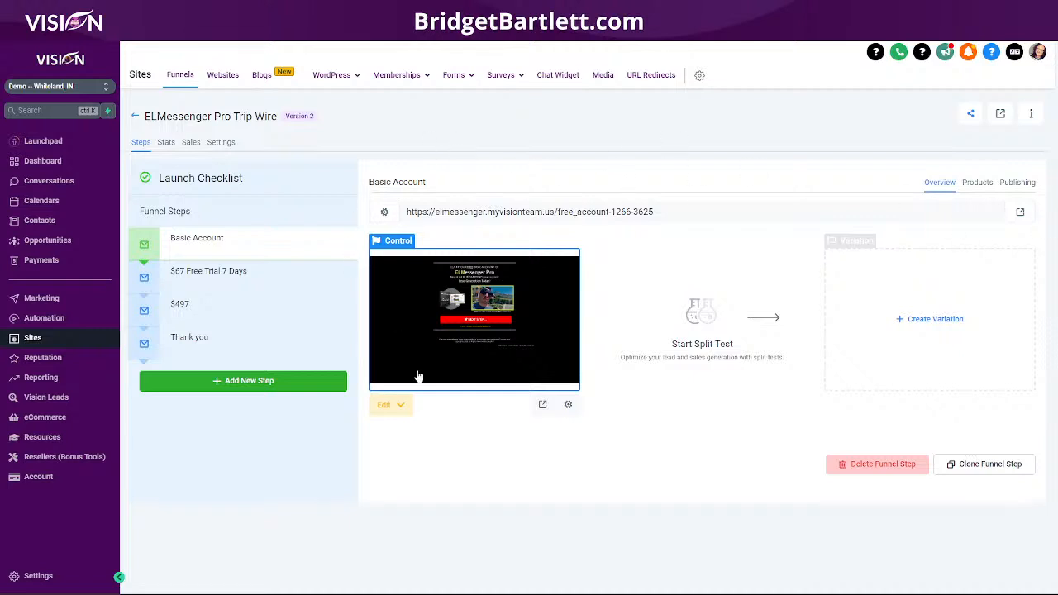
- Switch to the funnel's Thank you step and select its thankyou-8153 page address
left_click(390, 408)
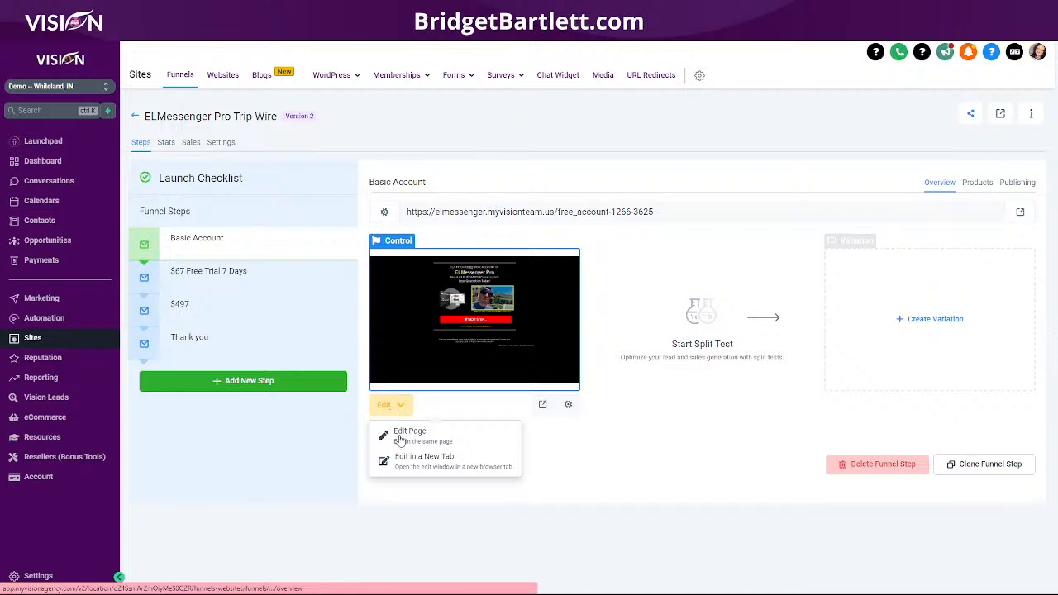
left_click(198, 354)
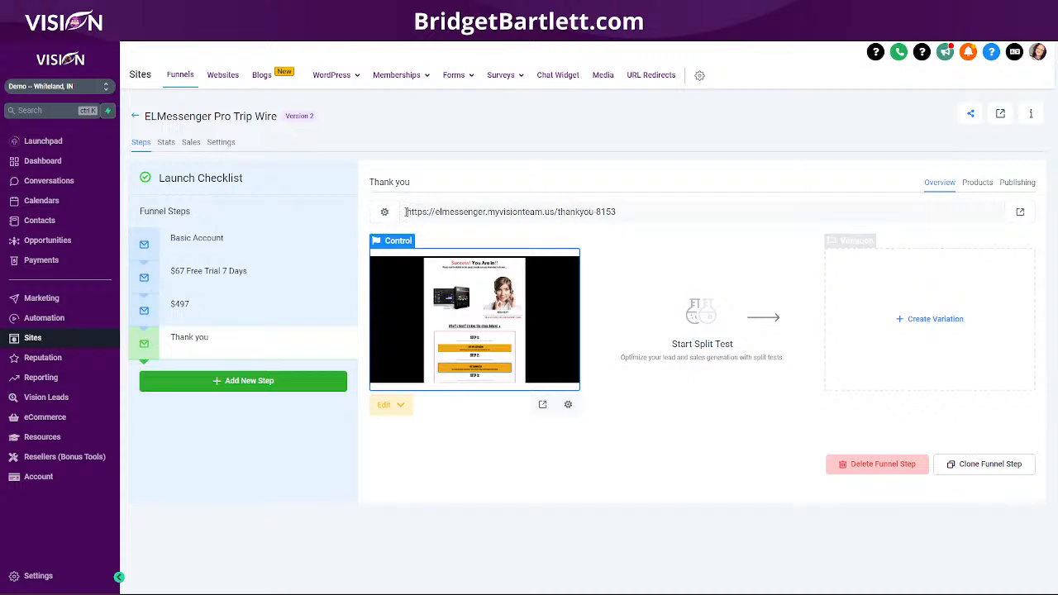
left_click_drag(405, 212, 596, 211)
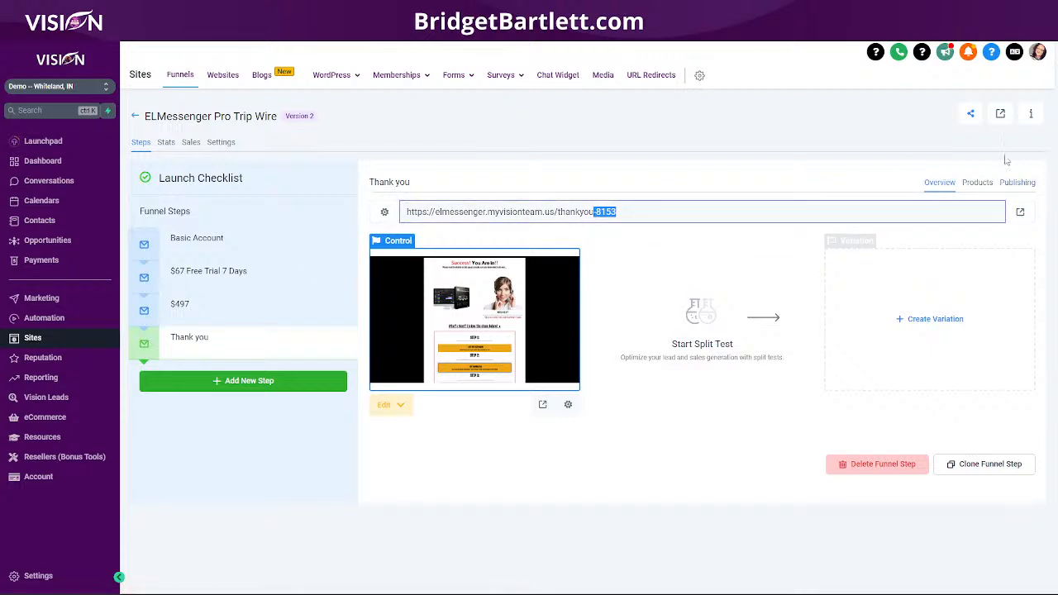
- Shorten the Thank you step path to /thankyou by deleting the -8153 suffix
left_click(1021, 183)
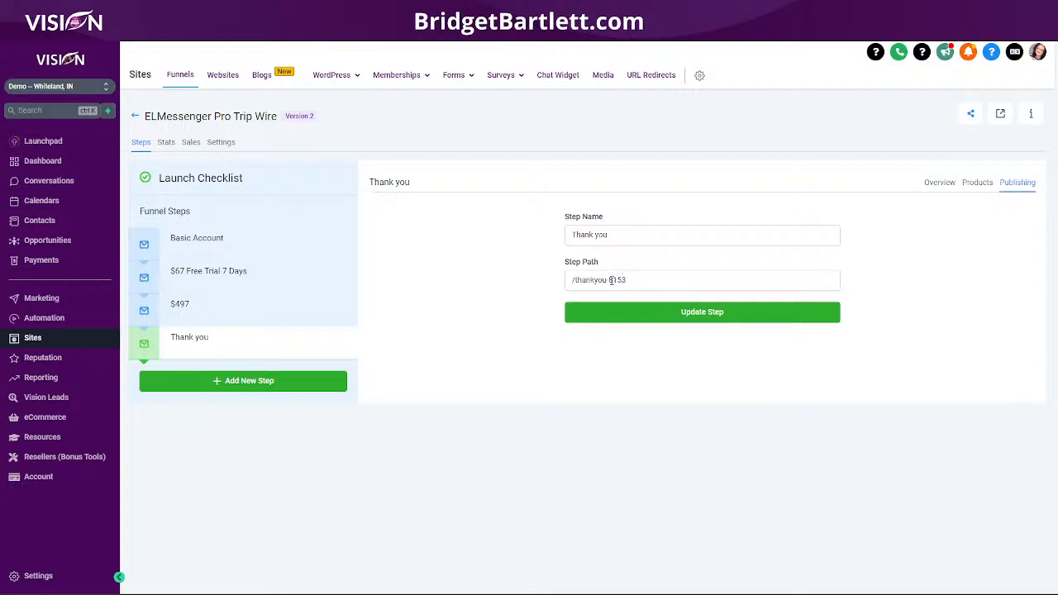
left_click_drag(608, 280, 651, 285)
key("BackSpace")
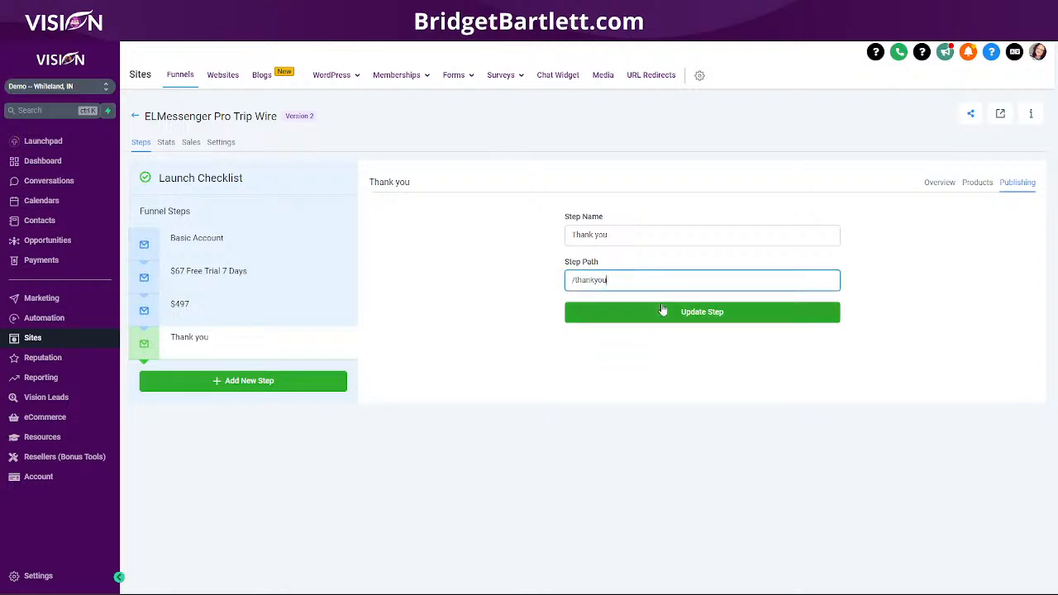
left_click(657, 312)
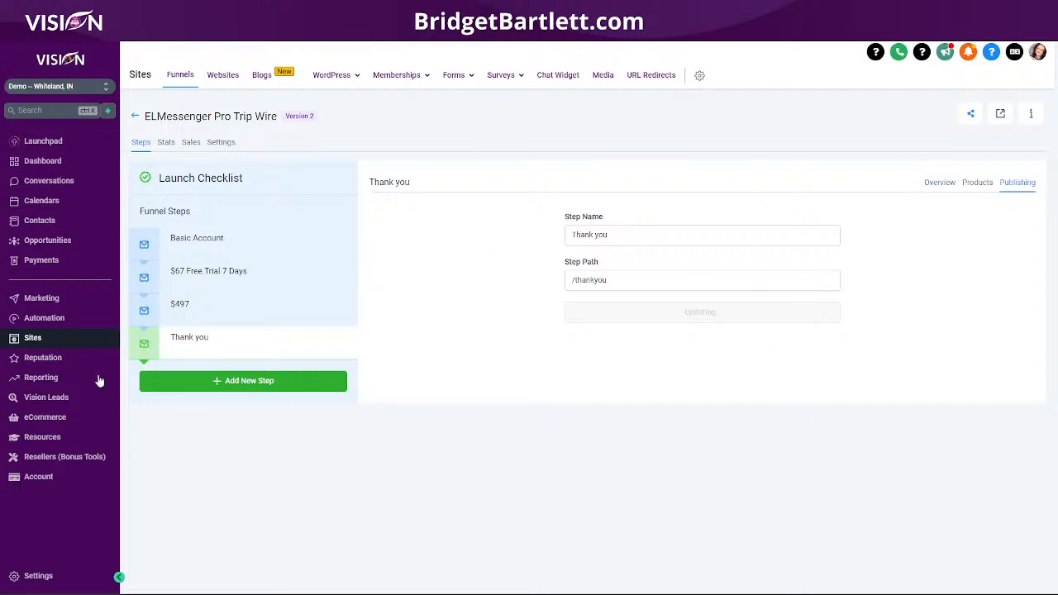
left_click(940, 183)
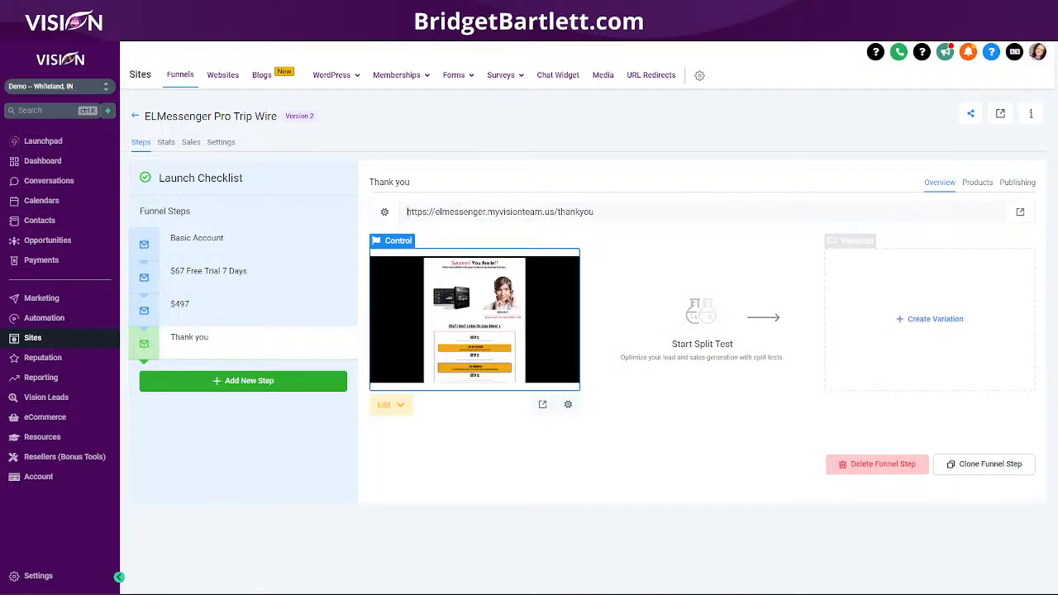
left_click_drag(406, 212, 634, 207)
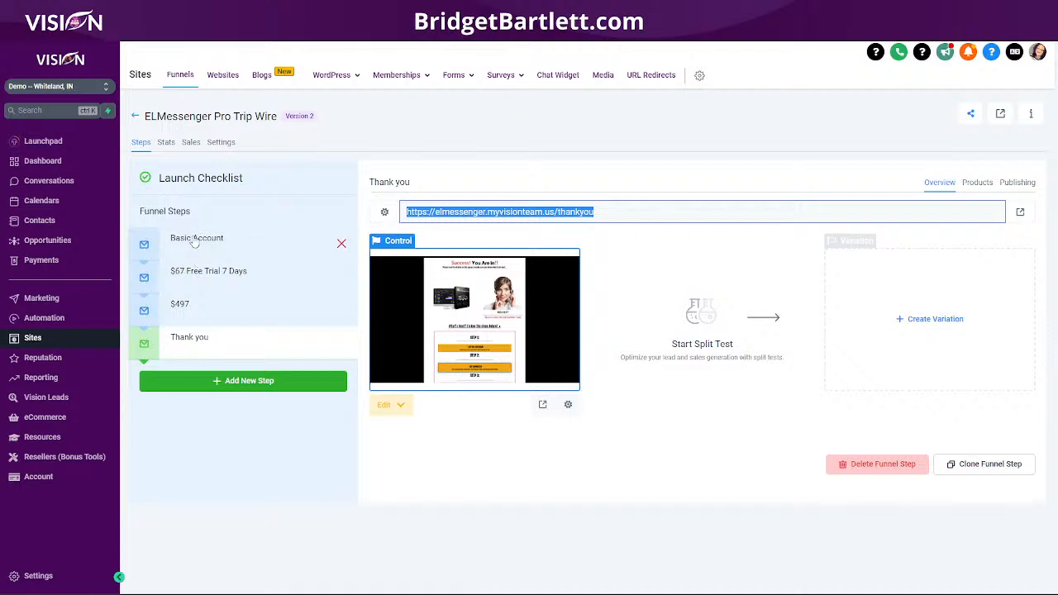
- Shorten the Basic Account step path to /free_account by deleting the -1266-3625 suffix
left_click(197, 240)
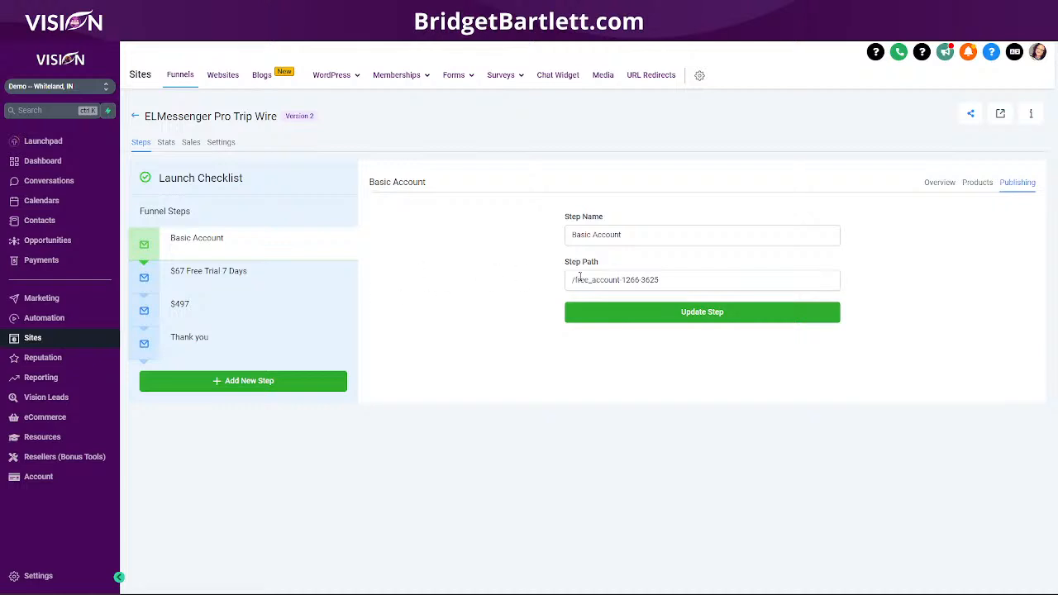
left_click_drag(620, 279, 702, 273)
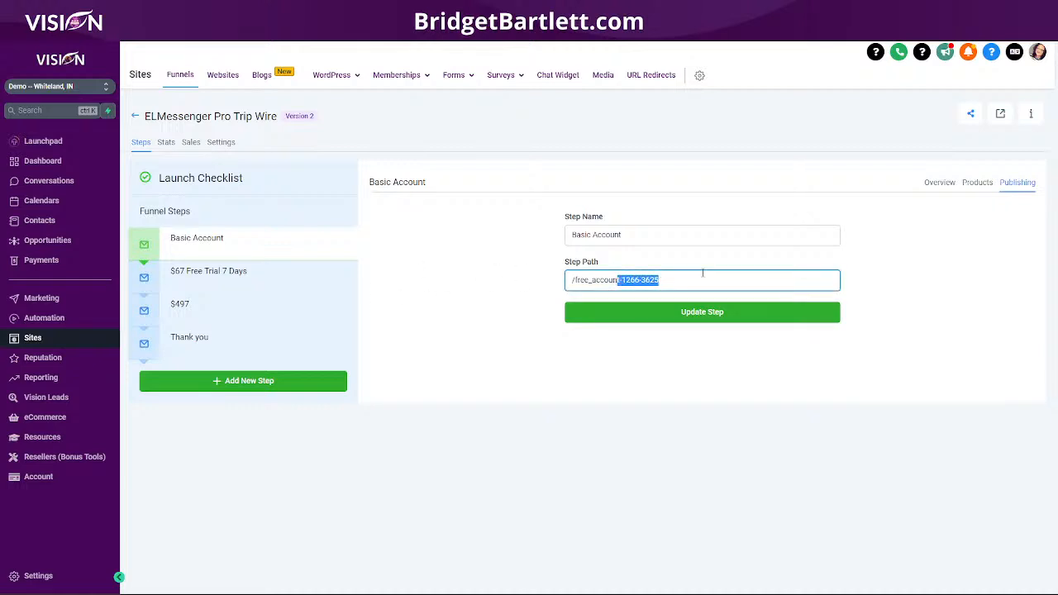
key("BackSpace")
left_click(707, 312)
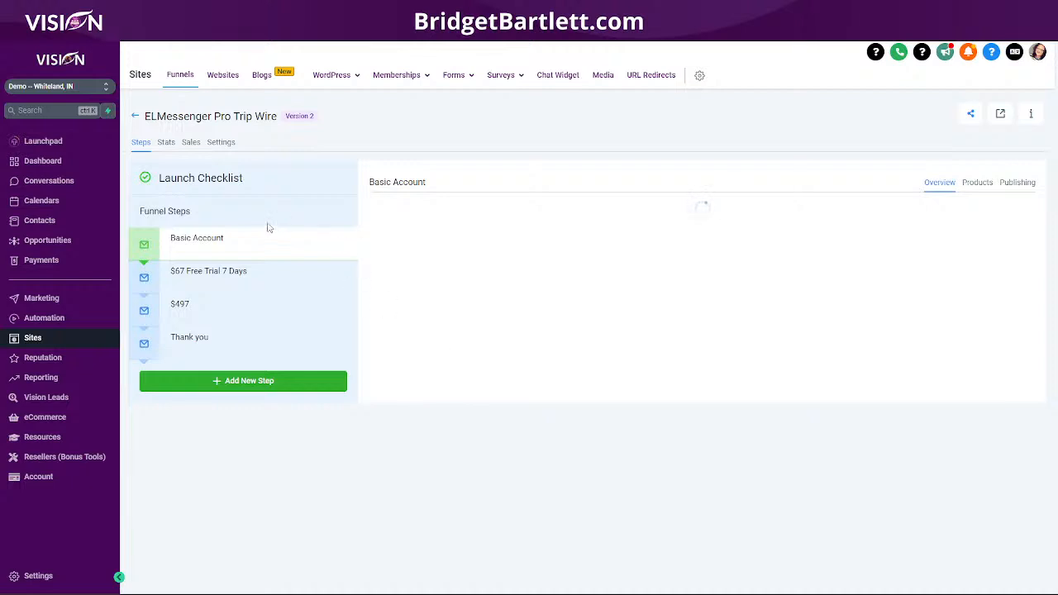
left_click(385, 404)
- Edit the Basic Account page and show the popup form opened by its NEXT STEP button
left_click(414, 459)
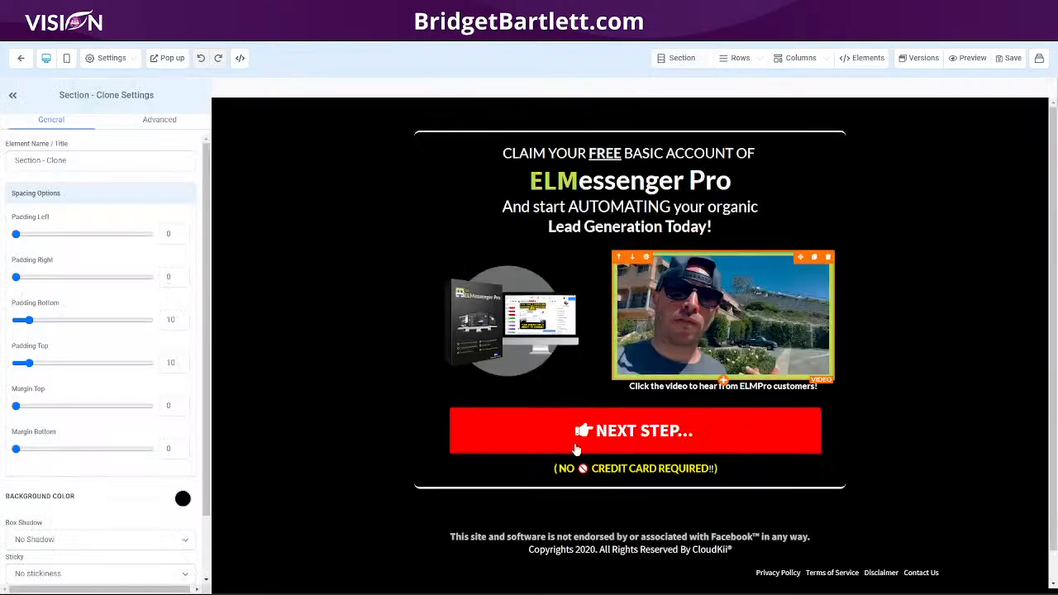
left_click(552, 422)
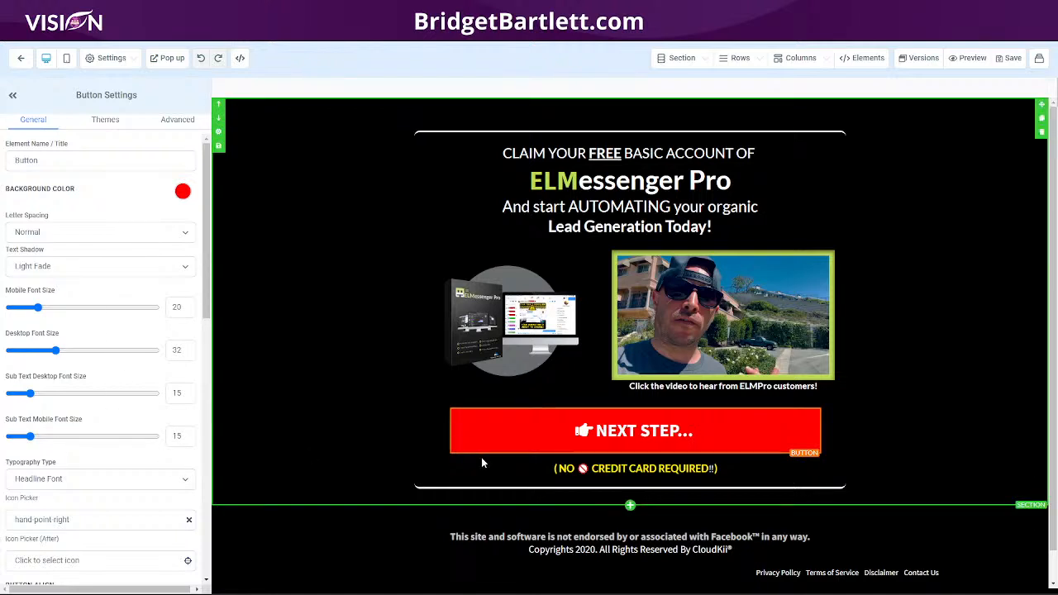
scroll(25, 555, "down", 10)
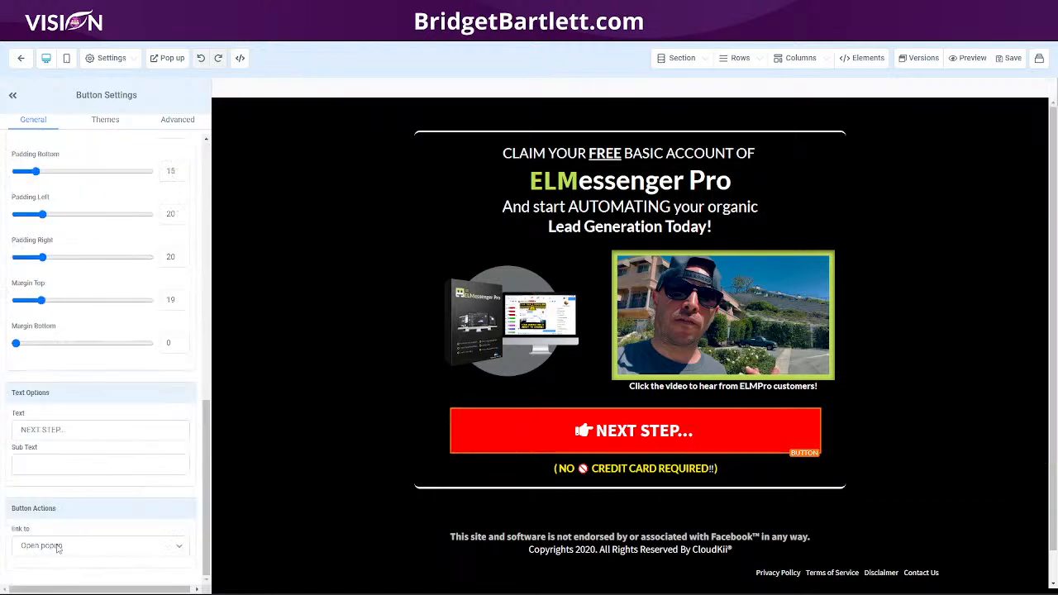
left_click(169, 58)
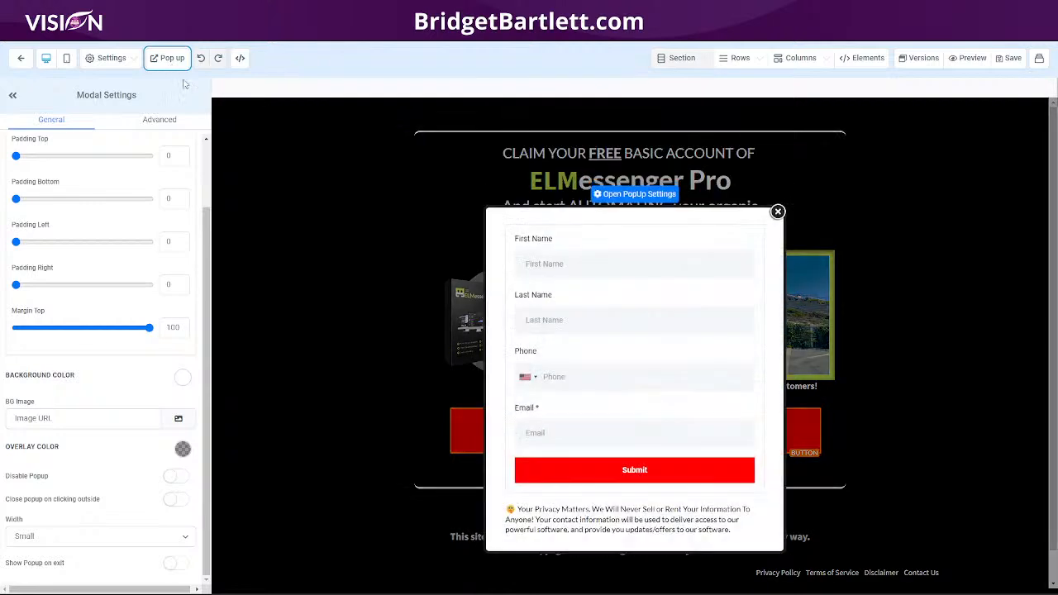
- Check the popup form uses ELMessenger Pro Basic and redirects with Go to Next step
left_click(625, 377)
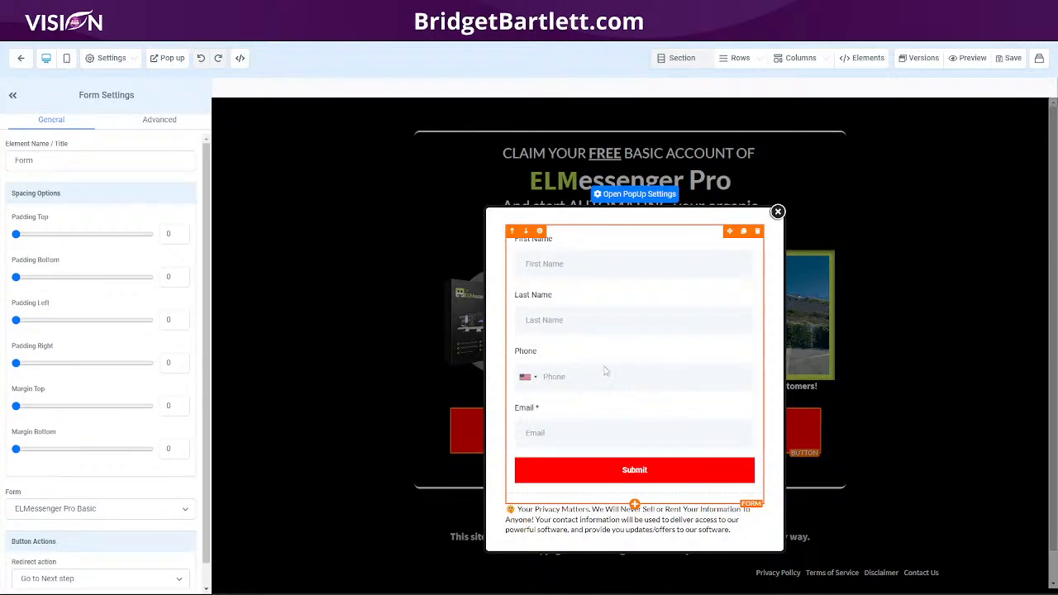
scroll(91, 465, "down", 1)
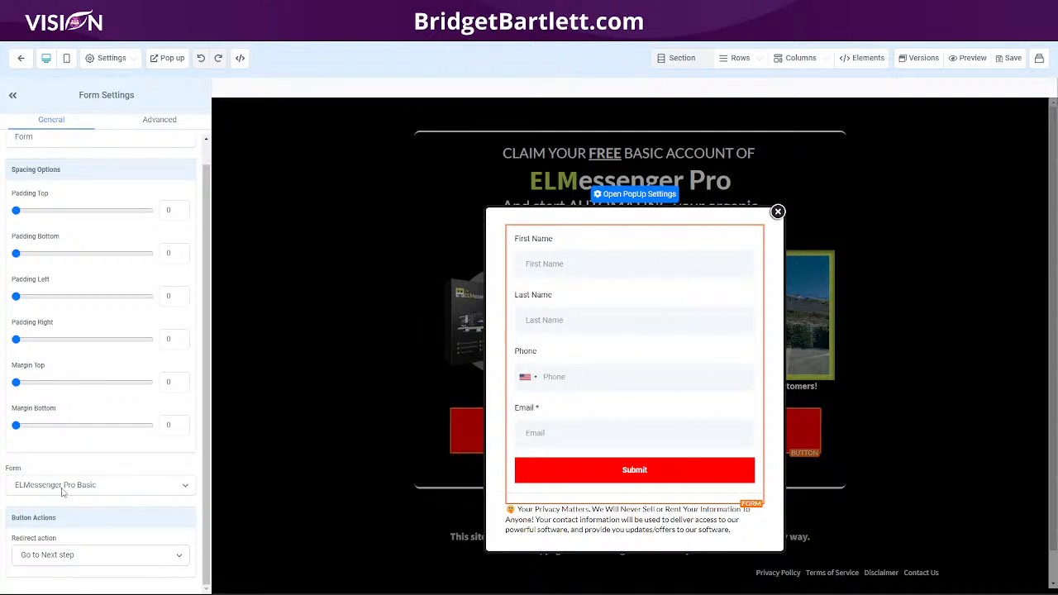
left_click(1039, 59)
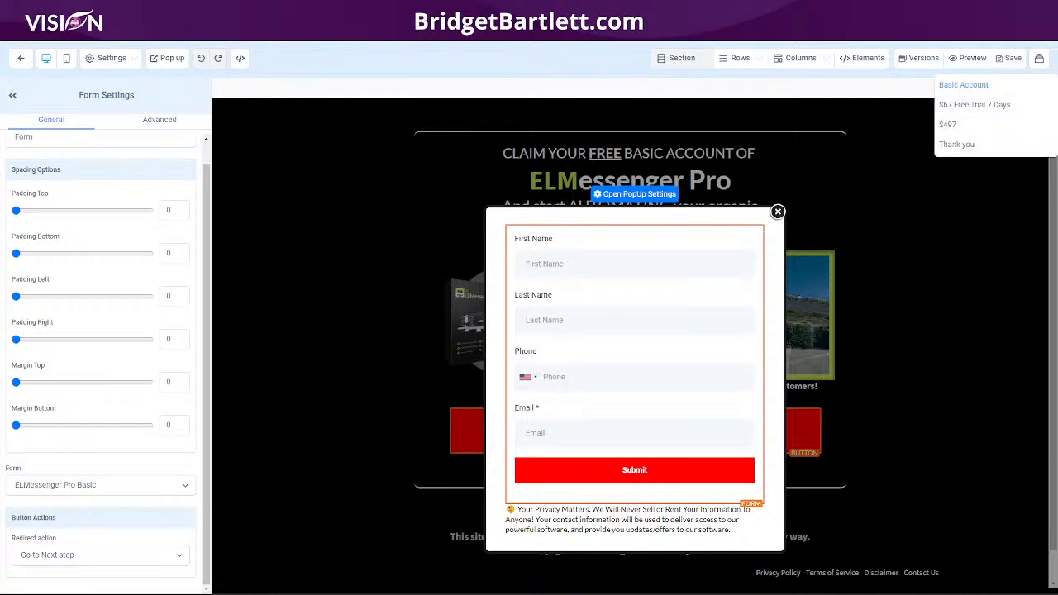
left_click(380, 32)
- Search the forms list for 'elm' and open the ELMessenger Pro Basic form
mouse_move(455, 80)
left_click(437, 101)
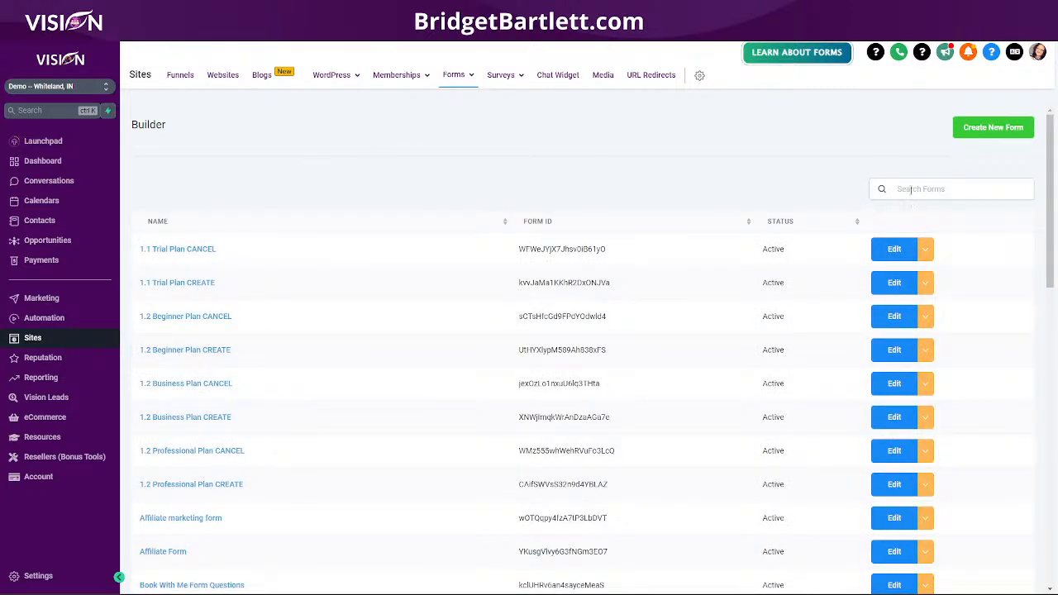
left_click(910, 189)
type("elm")
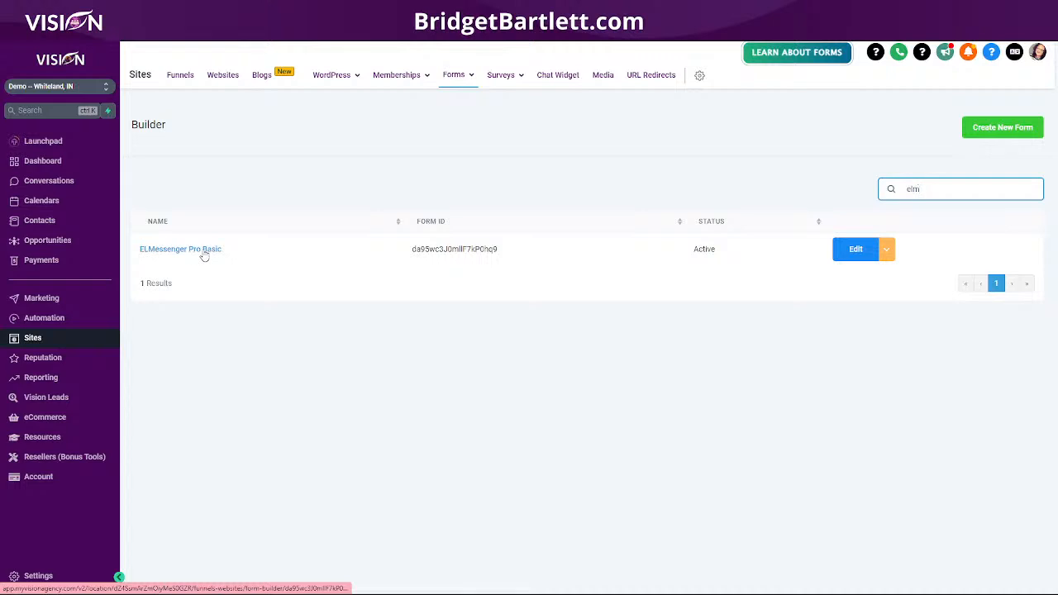
left_click(202, 250)
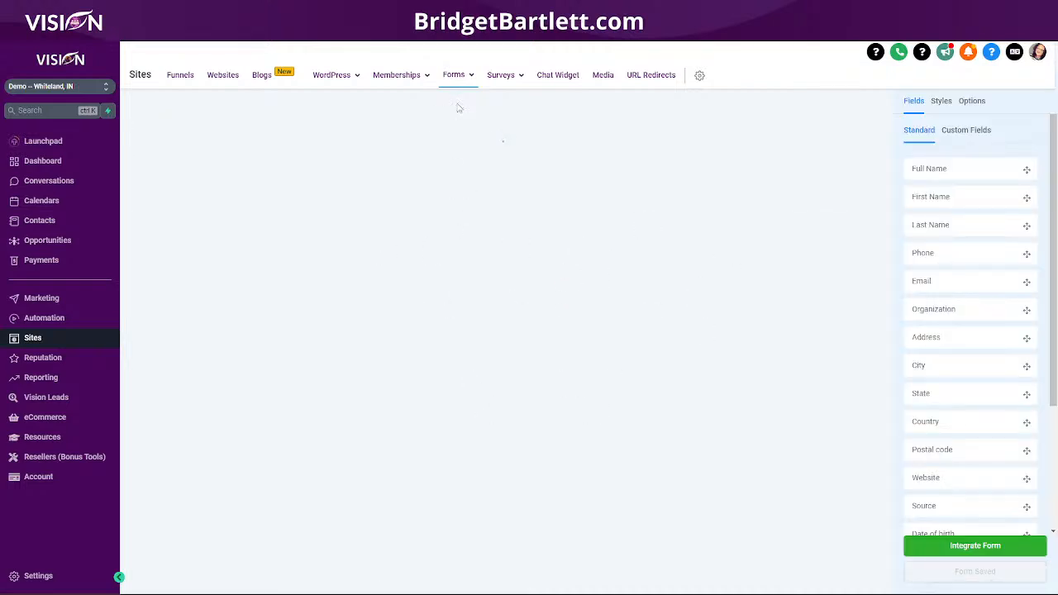
- Return to the 3-Core Funnels folder and close the popup form
left_click(178, 79)
left_click(328, 166)
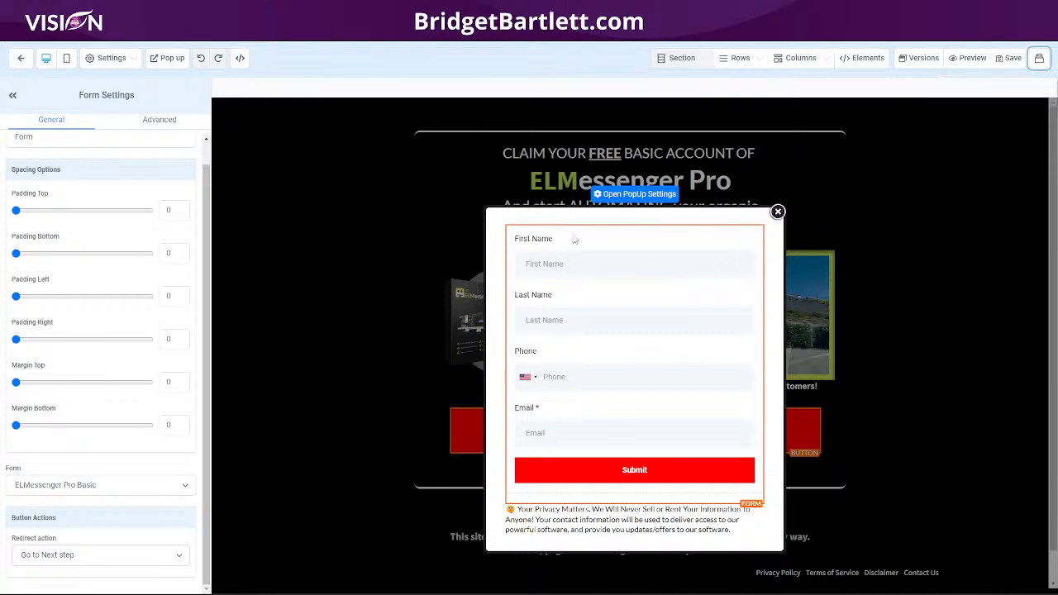
left_click(777, 212)
- Scroll through the 'WAIT! UPGRADE TO PREMIUM' upgrade page to review its offer and decline link
scroll(661, 542, "down", 1)
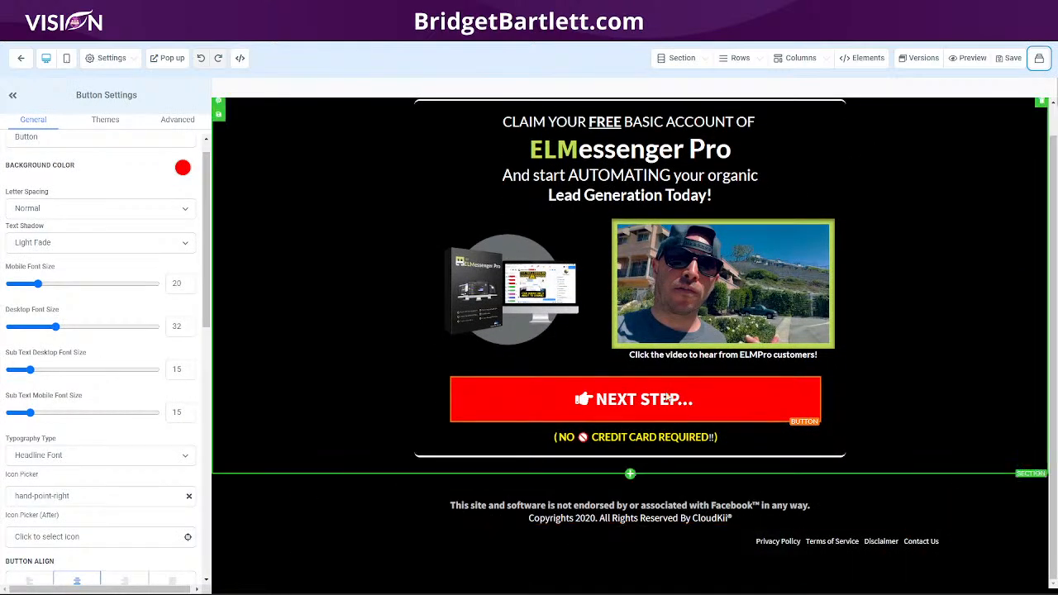
scroll(924, 400, "up", 1)
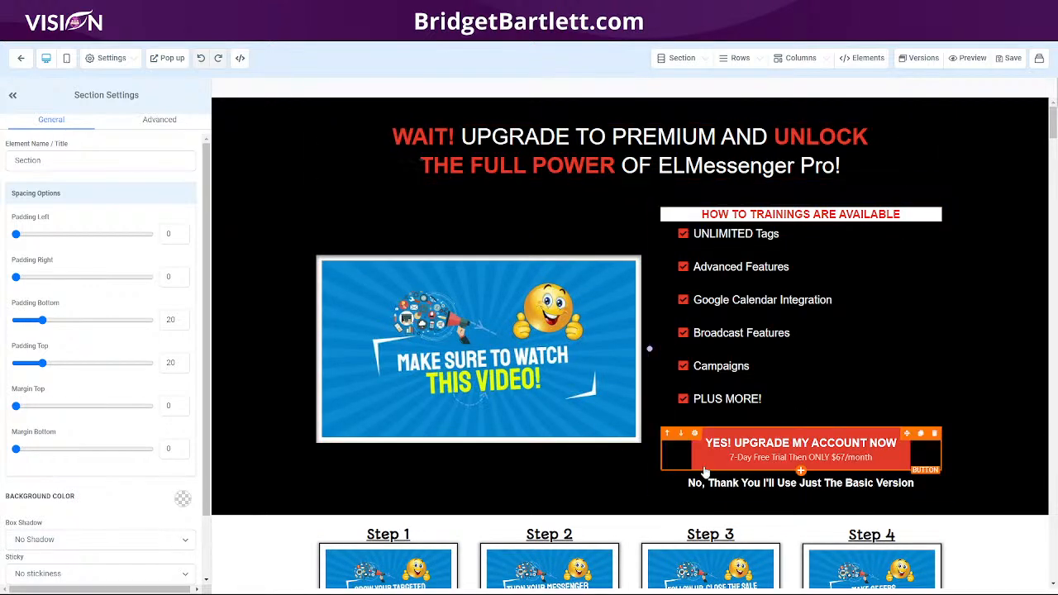
left_click(748, 453)
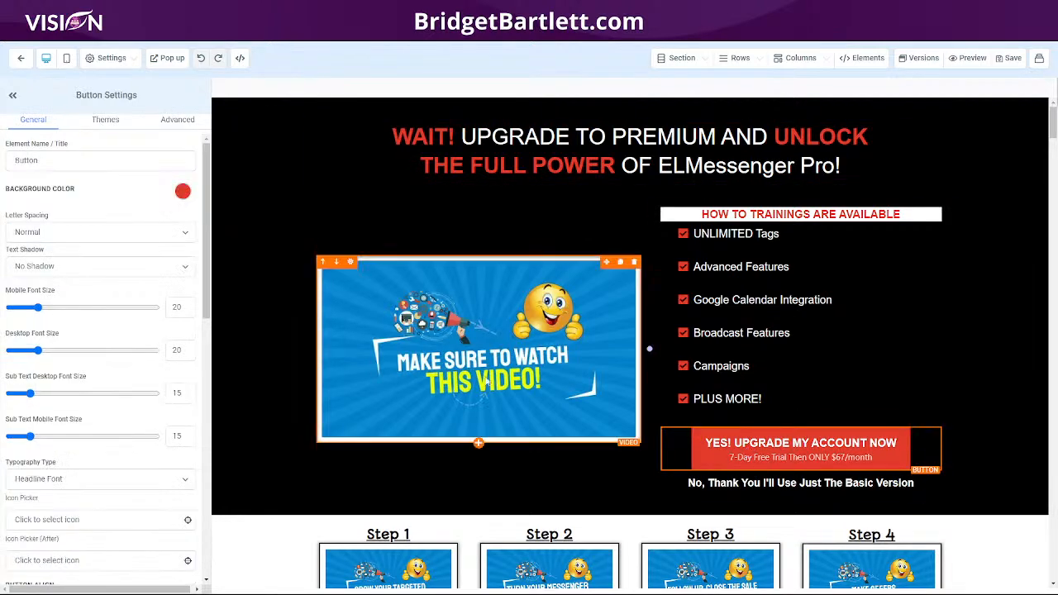
scroll(480, 347, "down", 1)
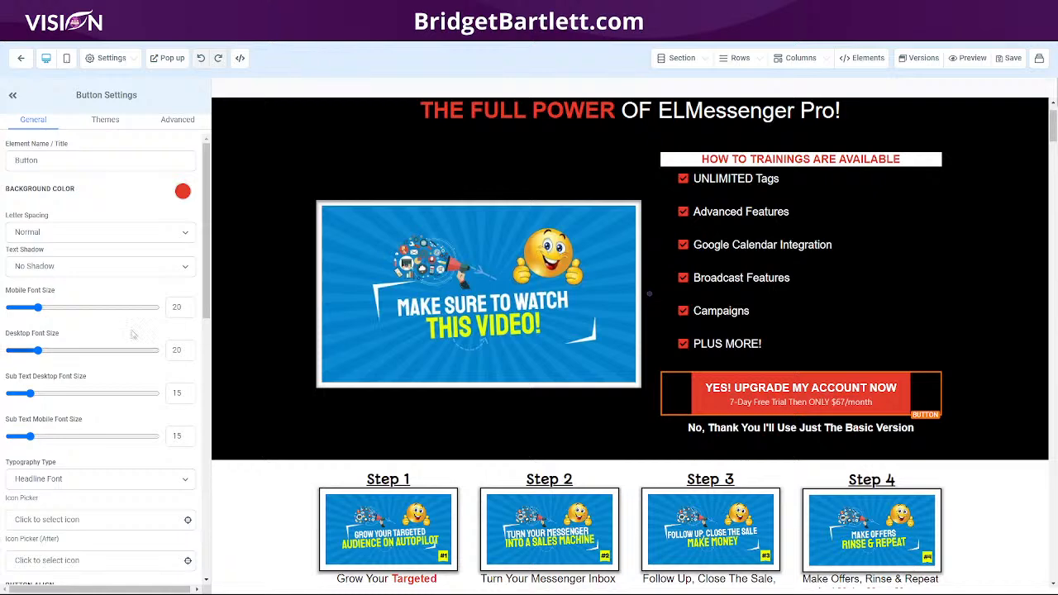
left_click(170, 60)
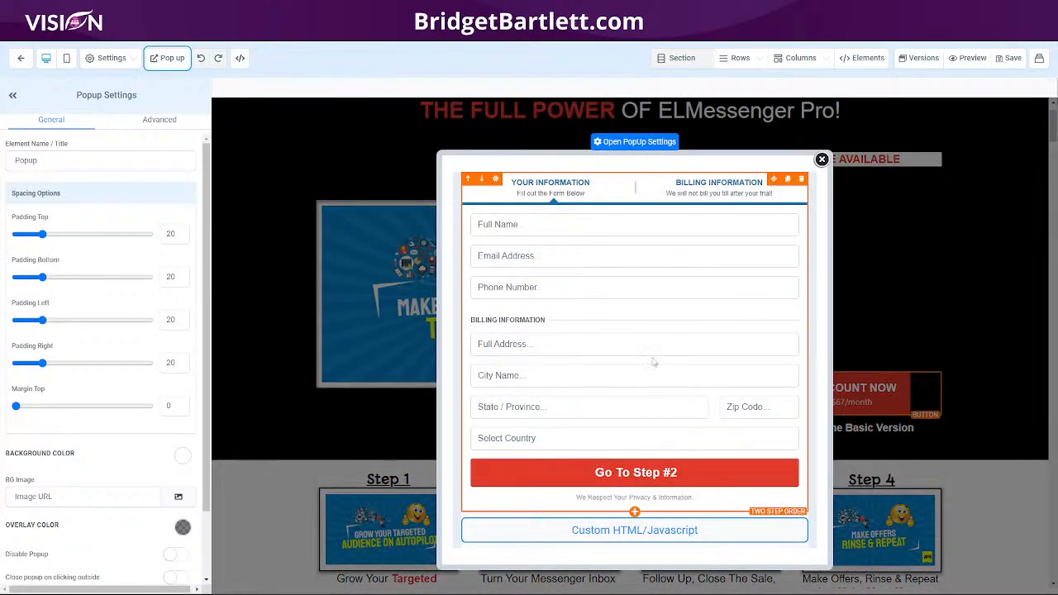
left_click(634, 325)
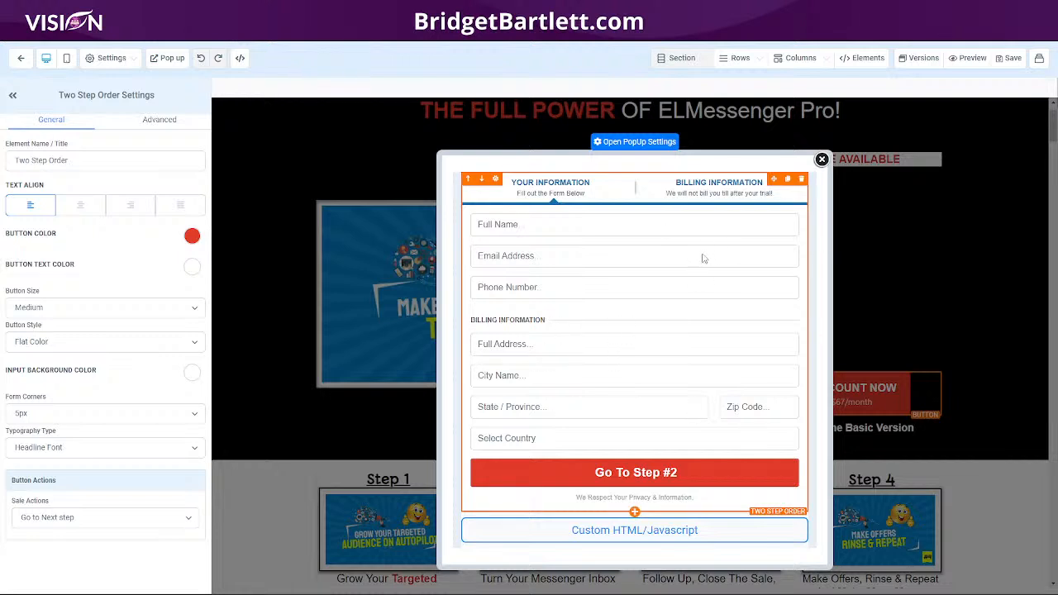
left_click(822, 160)
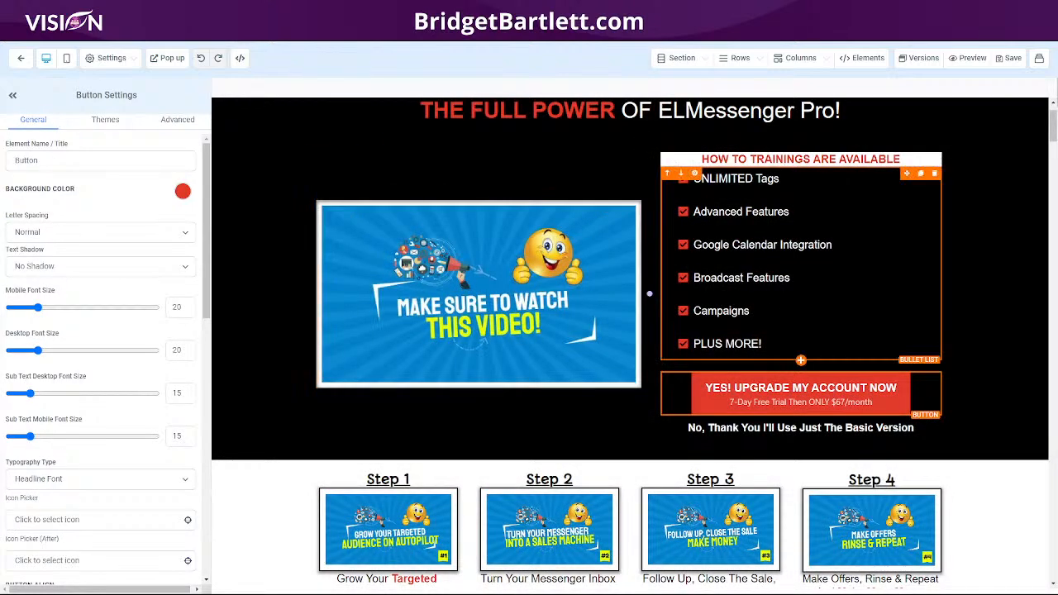
- Follow the 'No, Thank You' line's existing link to inspect the old cloudki.io thank-you page
left_click(711, 431)
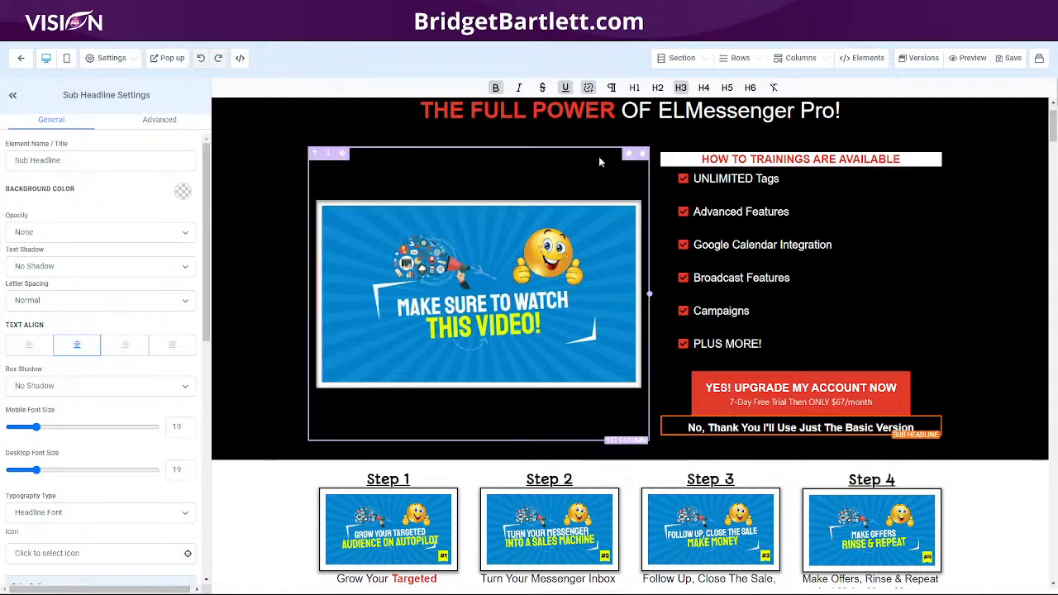
left_click(588, 88)
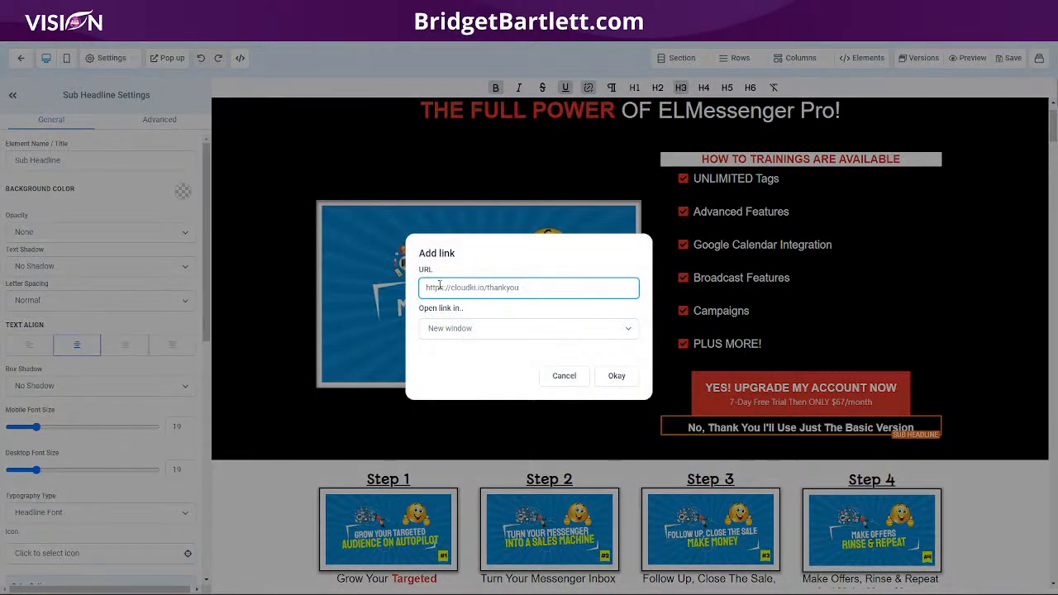
left_click_drag(533, 289, 429, 290)
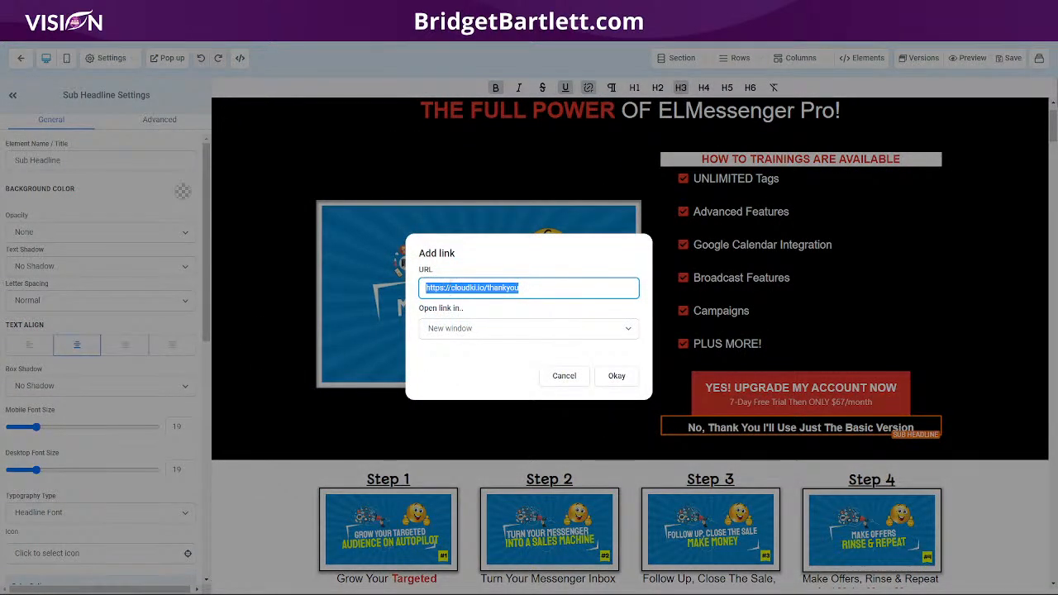
right_click(448, 287)
left_click(495, 387)
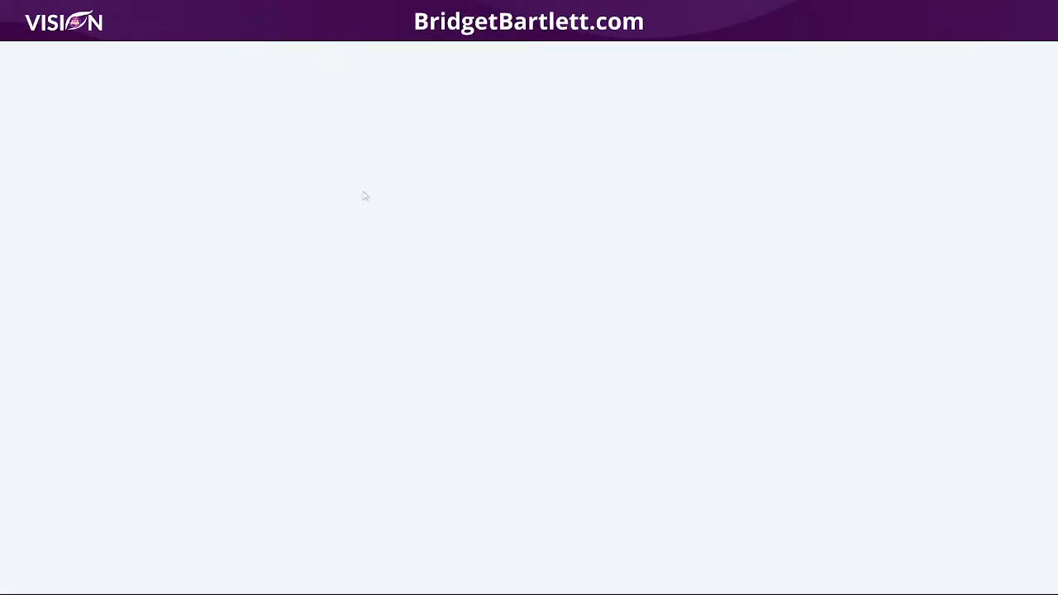
scroll(824, 459, "down", 4)
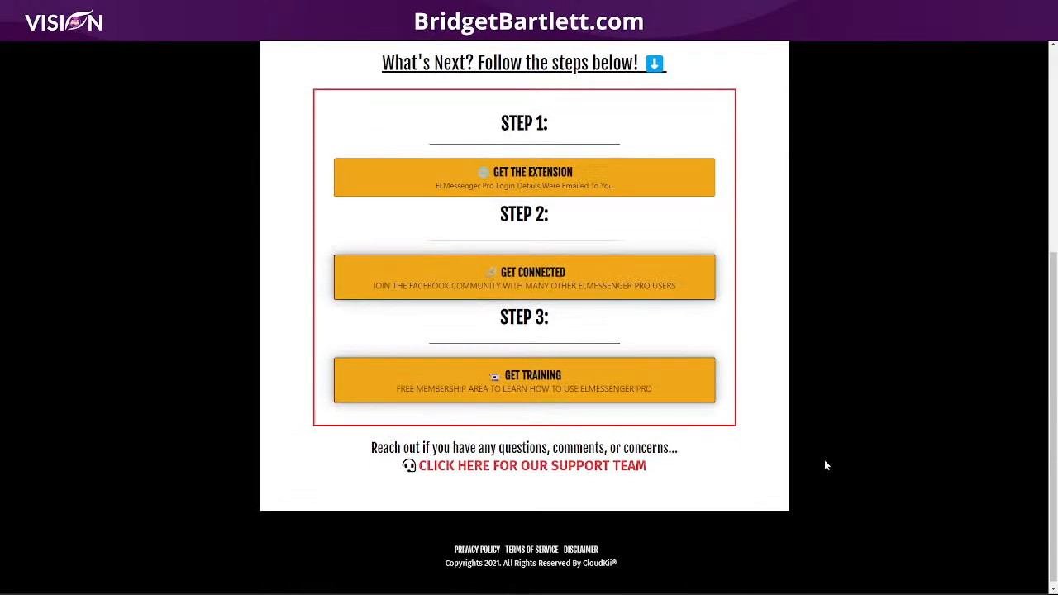
scroll(817, 444, "up", 2)
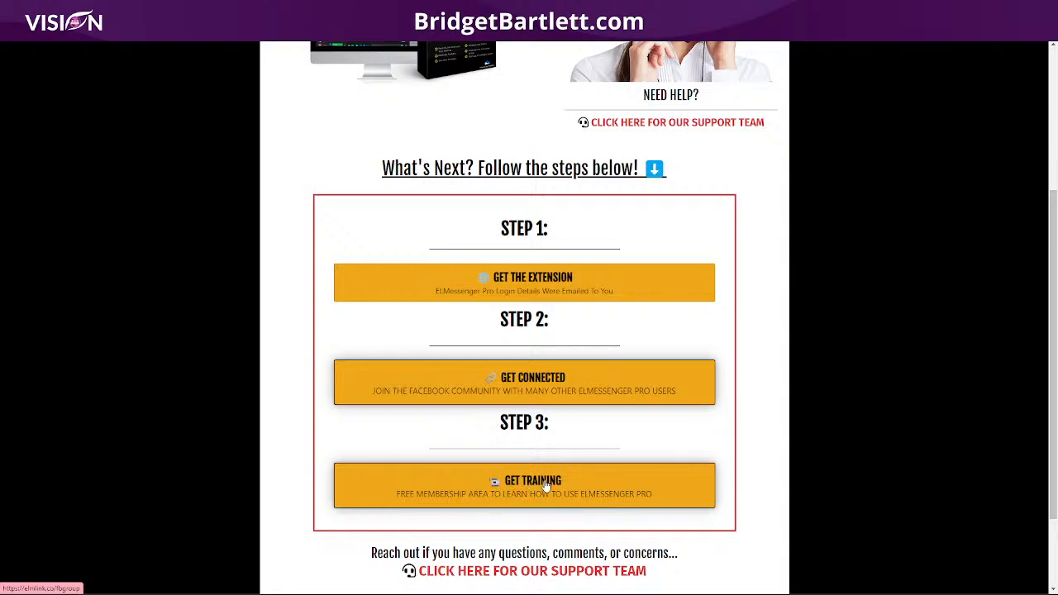
scroll(545, 484, "down", 1)
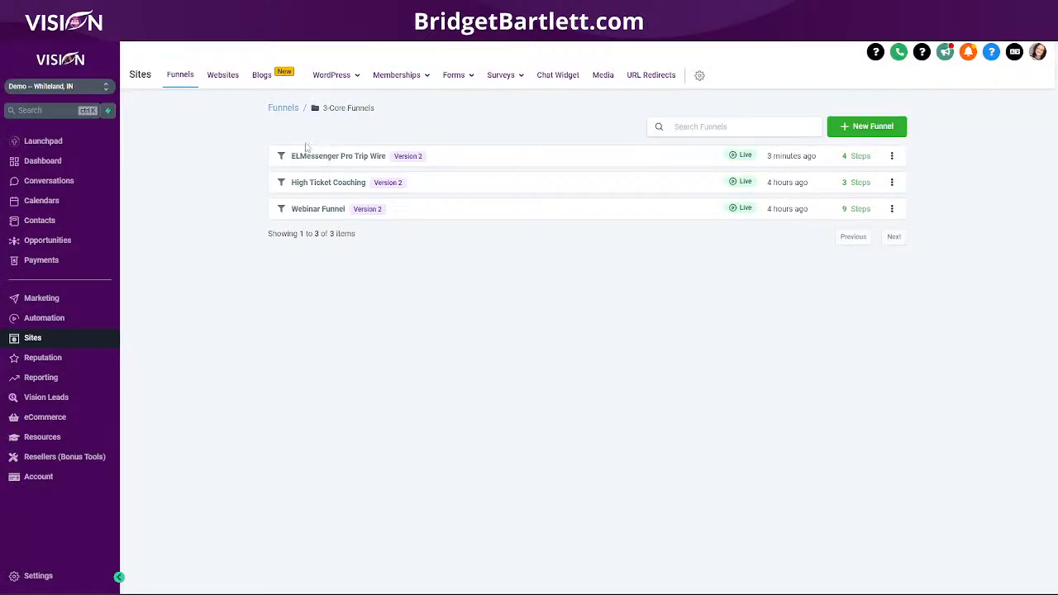
left_click(330, 162)
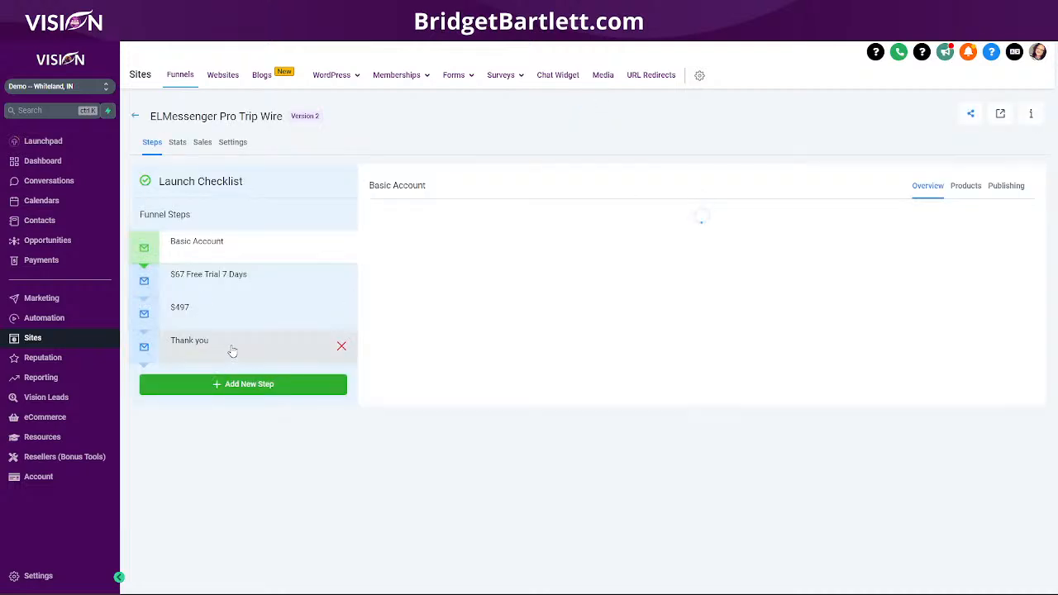
left_click(231, 352)
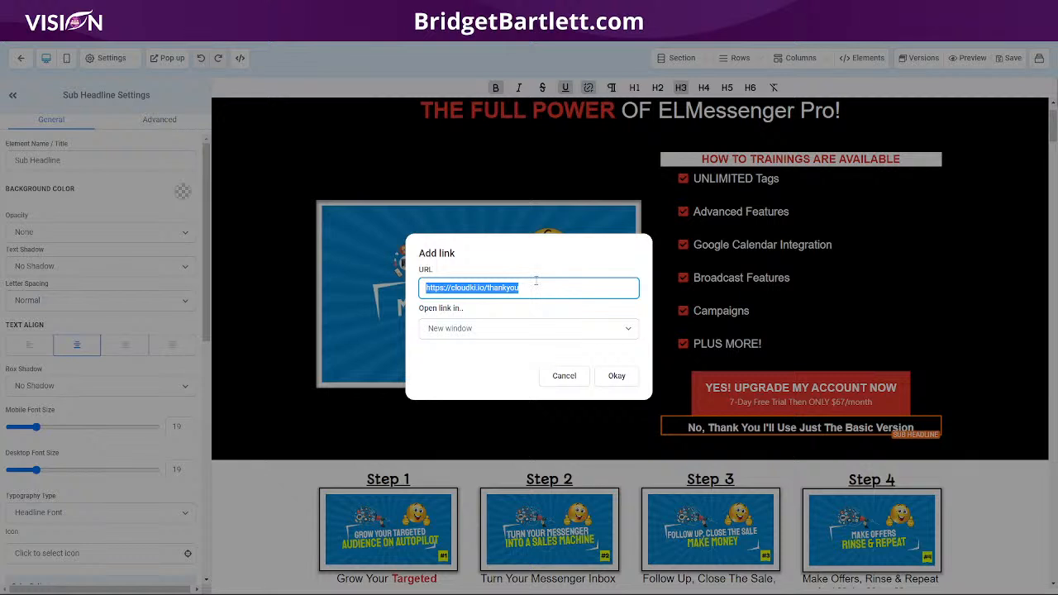
key("ctrl+v")
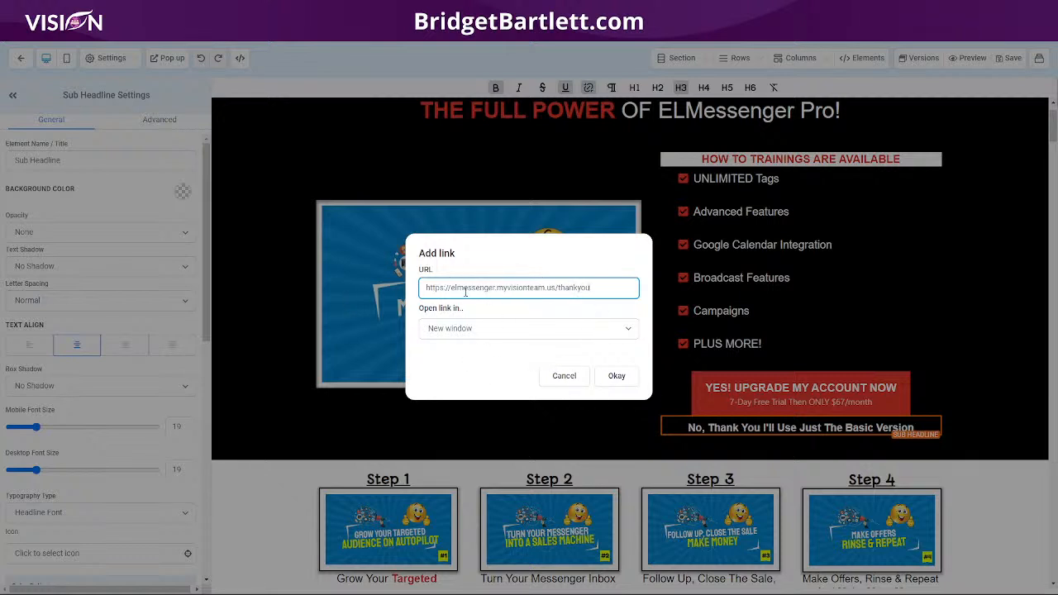
left_click(617, 377)
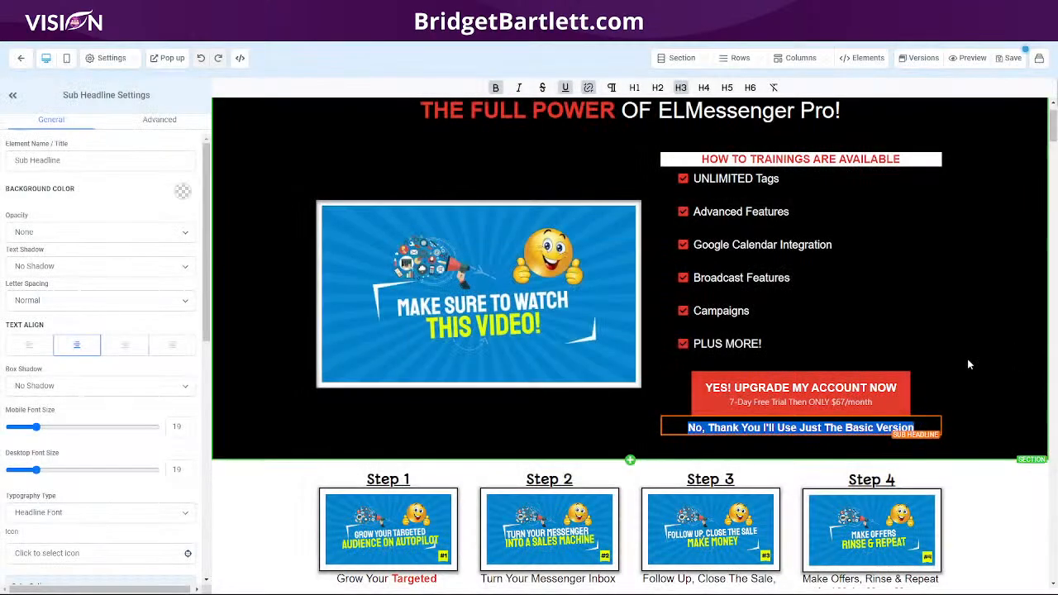
left_click(965, 301)
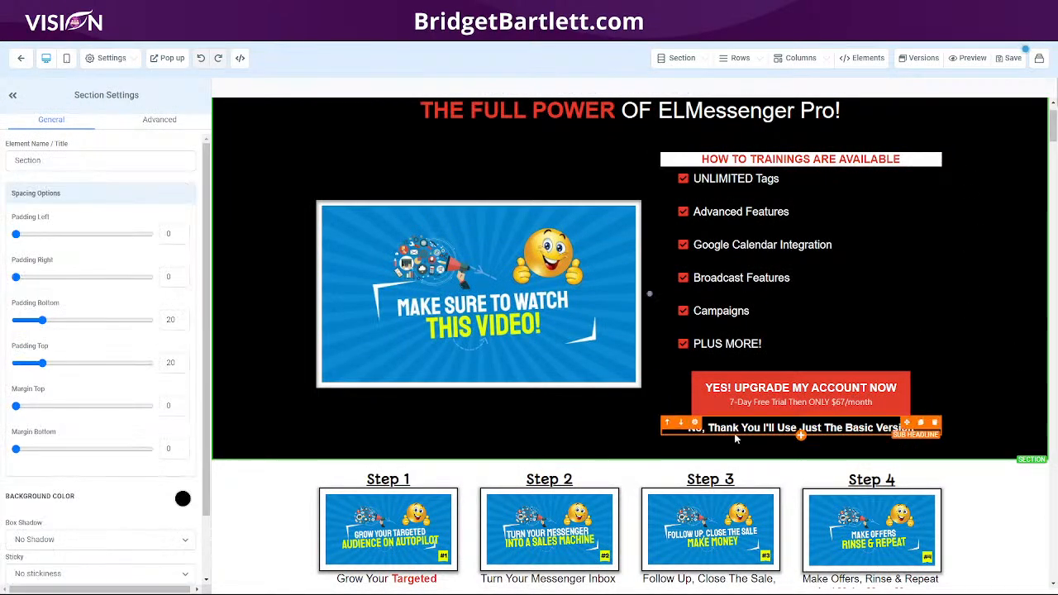
left_click(1009, 58)
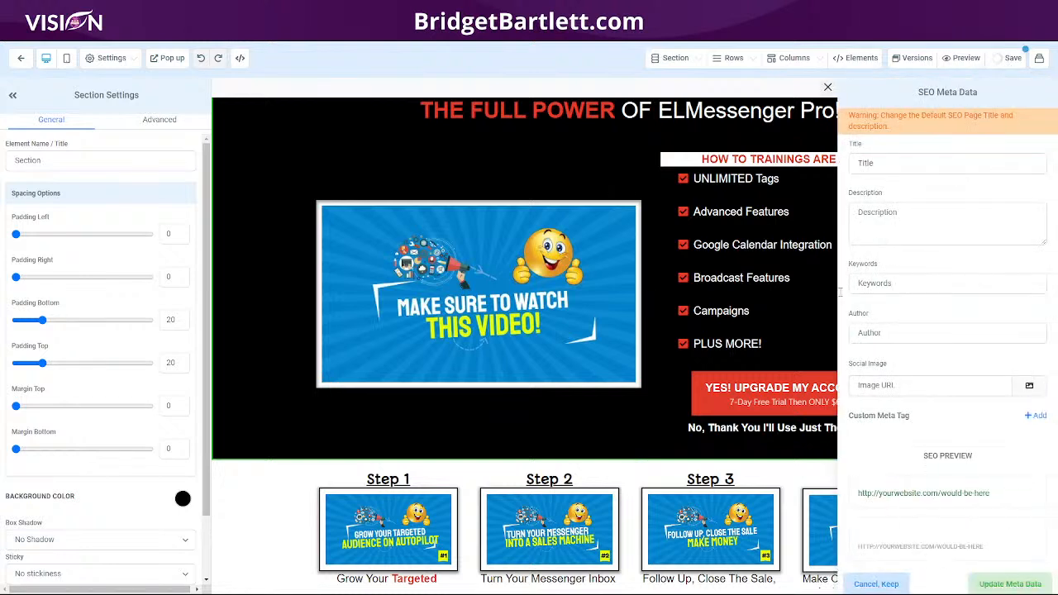
- Close the SEO Meta Data panel and switch to the $497 annual-subscription page
left_click(828, 88)
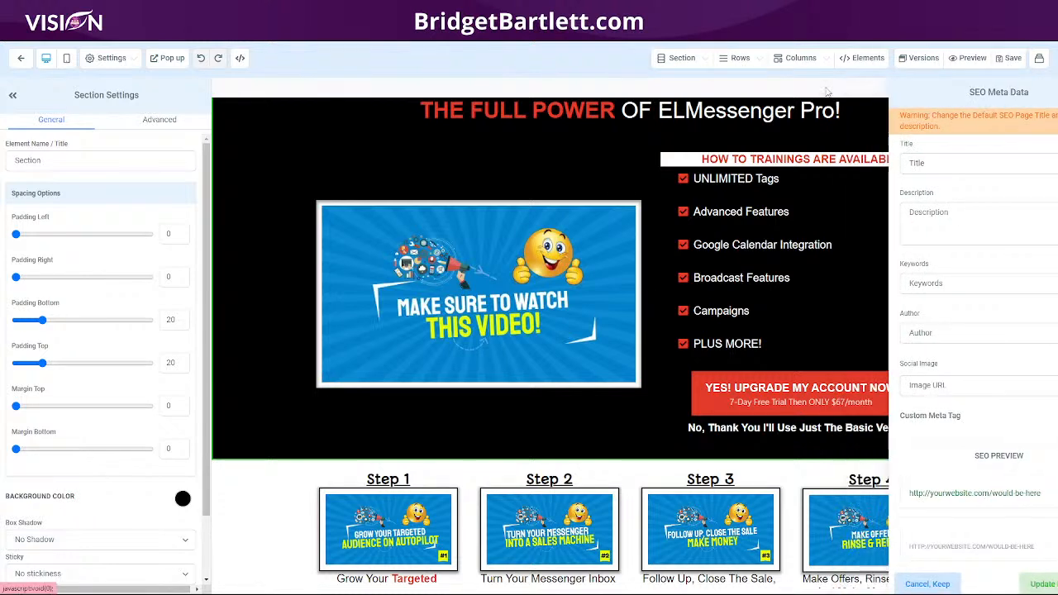
left_click(1041, 57)
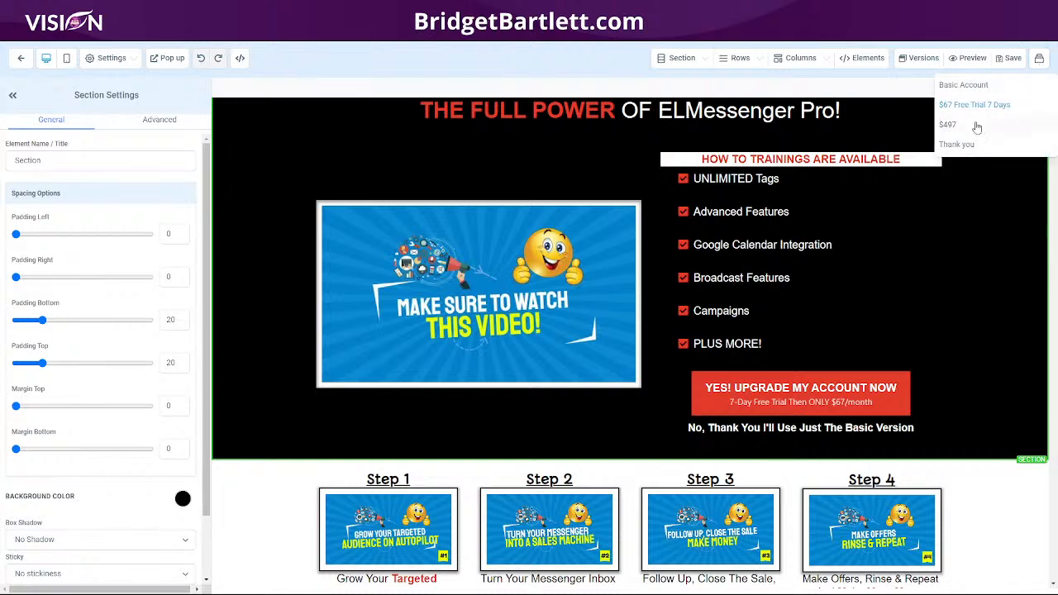
left_click(952, 125)
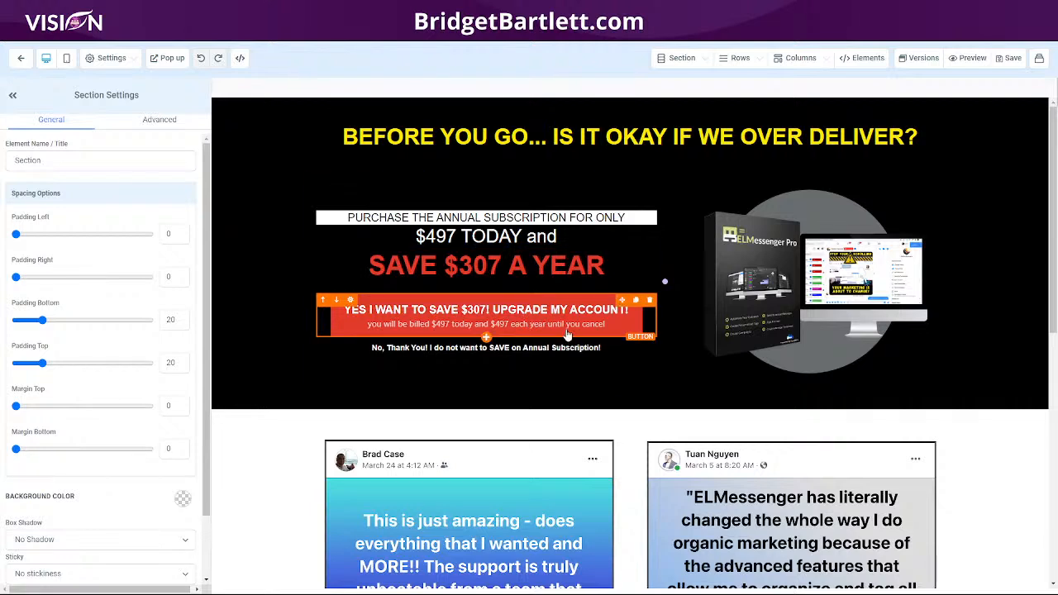
left_click(389, 351)
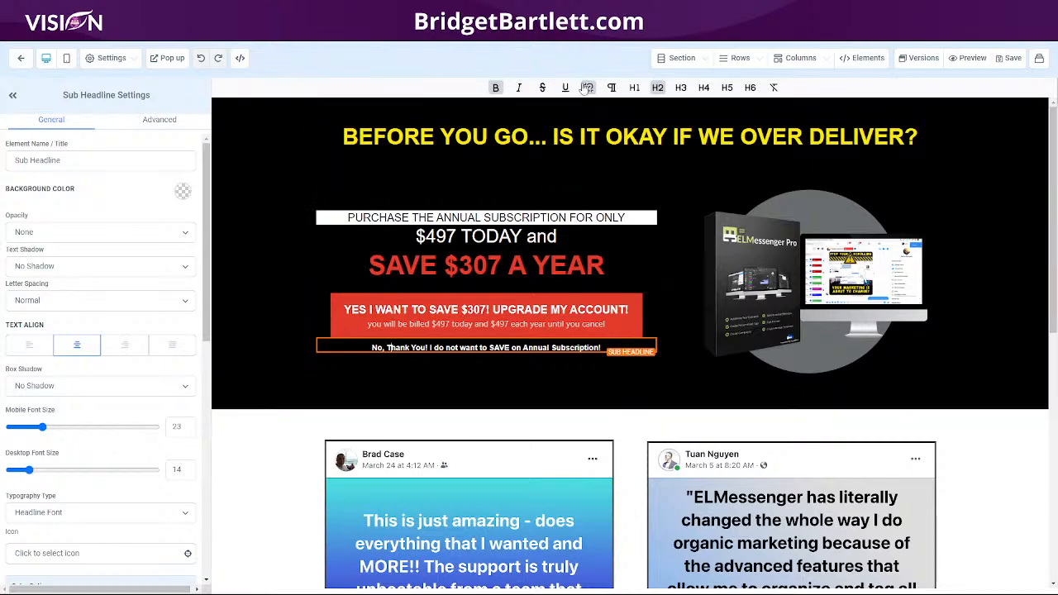
left_click(588, 89)
left_click_drag(535, 290, 422, 288)
key("ctrl+v")
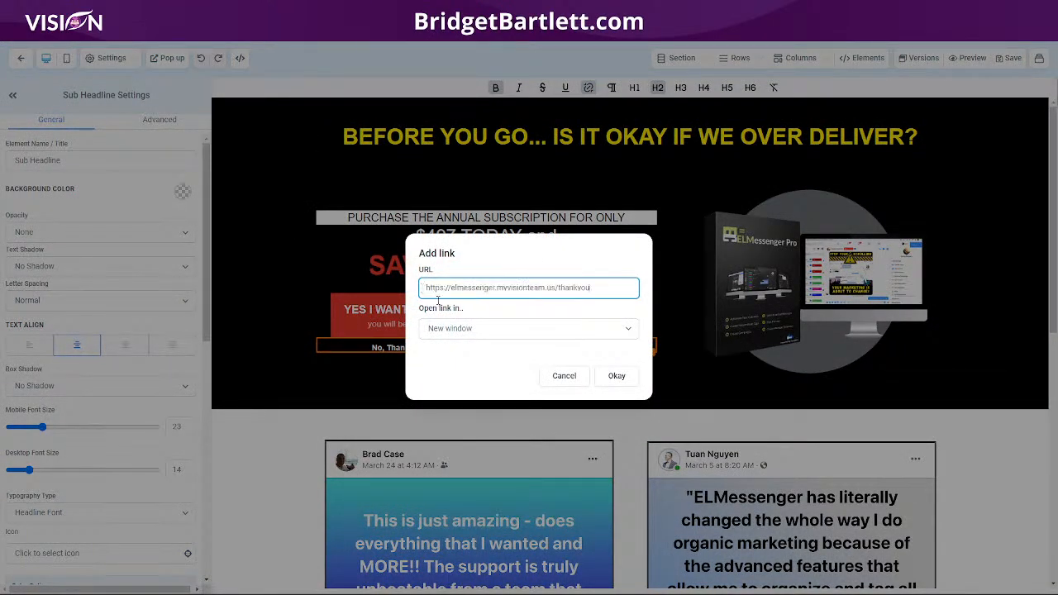
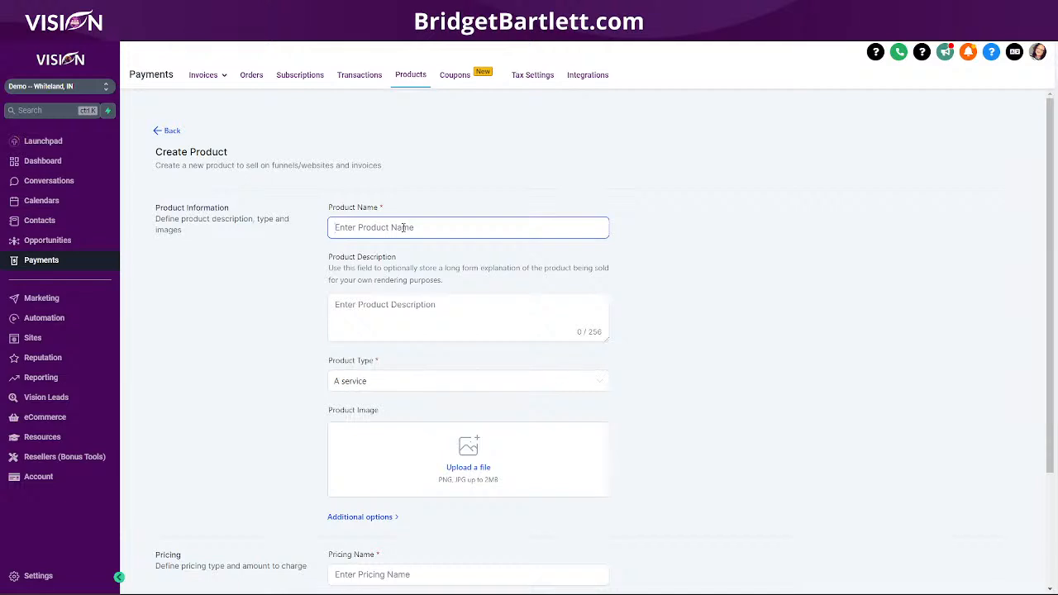
- Name the product 'ELmessenger Pro Premium' and set its type to Digital goods
type("ELmessenger pr")
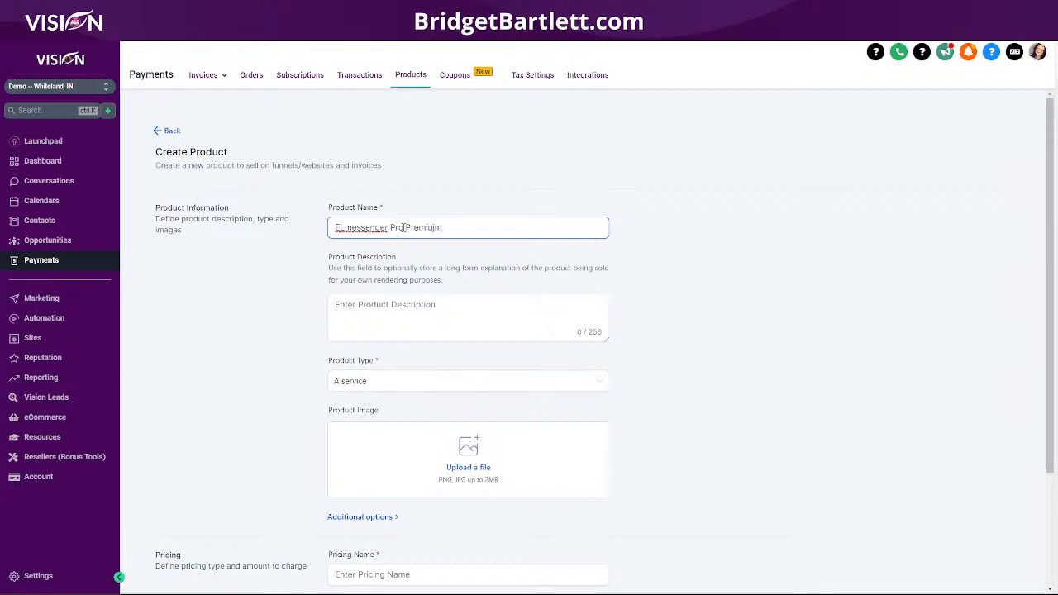
key("BackSpace")
left_click(355, 380)
left_click(359, 422)
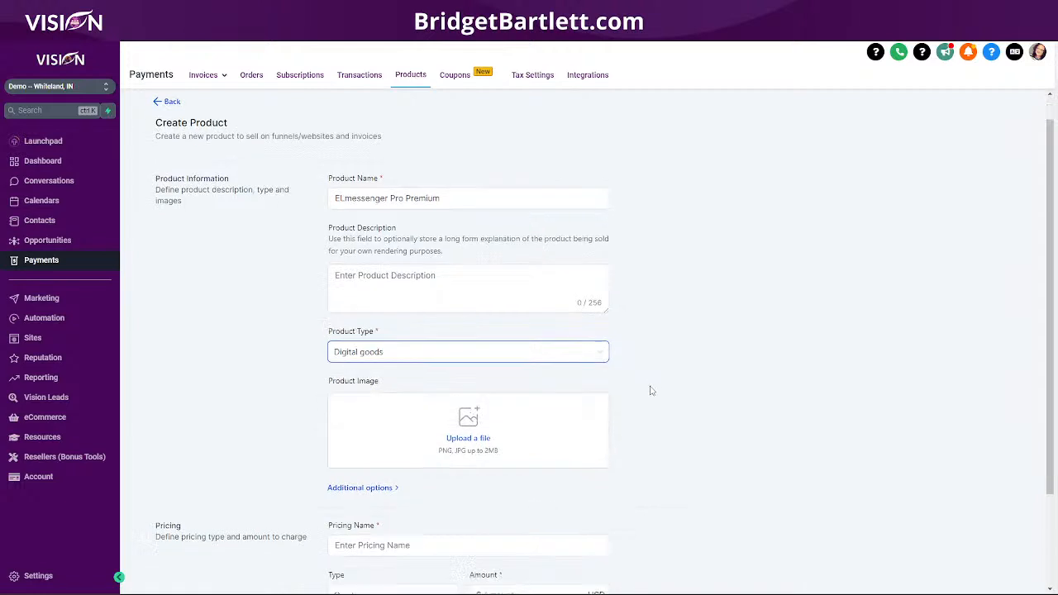
scroll(655, 390, "down", 3)
- Reuse the product name as Pricing Name and set a recurring $67 monthly price
left_click(366, 427)
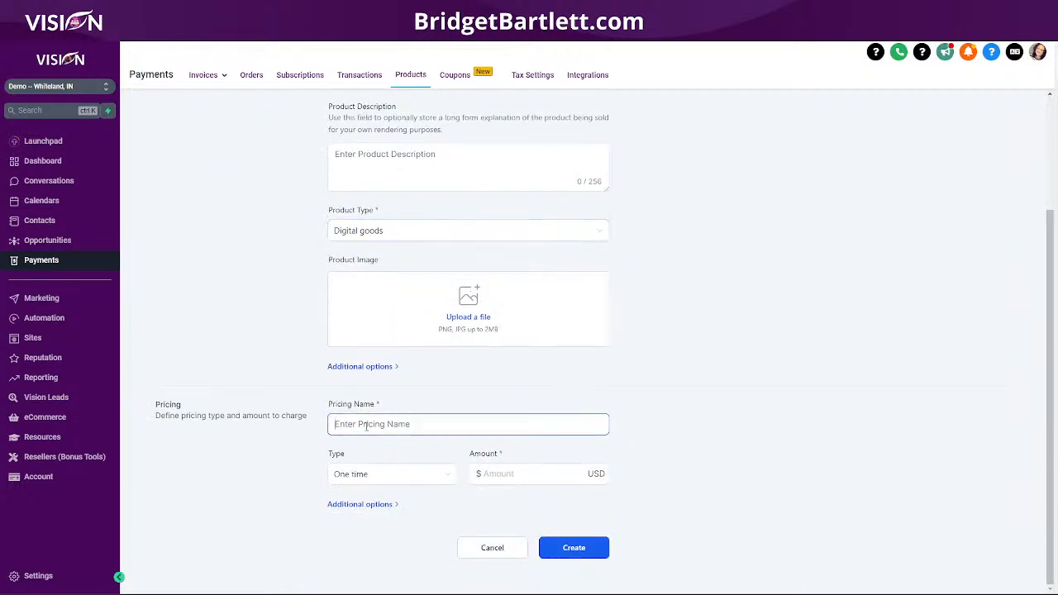
scroll(229, 220, "up", 5)
left_click_drag(484, 229, 295, 250)
key("ctrl+c")
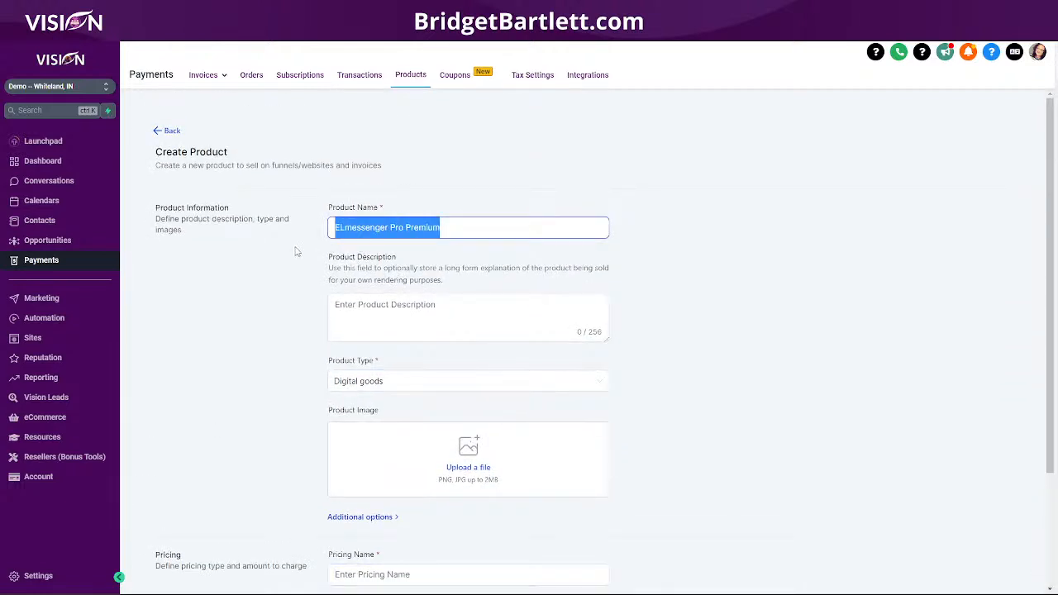
scroll(695, 385, "down", 3)
left_click(406, 425)
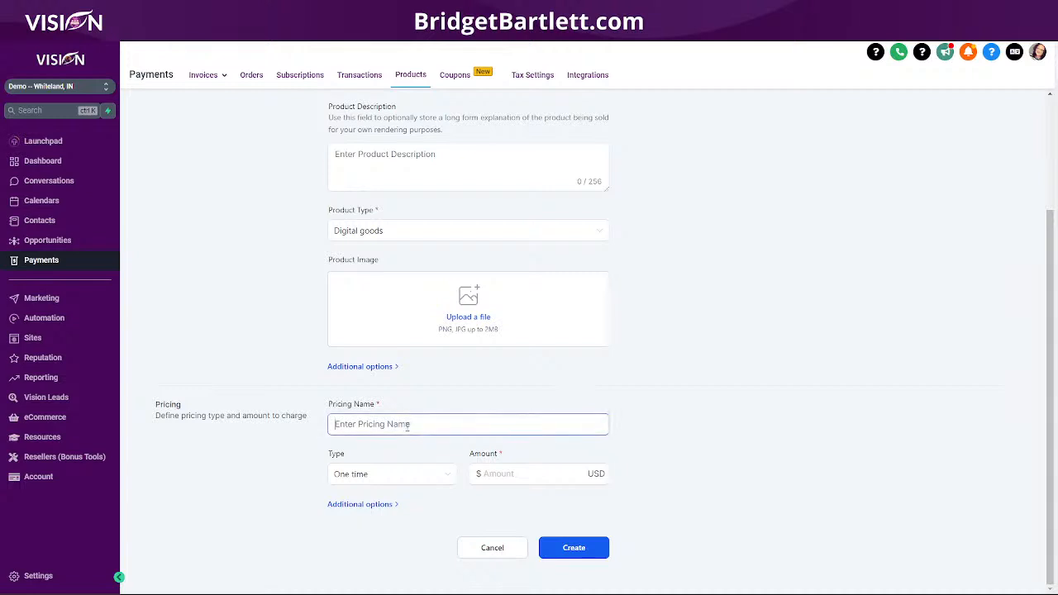
key("ctrl+v")
left_click(378, 475)
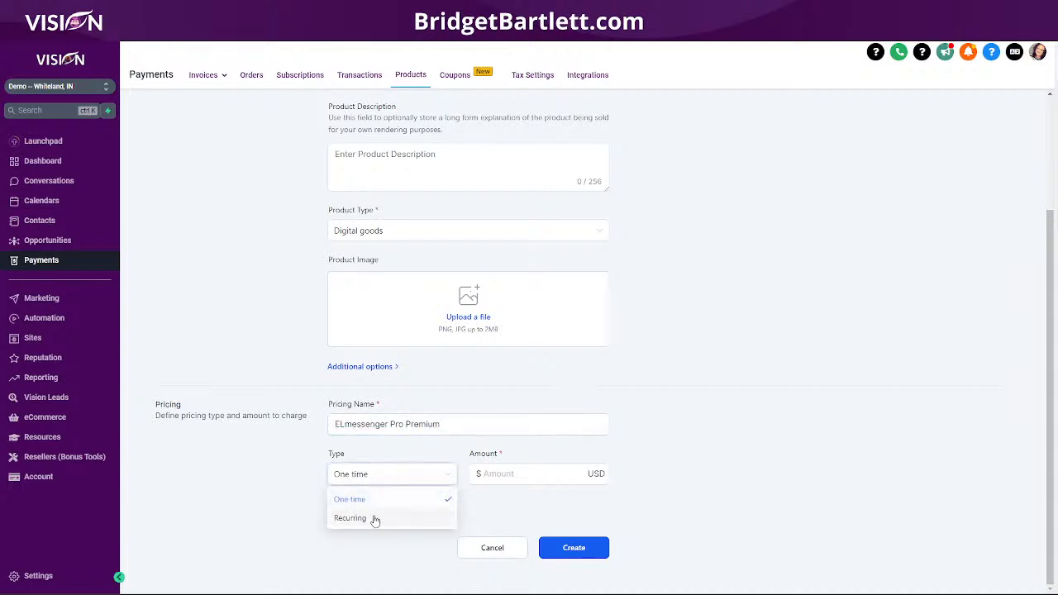
left_click(376, 519)
left_click(545, 477)
type("67")
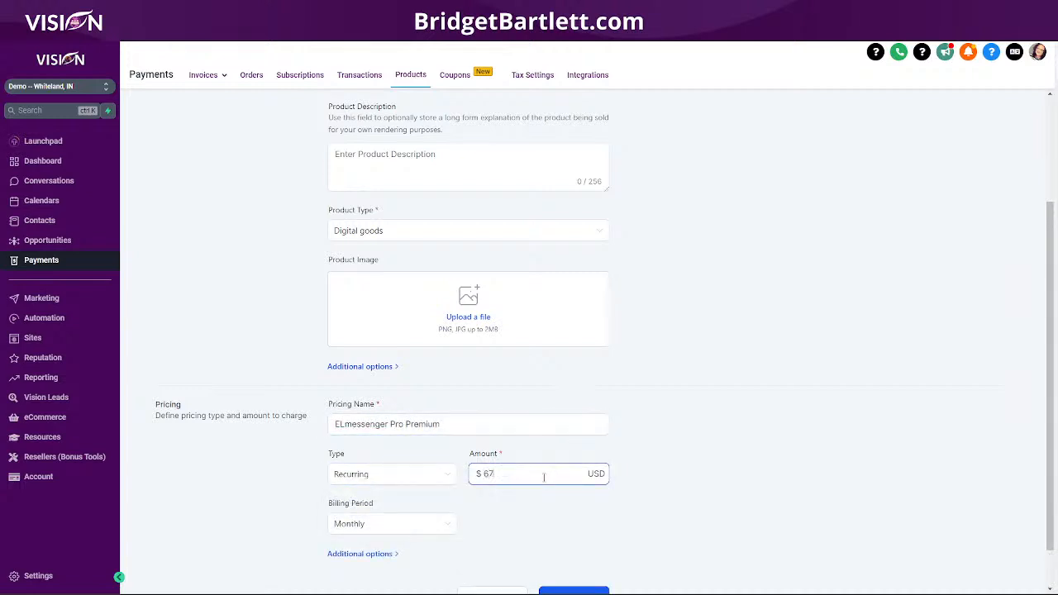
scroll(545, 471, "down", 1)
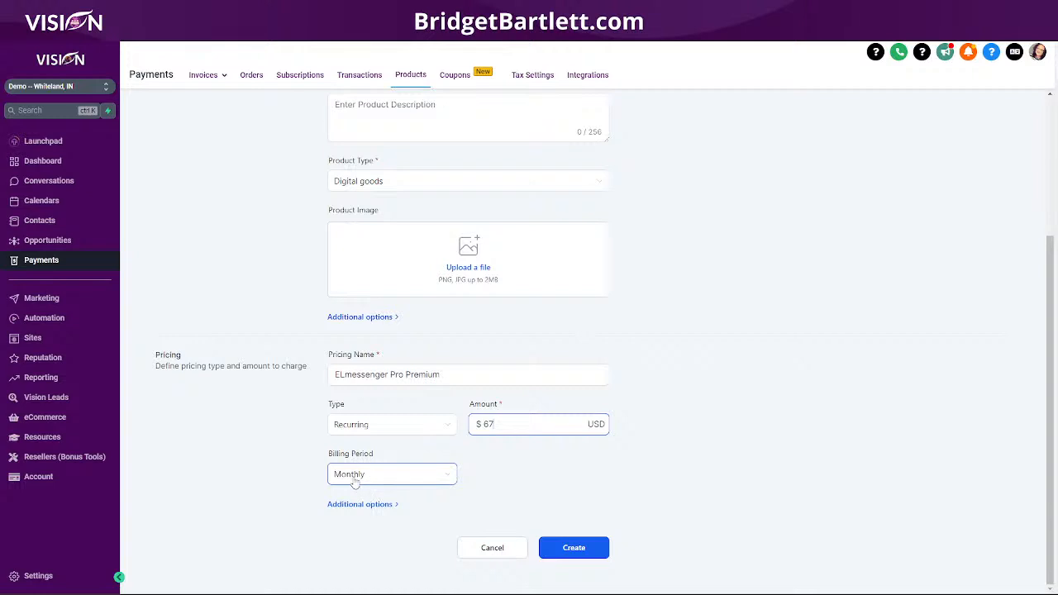
- Add a 7-day trial and create the ELmessenger Pro Premium product
left_click(358, 503)
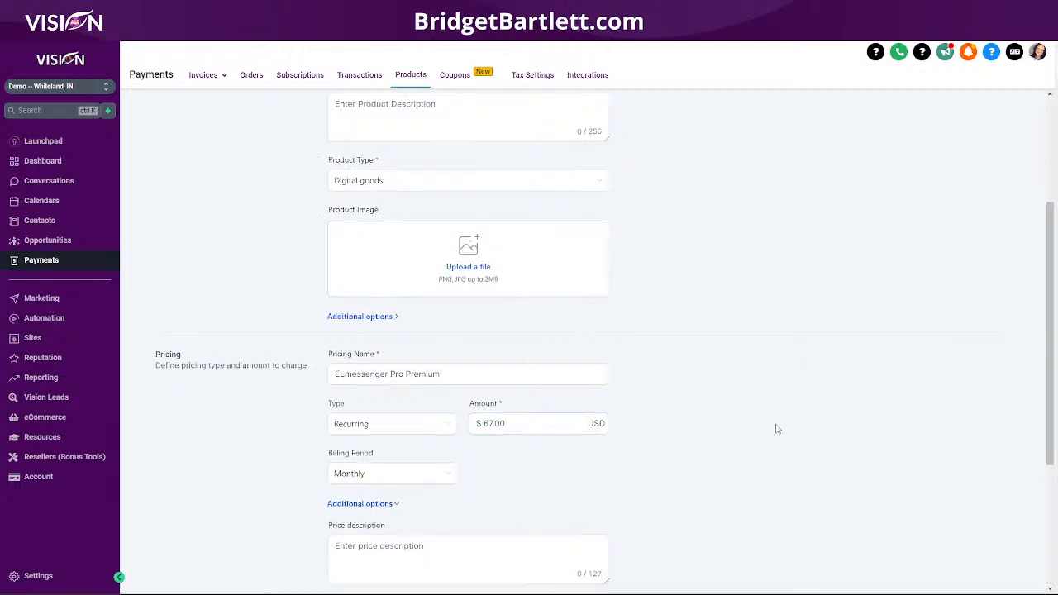
scroll(250, 295, "down", 3)
left_click(364, 391)
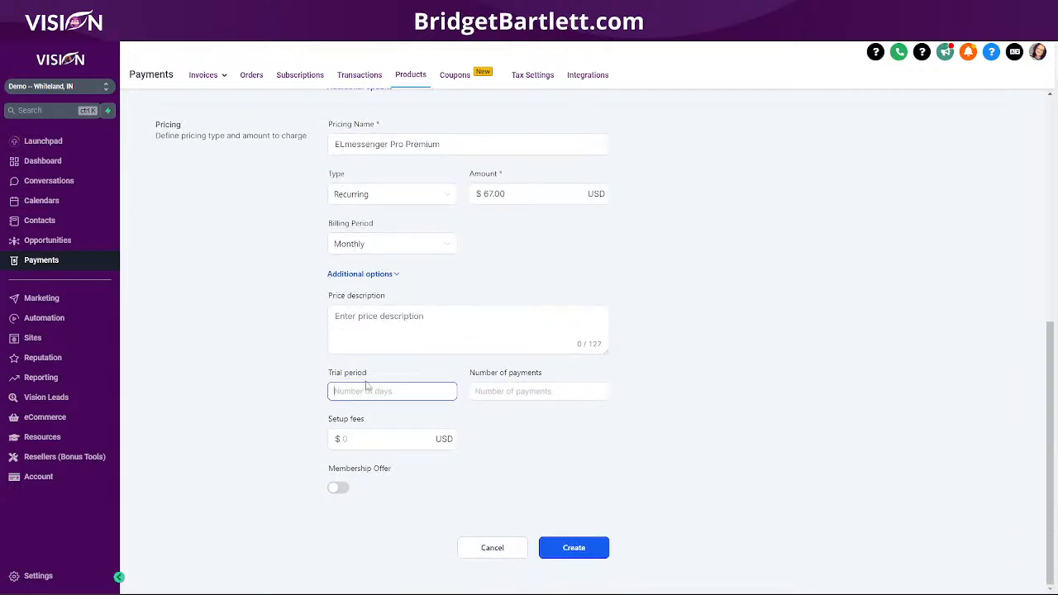
type("7")
left_click(578, 547)
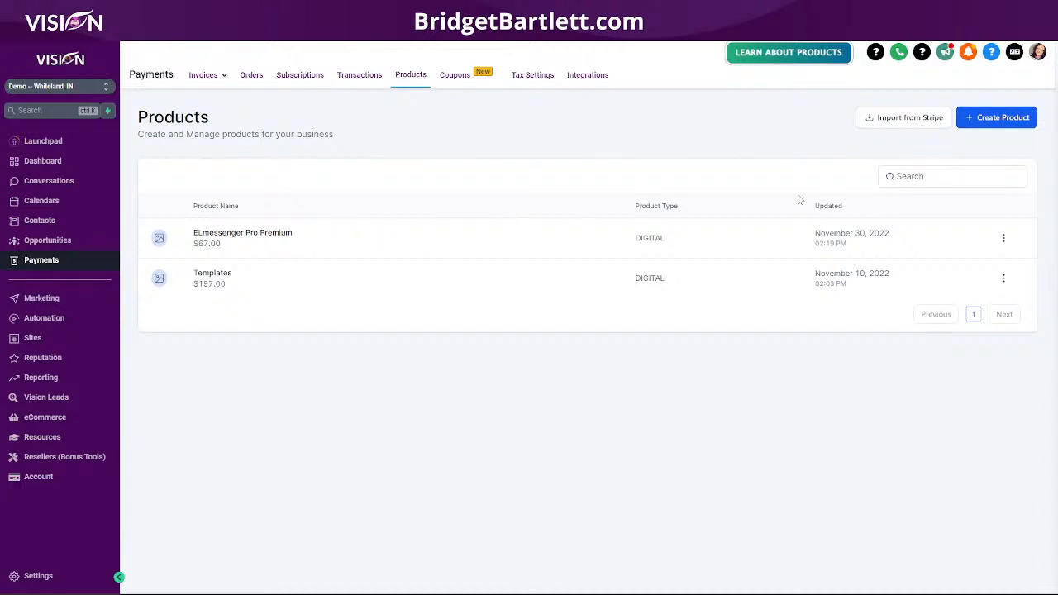
left_click(995, 117)
- Name the new product 'ELmessenger Pro Premium Annual' and make it Digital goods
left_click(386, 227)
key("ctrl+v")
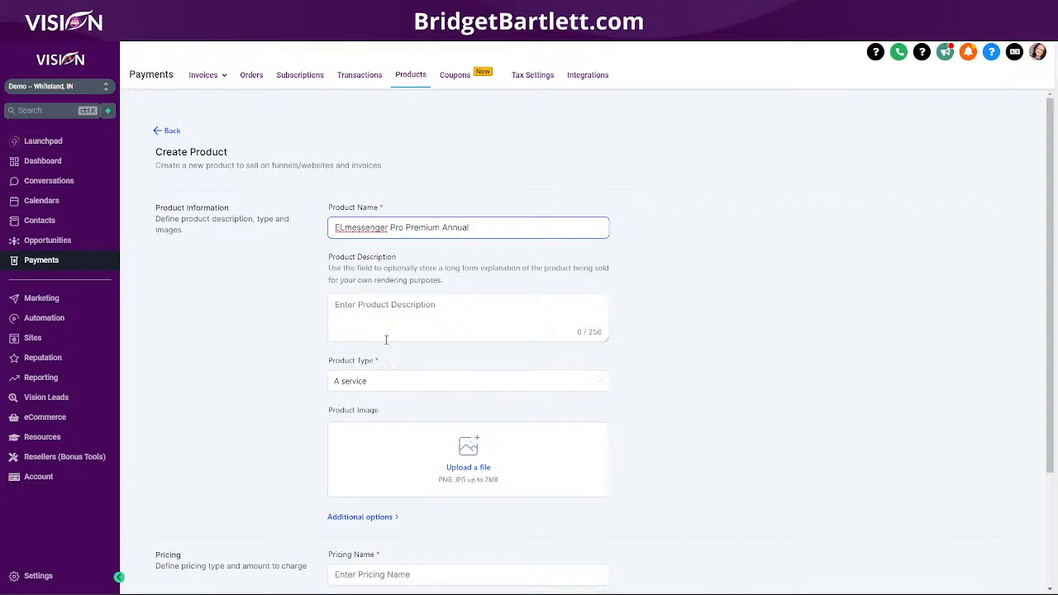
left_click(377, 381)
left_click(369, 426)
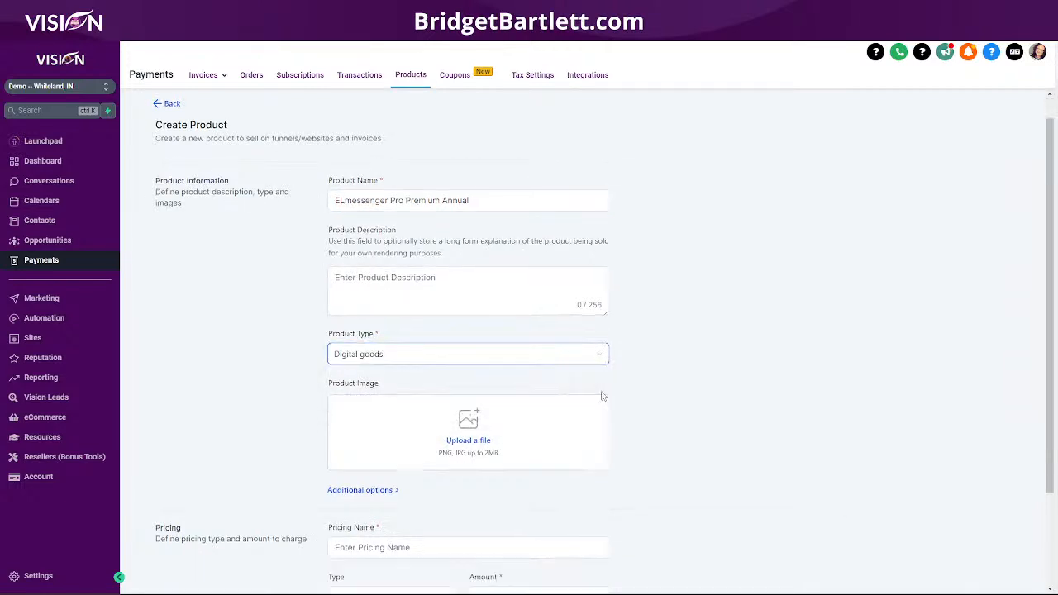
scroll(610, 398, "down", 2)
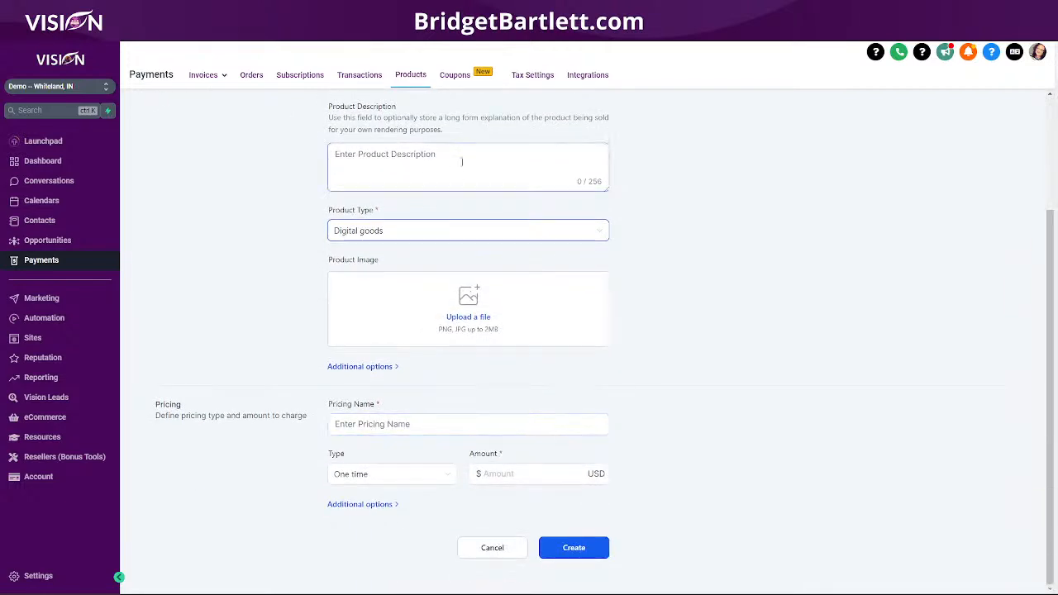
scroll(461, 166, "up", 2)
- Copy the name into Pricing Name and set a recurring $497 yearly price
left_click_drag(483, 226, 313, 241)
key("ctrl+c")
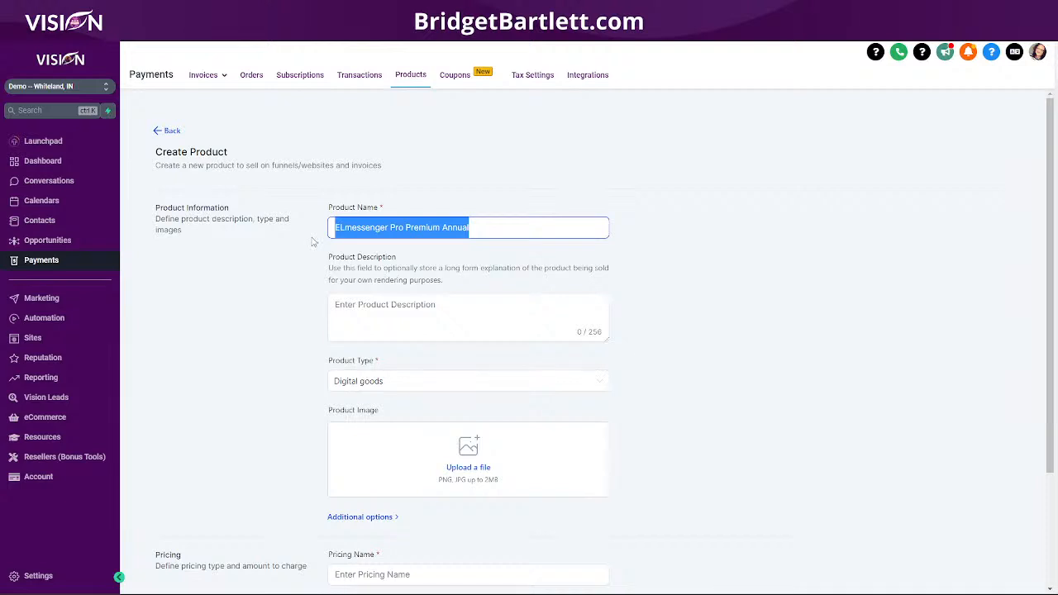
scroll(314, 242, "down", 2)
left_click(390, 423)
key("ctrl+v")
left_click(397, 476)
left_click(368, 519)
left_click(519, 473)
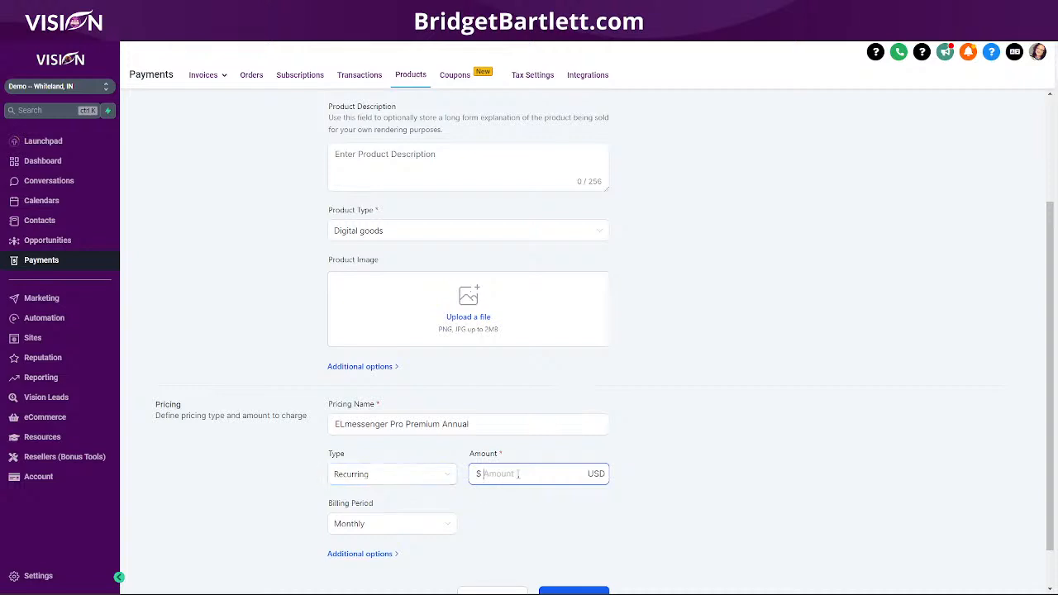
type("497")
scroll(462, 488, "down", 1)
left_click(373, 474)
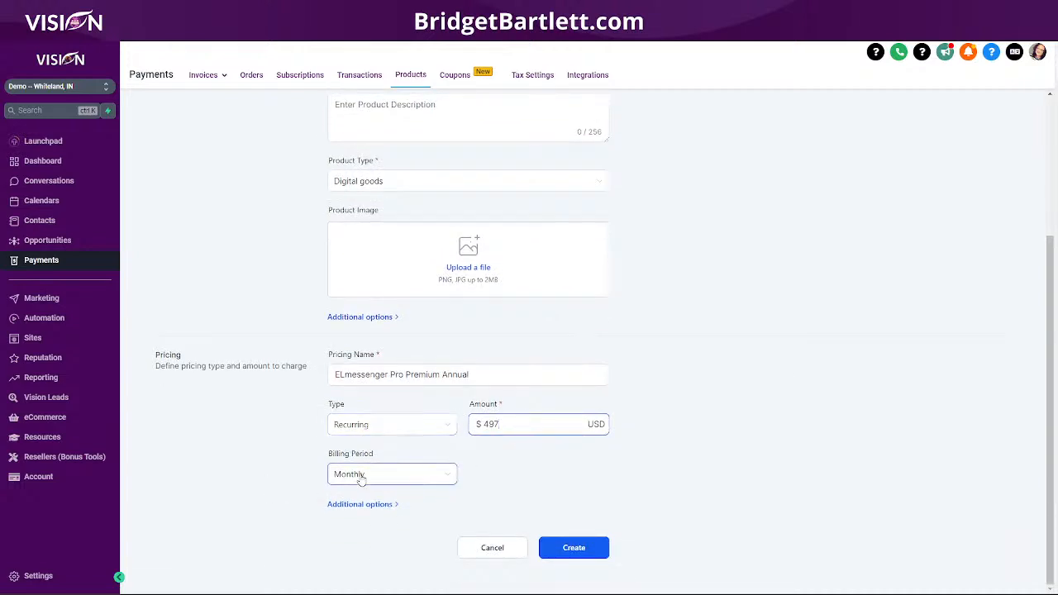
left_click(371, 557)
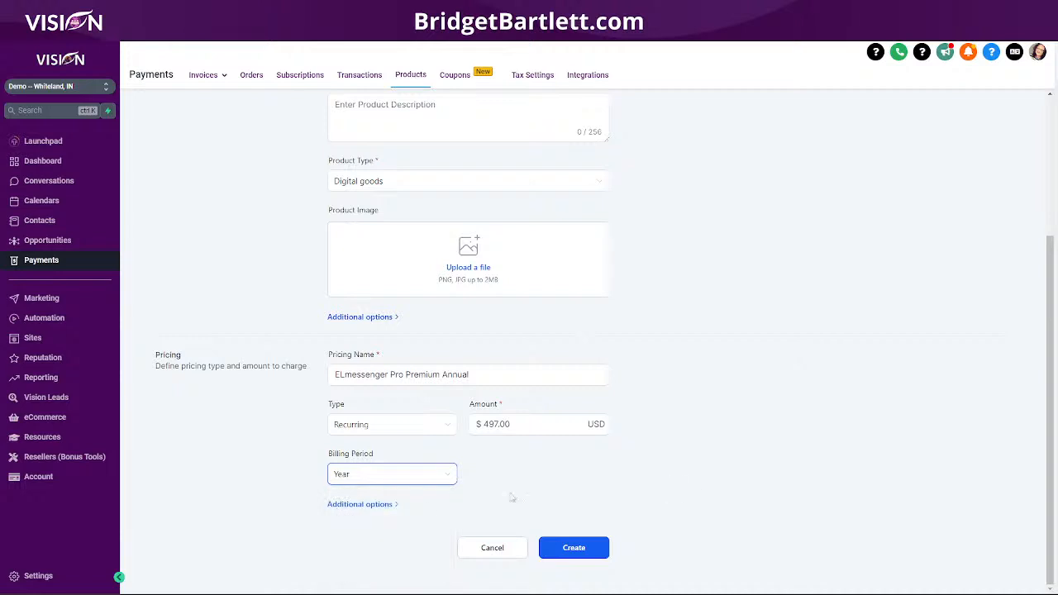
- Expand the additional pricing options and create the annual product
left_click(372, 504)
scroll(719, 472, "down", 3)
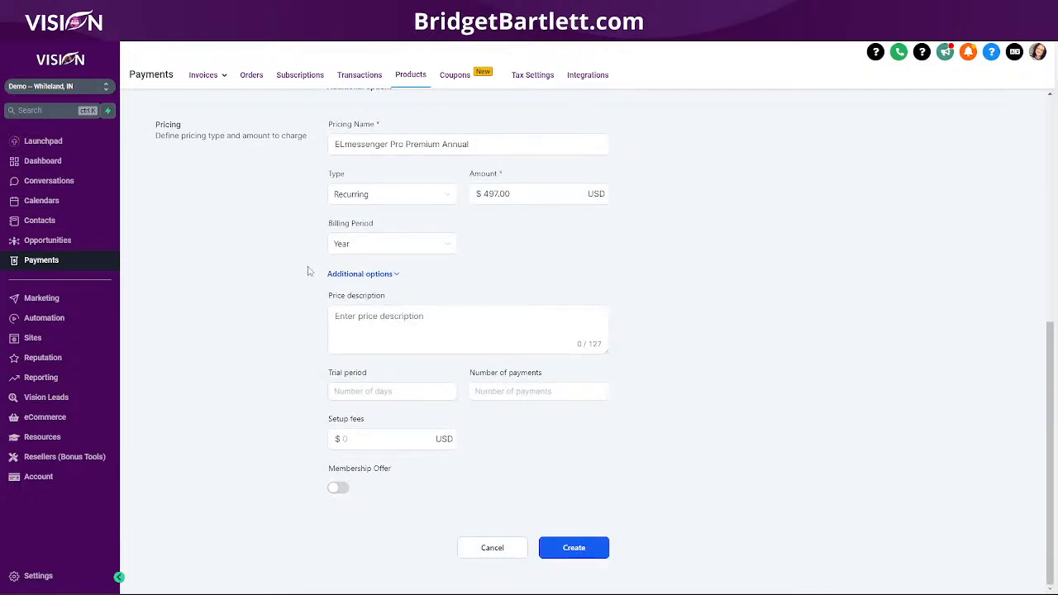
left_click(573, 548)
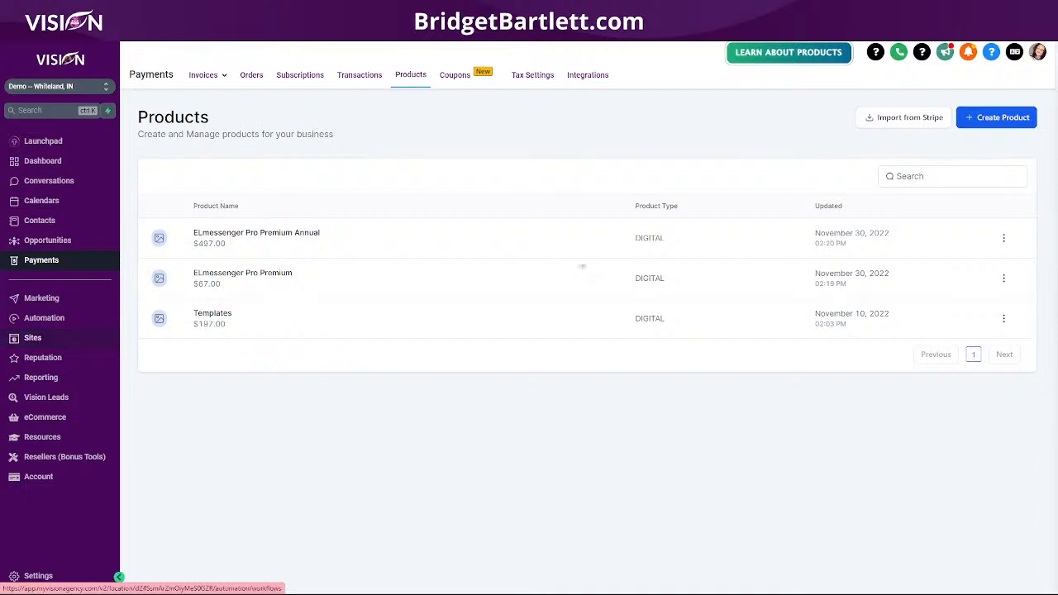
- Open the Trip Wire funnel's $67 Free Trial 7 Days step and start adding a product
left_click(36, 339)
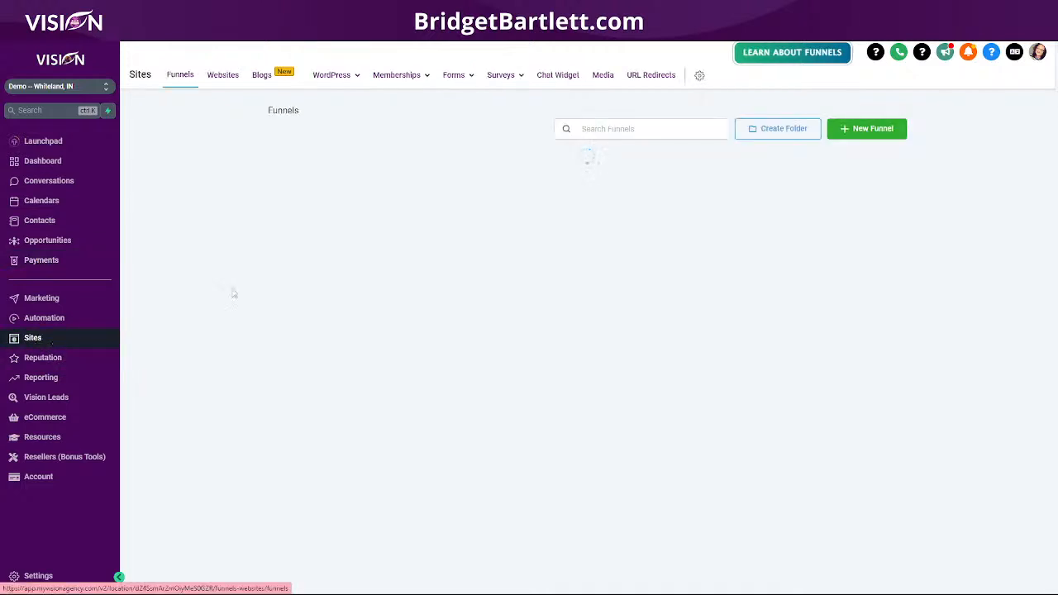
left_click(306, 161)
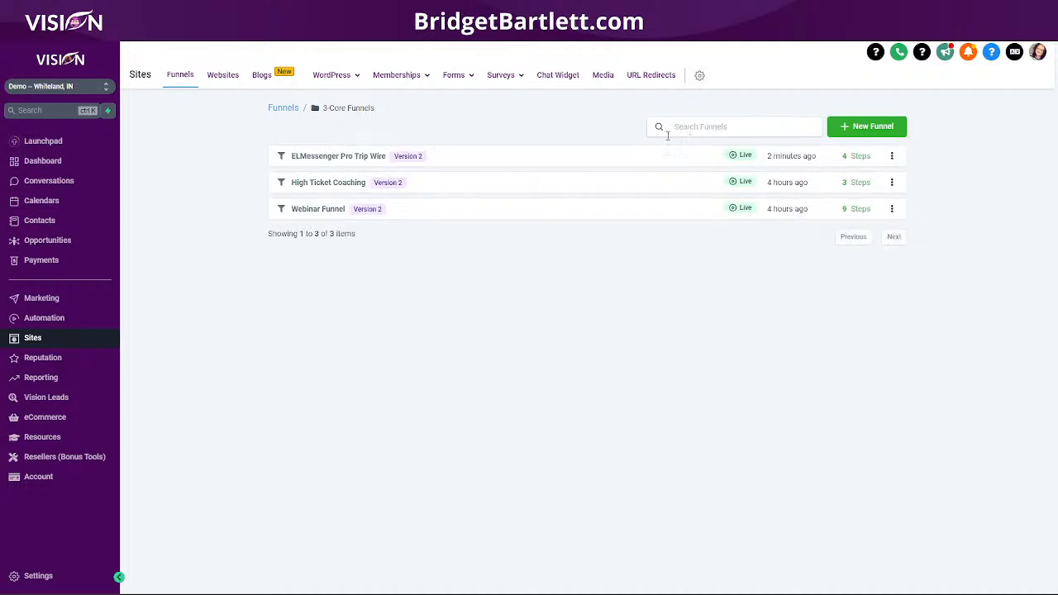
left_click(329, 161)
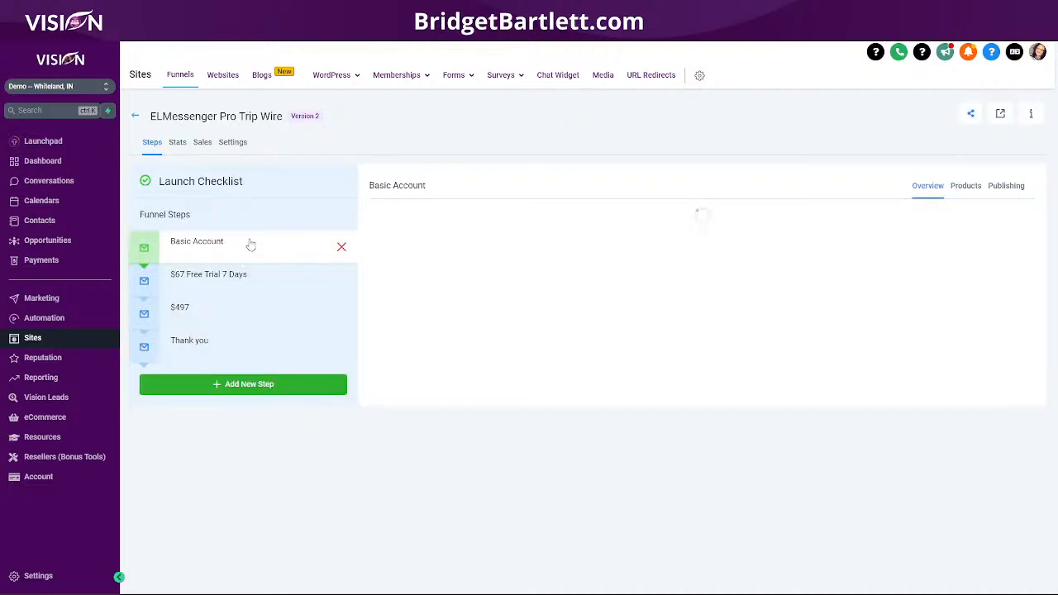
left_click(238, 279)
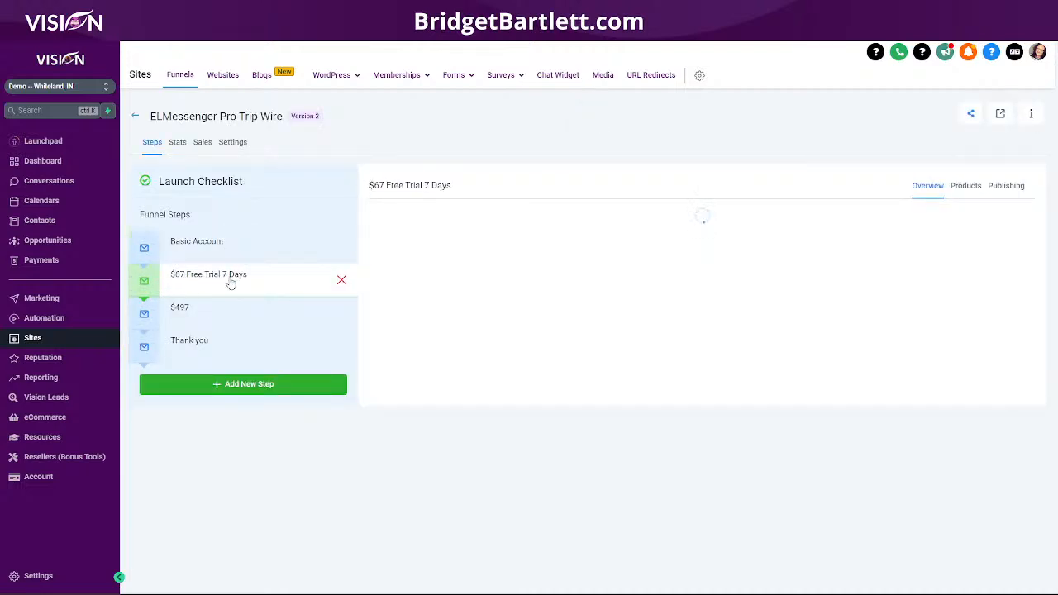
left_click(969, 190)
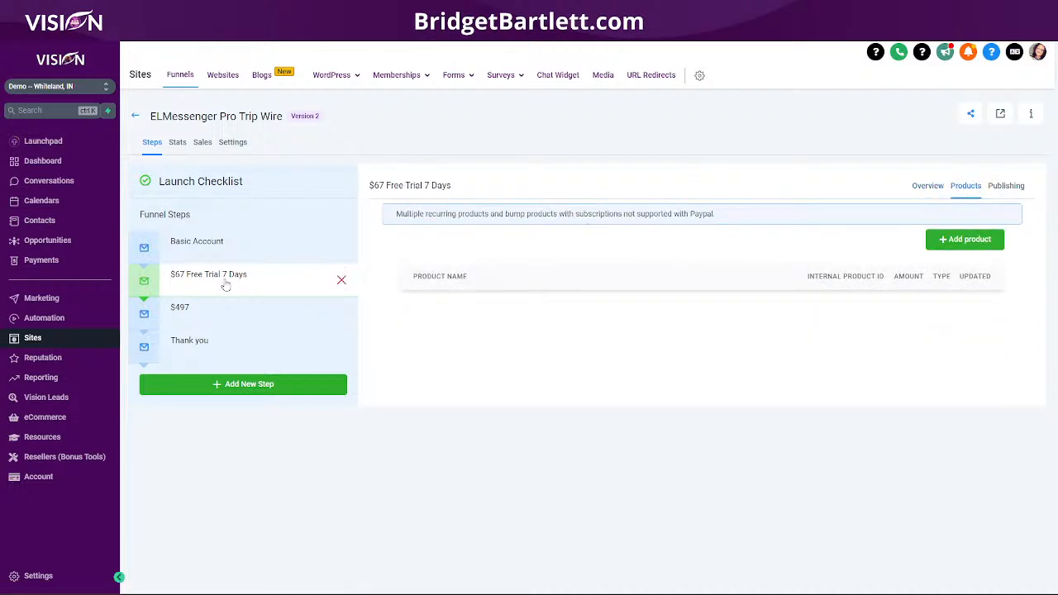
left_click(964, 239)
- Choose ELmessenger Pro Premium and its price, displayed as '$67 monthly'
left_click(583, 270)
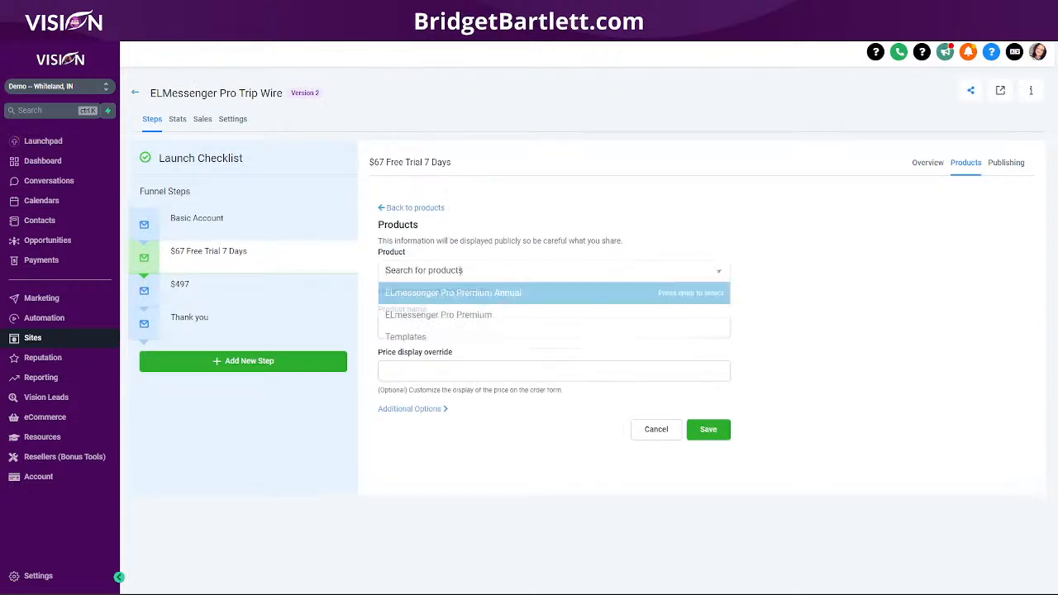
left_click(438, 315)
left_click(428, 331)
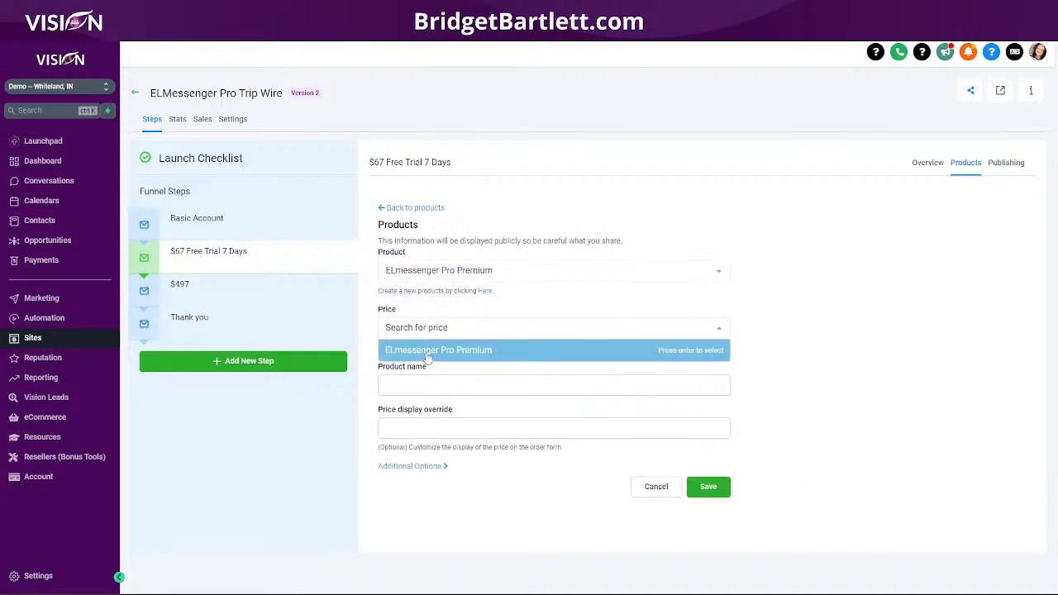
left_click(430, 351)
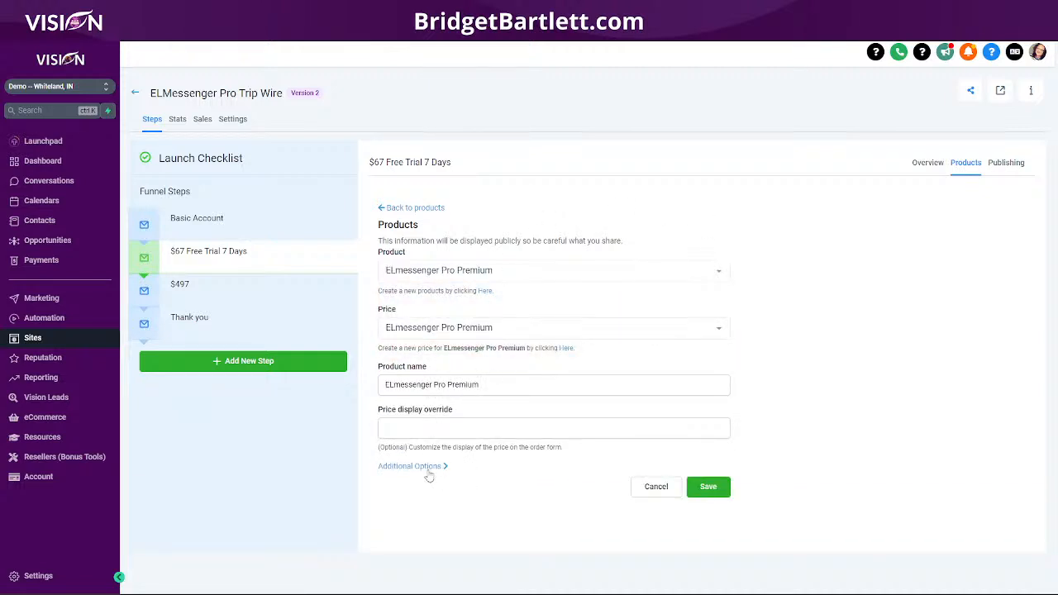
left_click(427, 427)
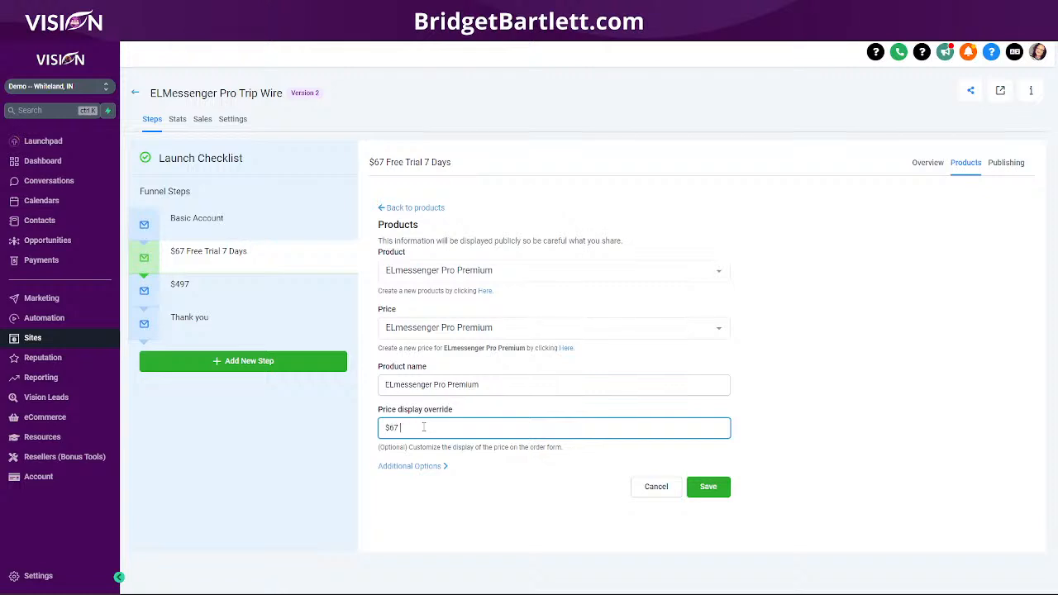
left_click(410, 466)
scroll(510, 429, "down", 3)
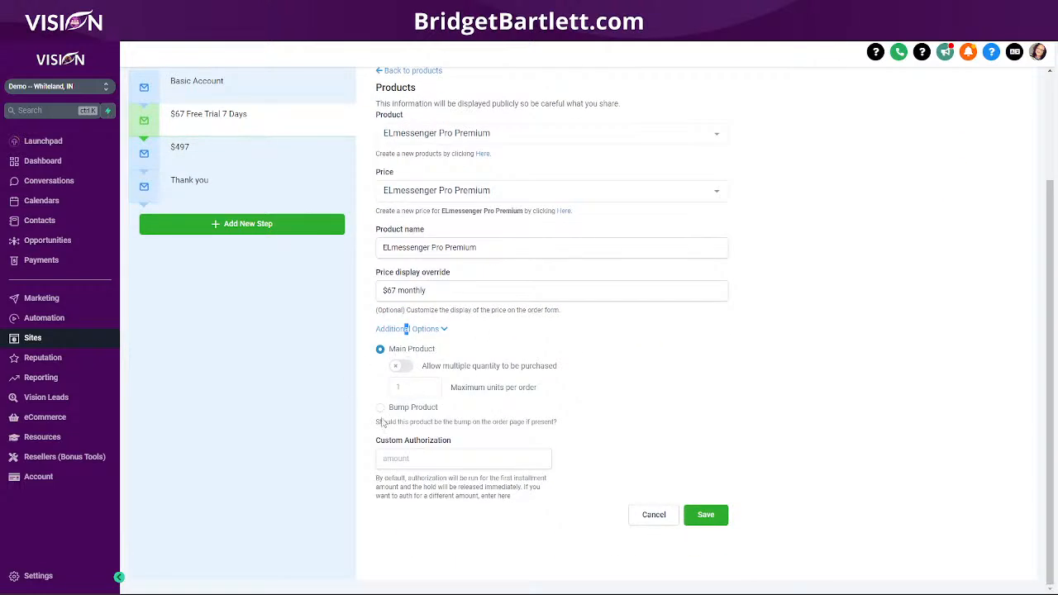
left_click(406, 460)
left_click_drag(386, 290, 463, 290)
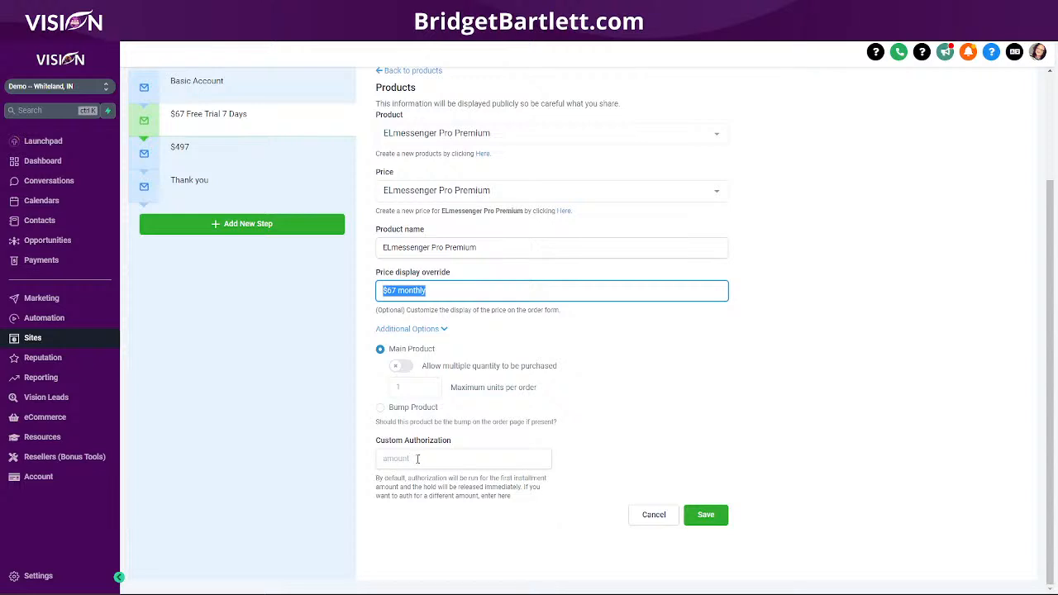
- Set the custom authorization amount to 1 and save the product to the step
left_click(417, 458)
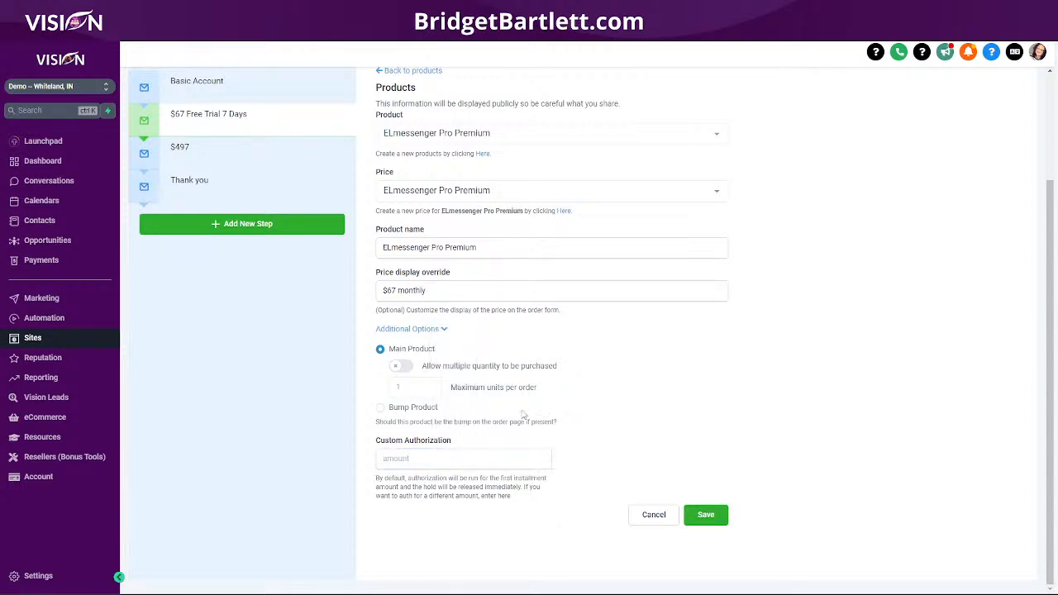
left_click(468, 459)
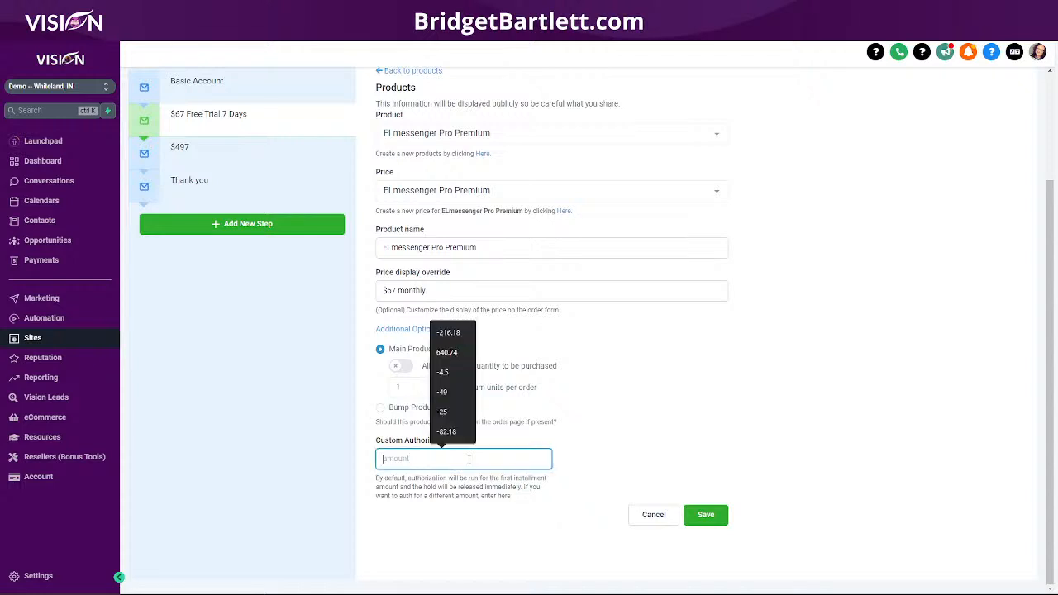
type("1")
left_click(670, 410)
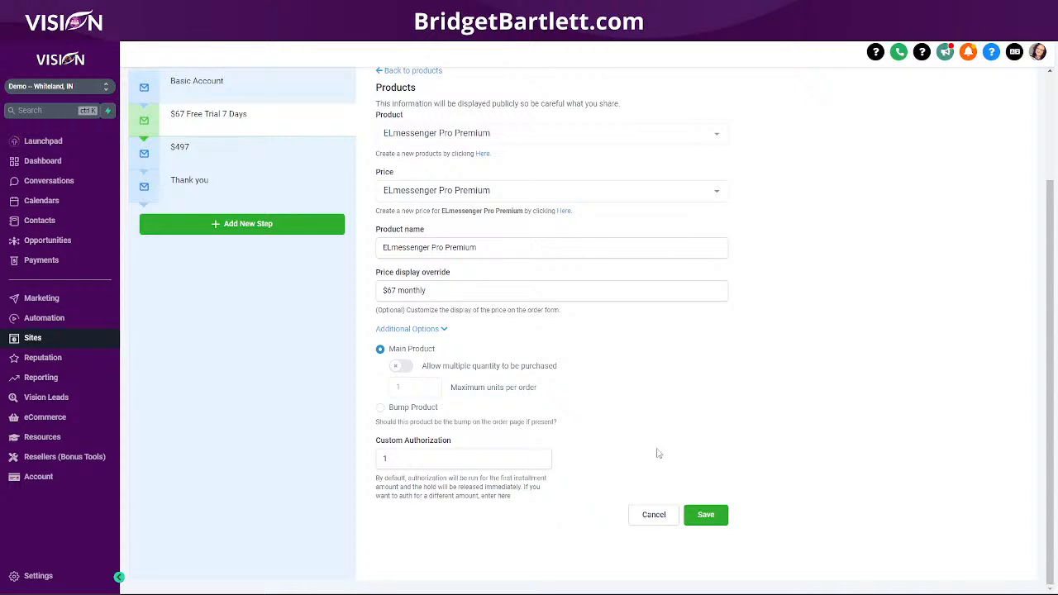
left_click(706, 515)
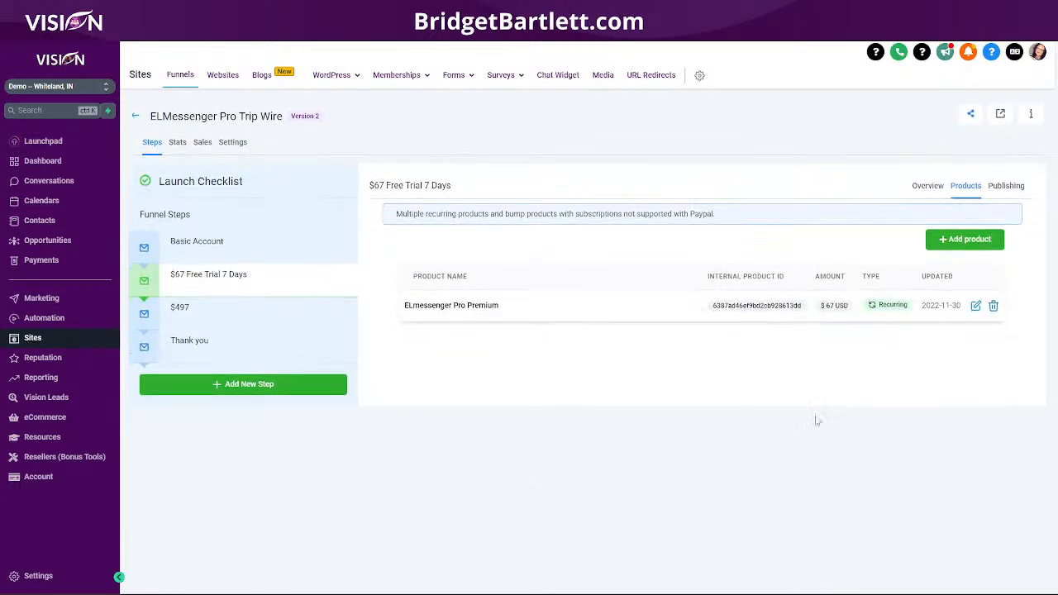
left_click(187, 314)
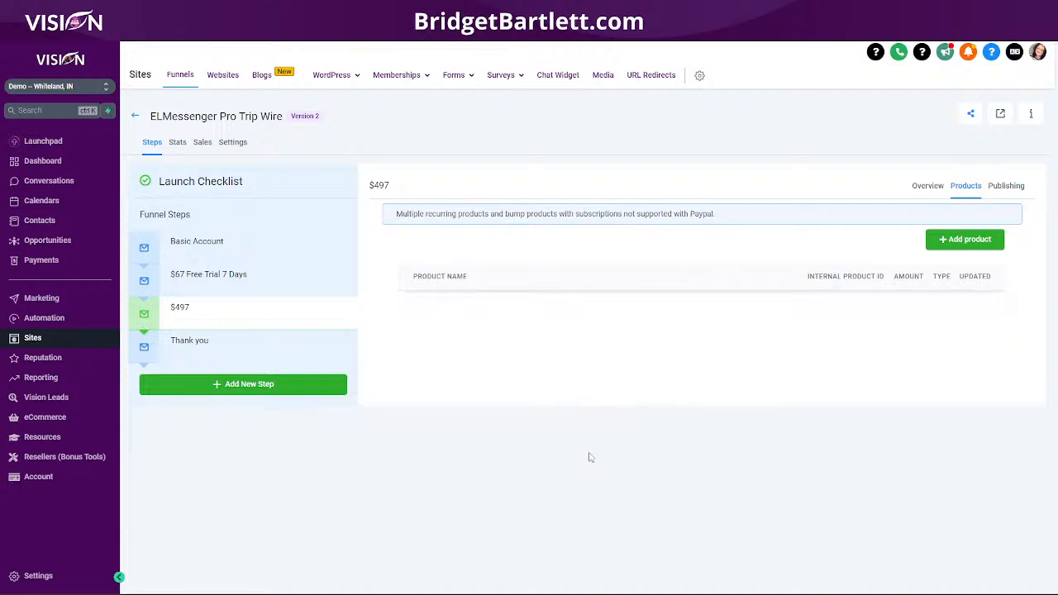
- Add ELmessenger Pro Premium Annual with its price, displayed as $497 per year
left_click(981, 240)
left_click(402, 273)
left_click(438, 293)
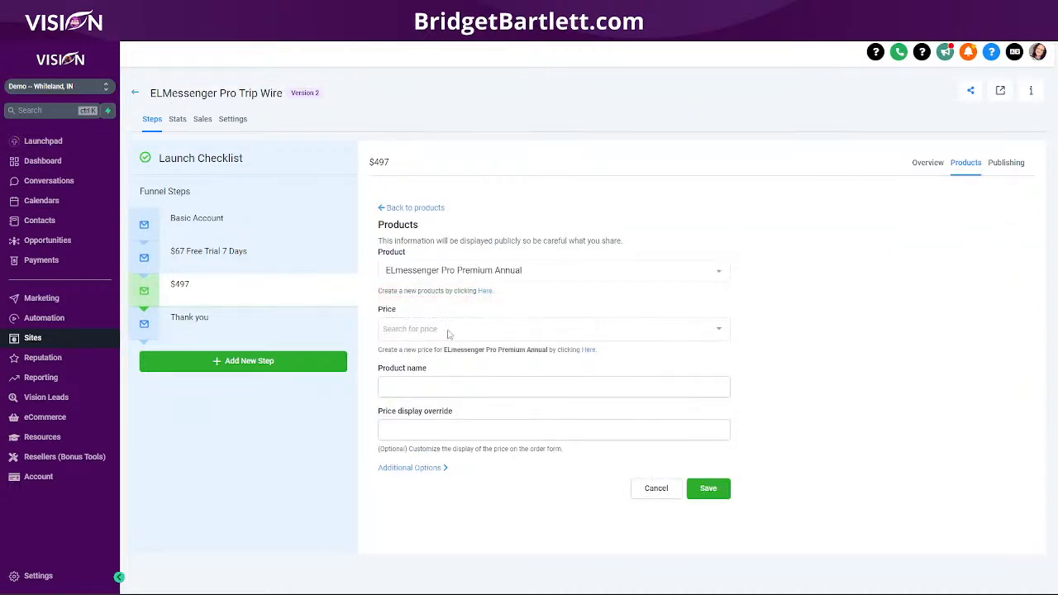
left_click(450, 333)
left_click(468, 350)
left_click(468, 350)
left_click(412, 425)
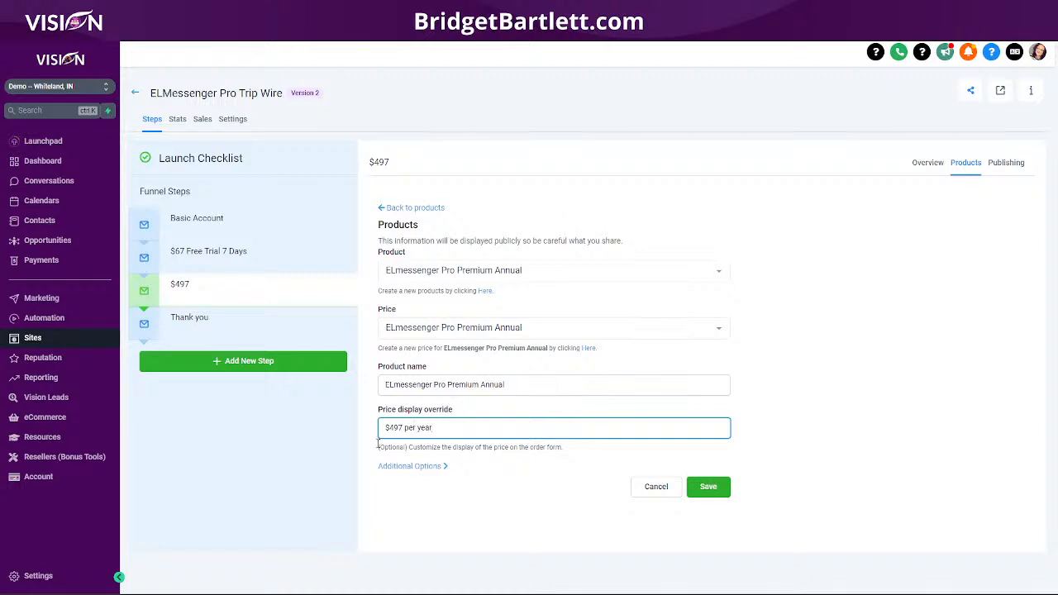
- Mark the annual product as the bump product and save it to the step
left_click(412, 465)
scroll(603, 405, "down", 3)
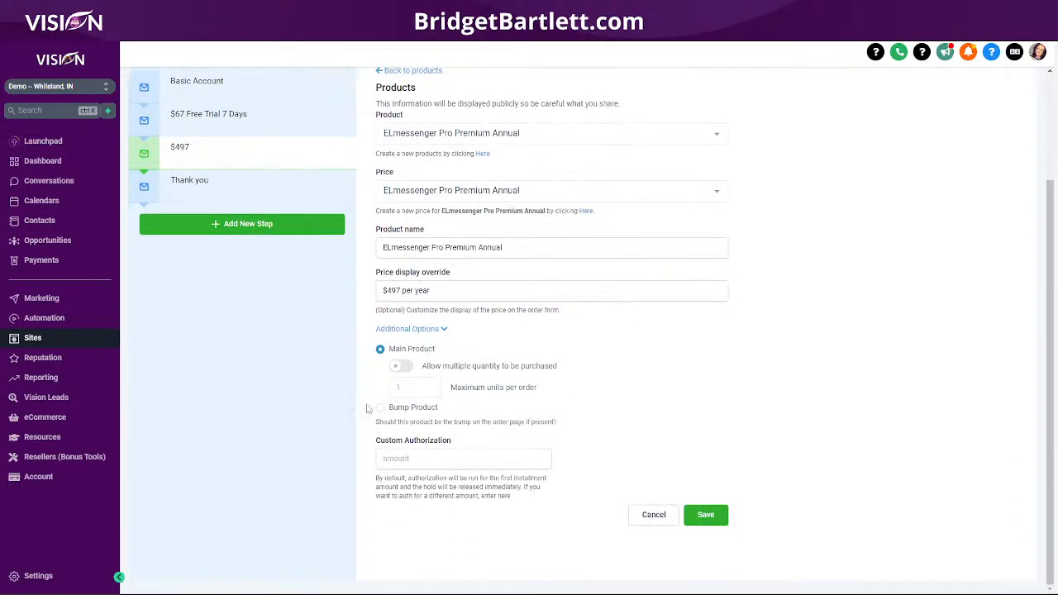
left_click(380, 409)
left_click(707, 515)
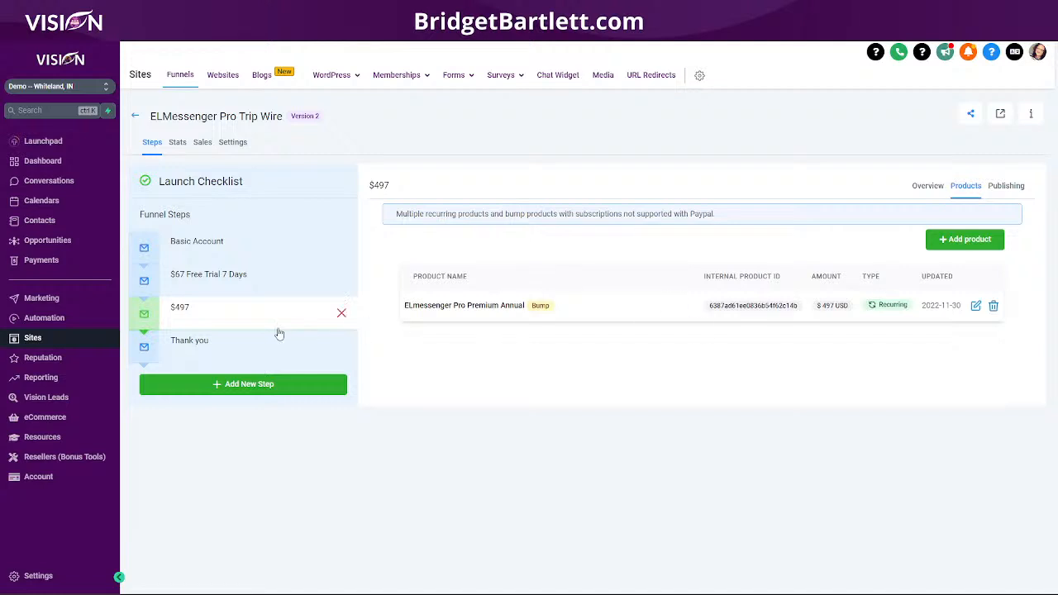
left_click(200, 343)
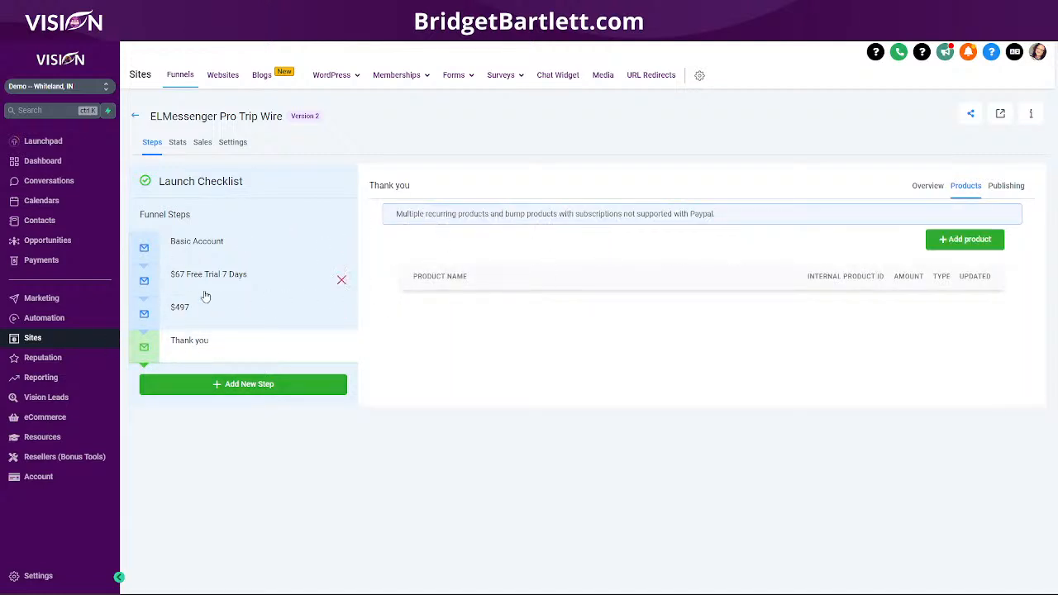
left_click(48, 318)
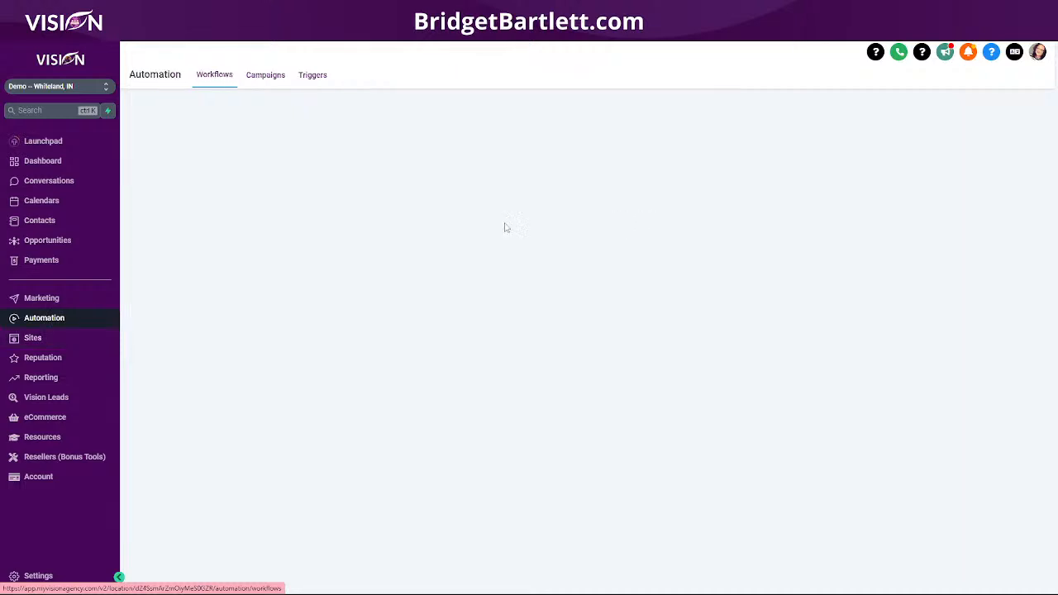
scroll(295, 449, "down", 2)
scroll(288, 444, "up", 2)
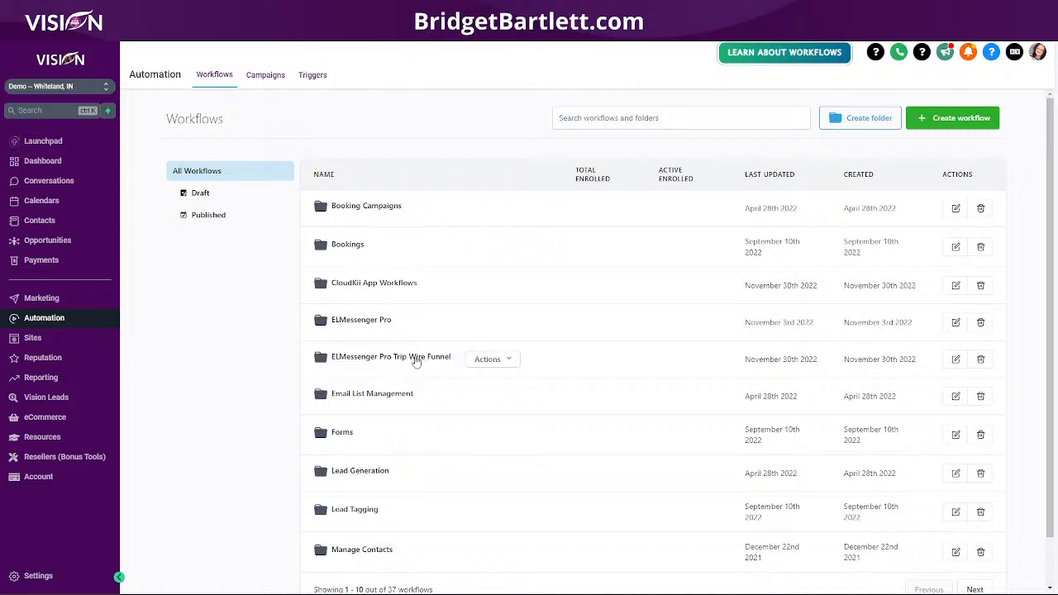
left_click(440, 360)
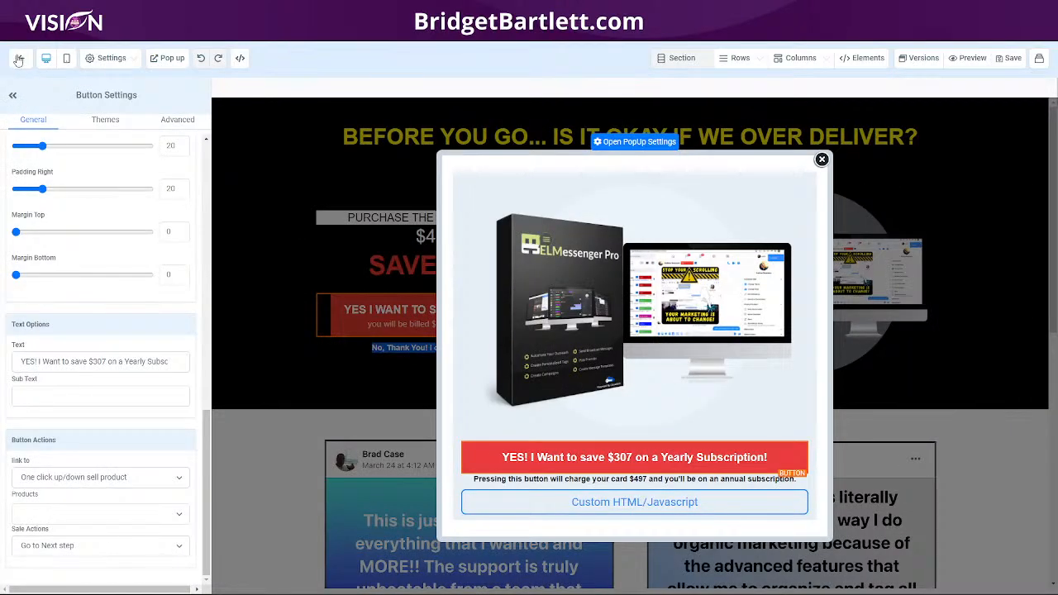
left_click(18, 60)
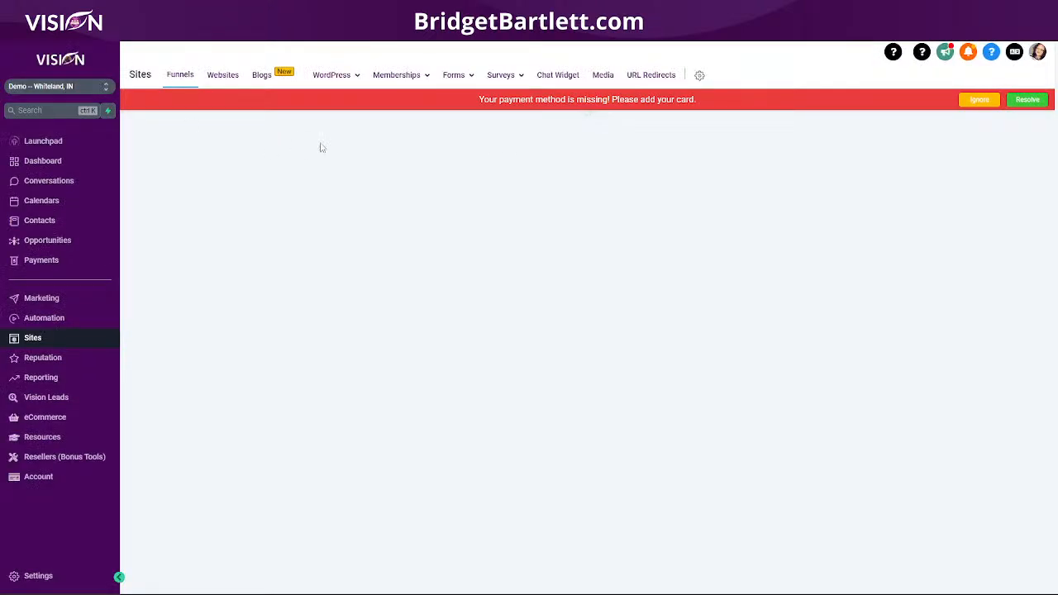
- Dismiss the payment banner and check the Basic Account step's page name and path
left_click(980, 100)
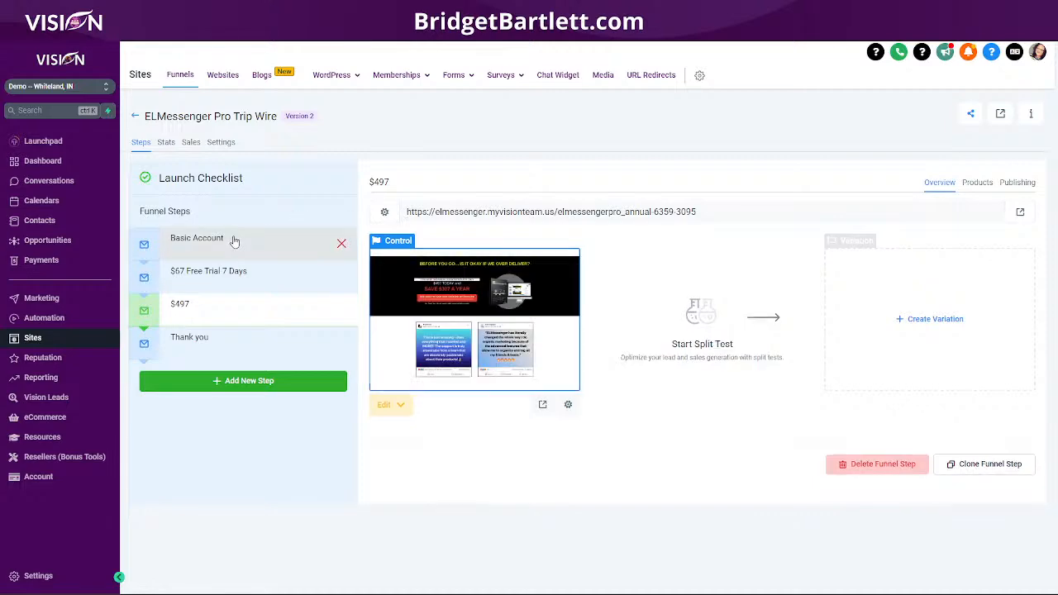
left_click(234, 241)
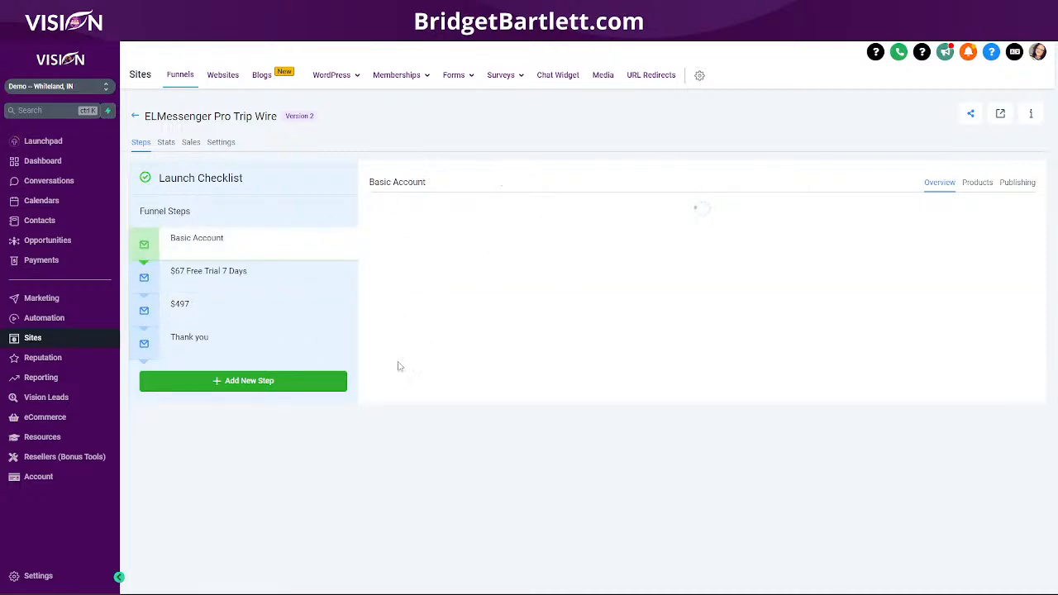
left_click(567, 405)
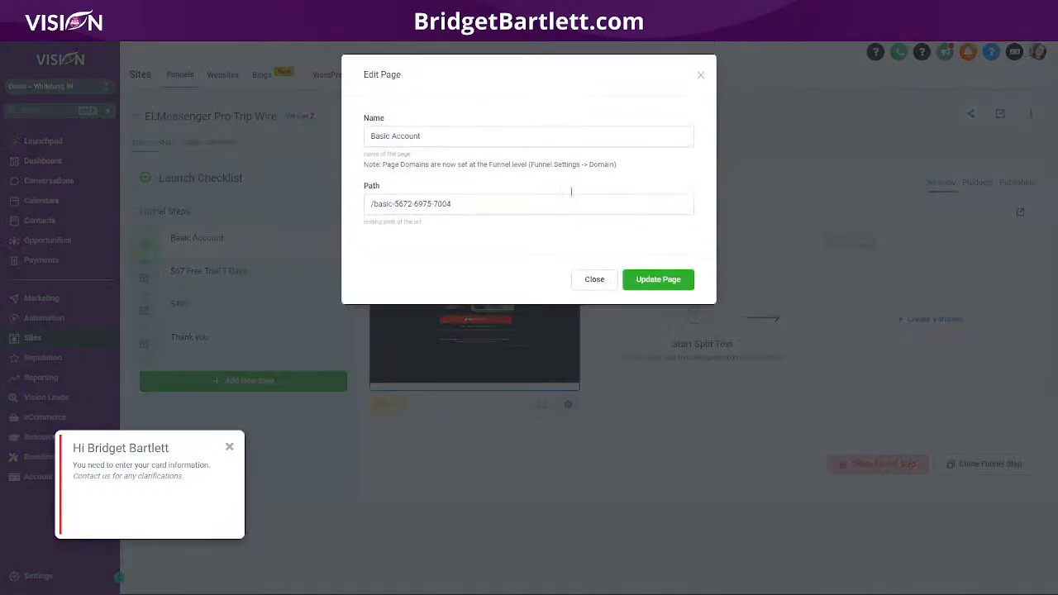
left_click(699, 73)
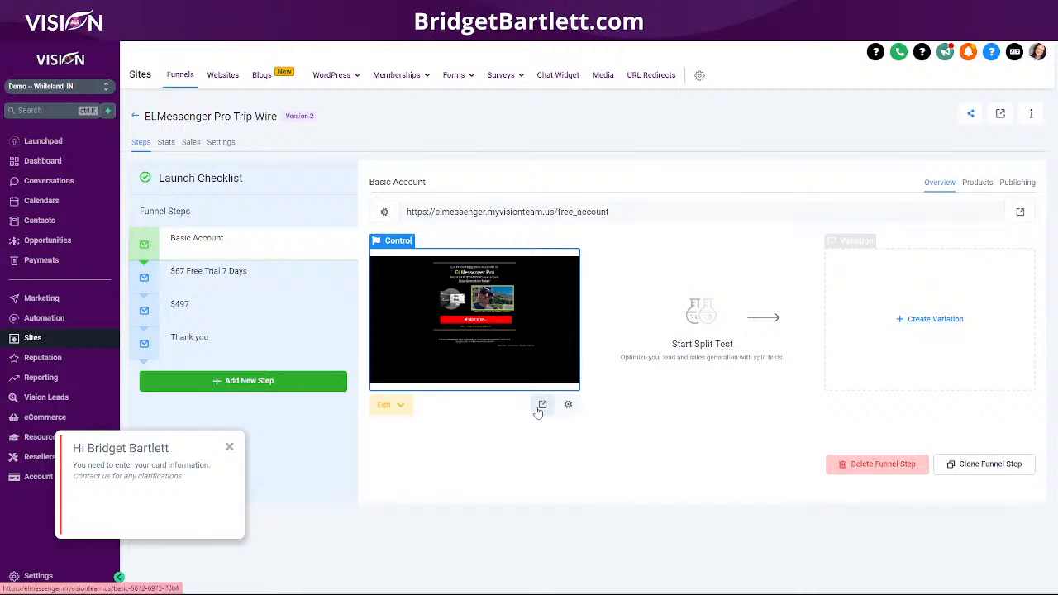
left_click(543, 404)
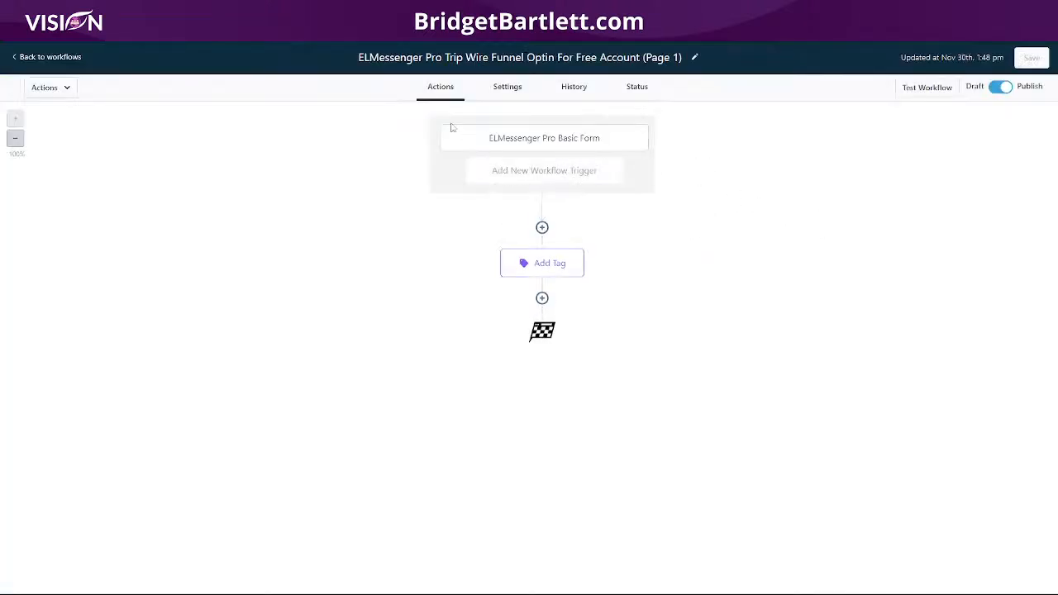
- Filter the workflow trigger to the ELMessenger Pro Basic form and save it
left_click(550, 141)
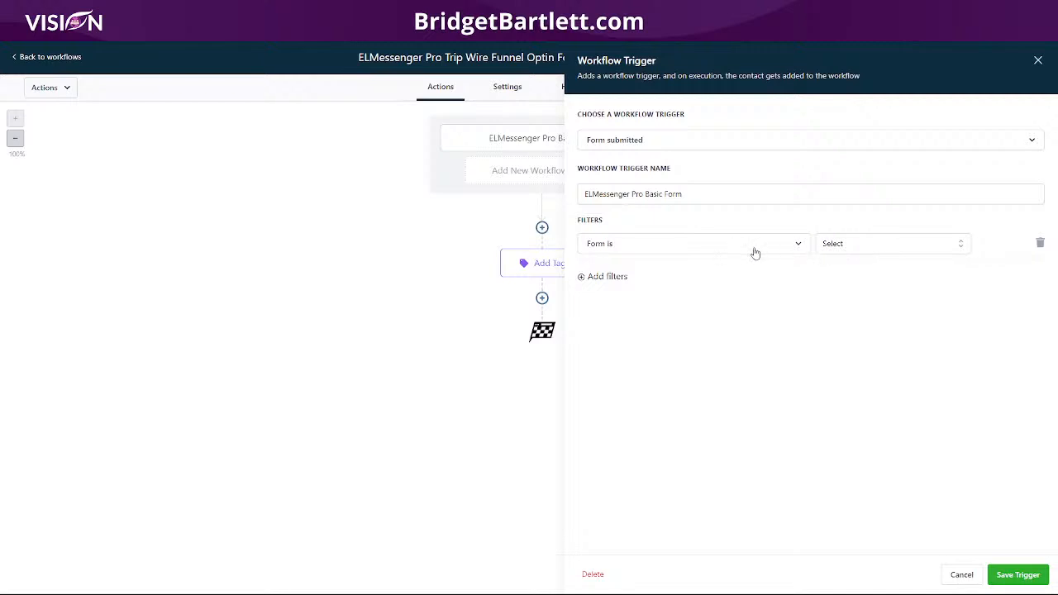
left_click(866, 248)
type("elm")
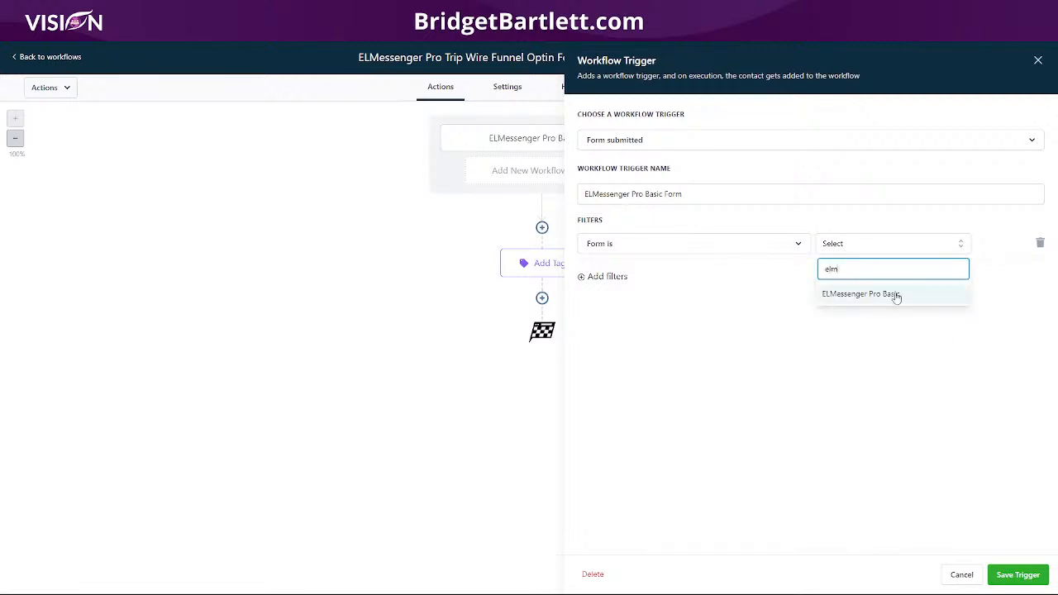
left_click(896, 295)
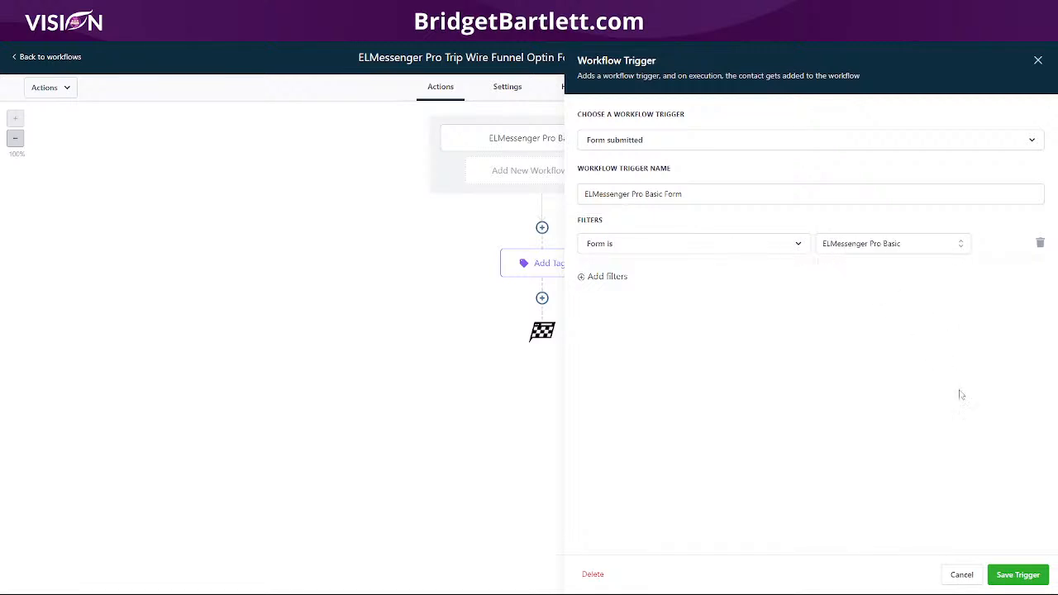
left_click(1016, 576)
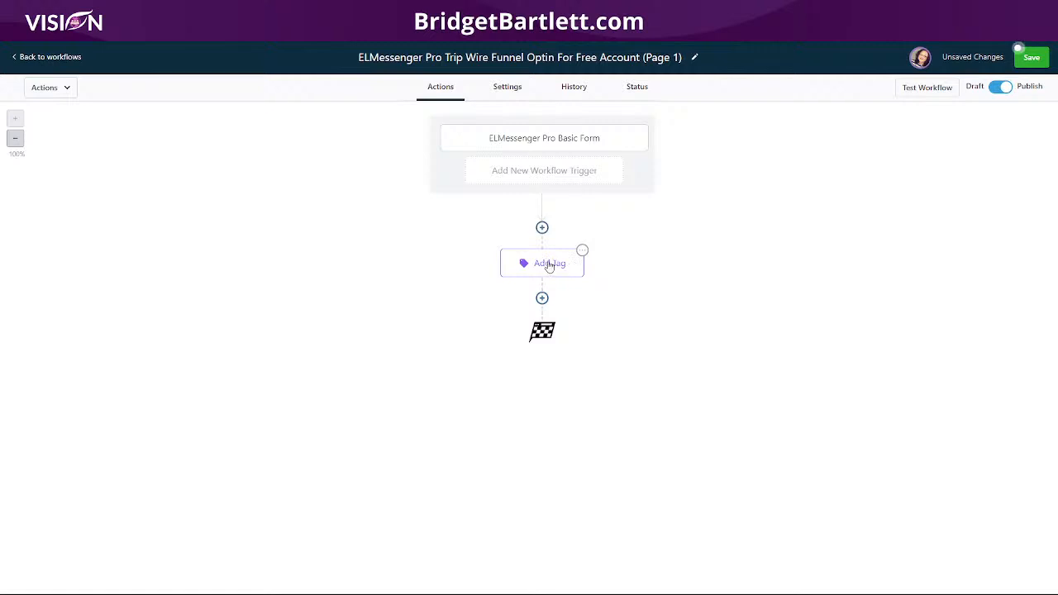
- Keep the elmessenger pro_basic tag step, save the workflow and return to the list
left_click(548, 265)
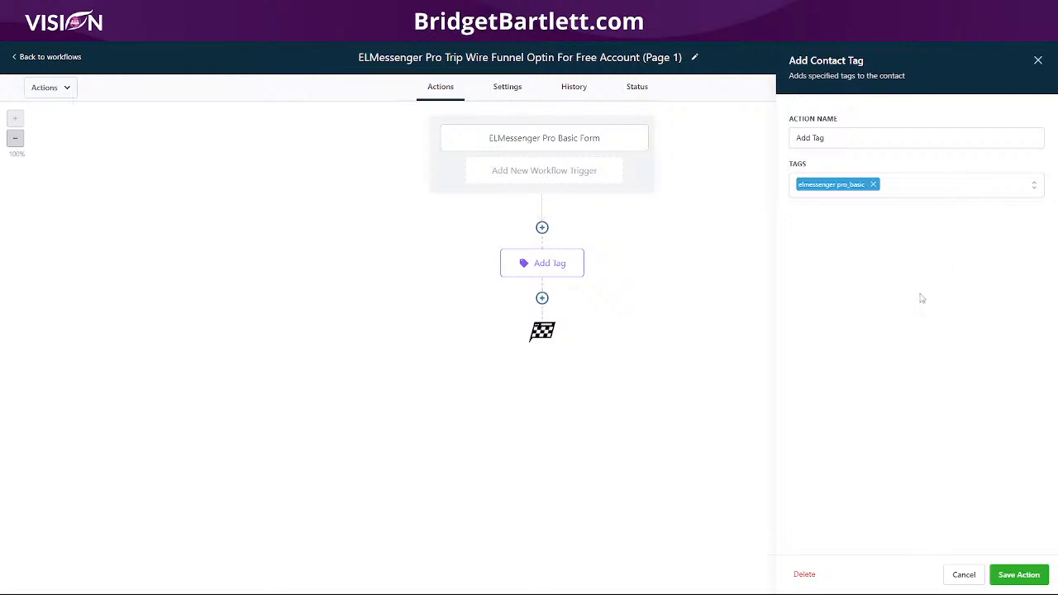
left_click(1018, 575)
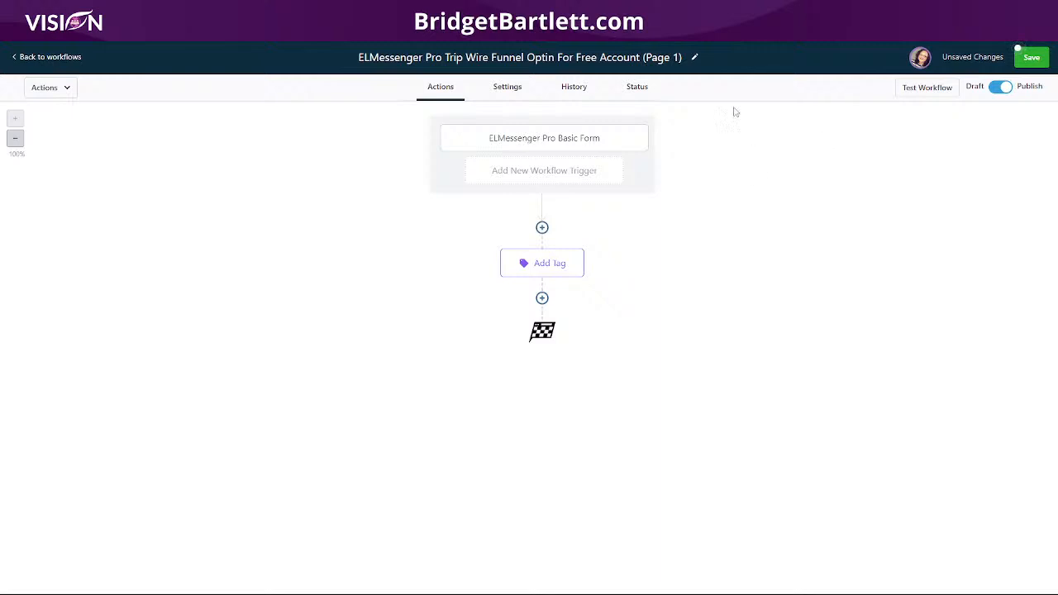
left_click(1029, 59)
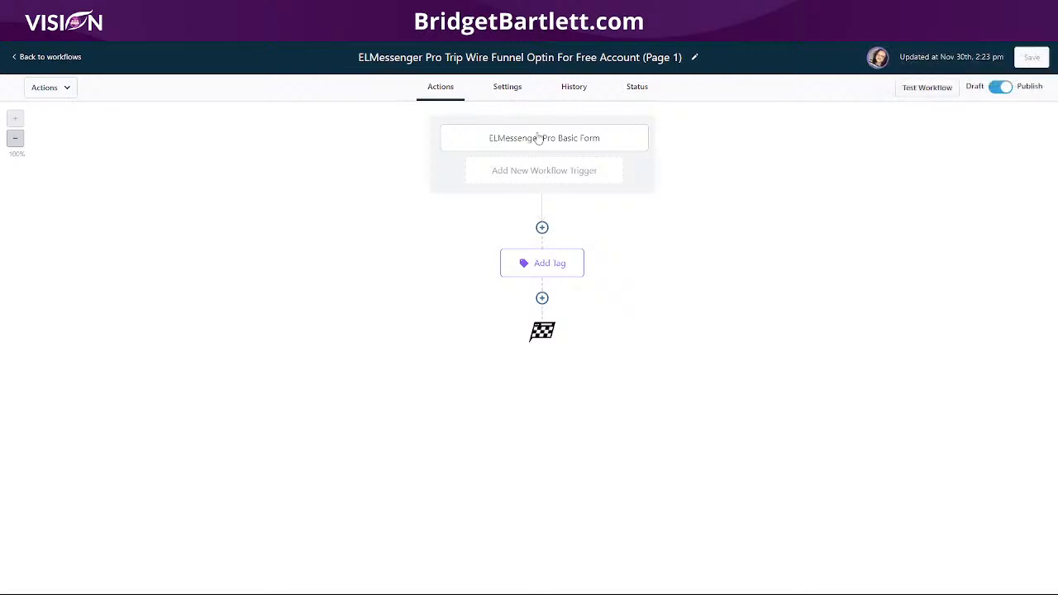
left_click(538, 142)
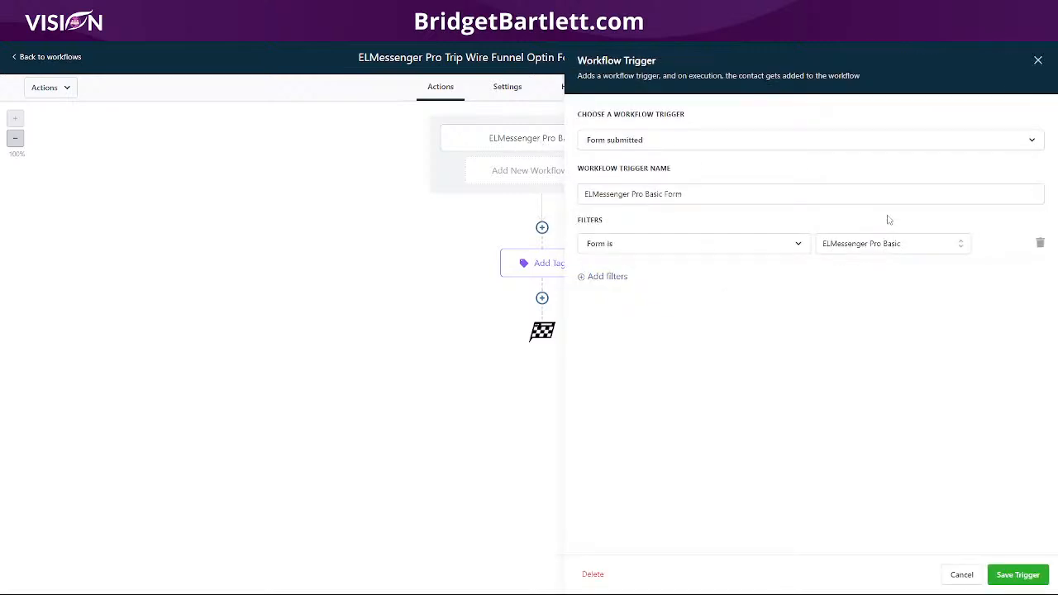
left_click(1037, 60)
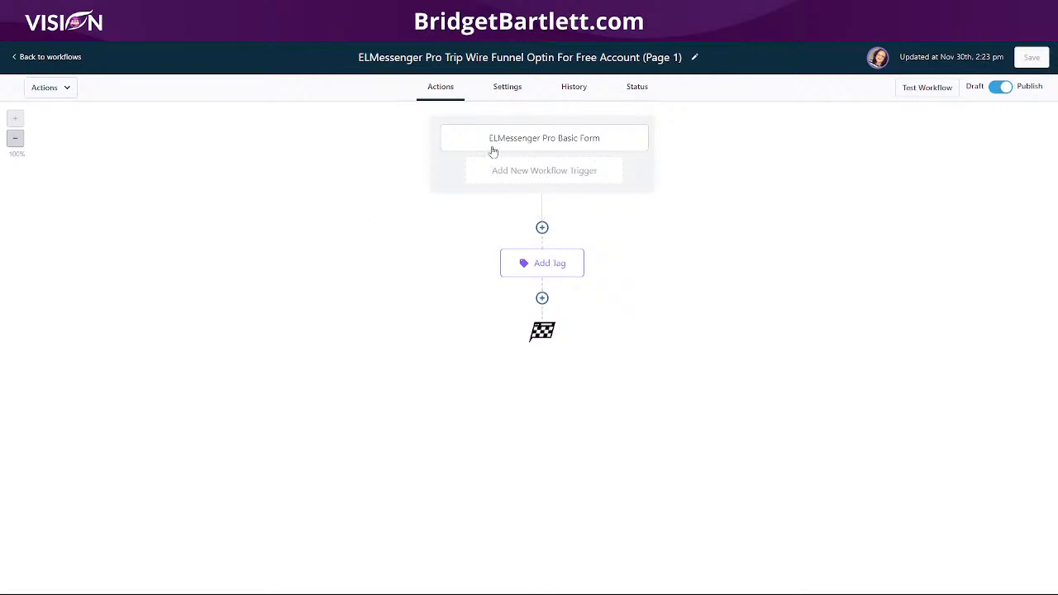
left_click(71, 56)
left_click(977, 101)
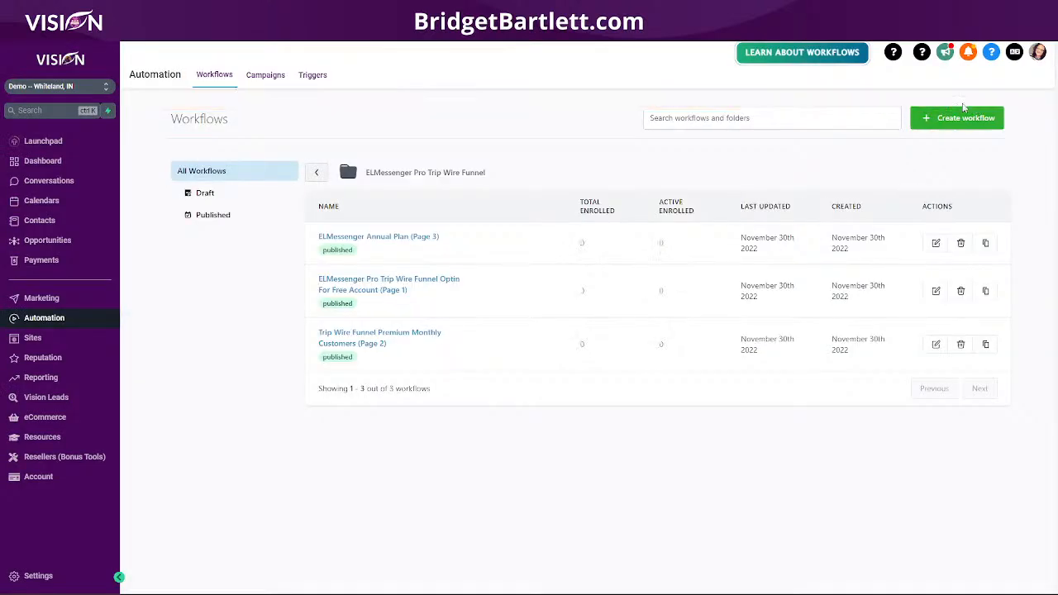
- Filter the Page 2 workflow's trigger to the ELMessenger Pro Trip Wire funnel
left_click(356, 338)
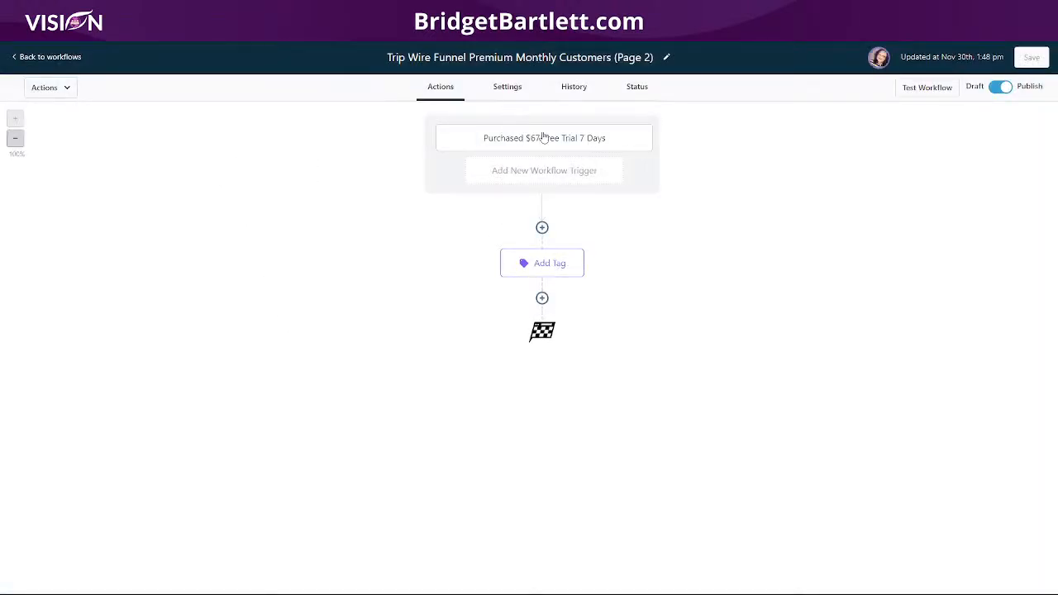
left_click(543, 138)
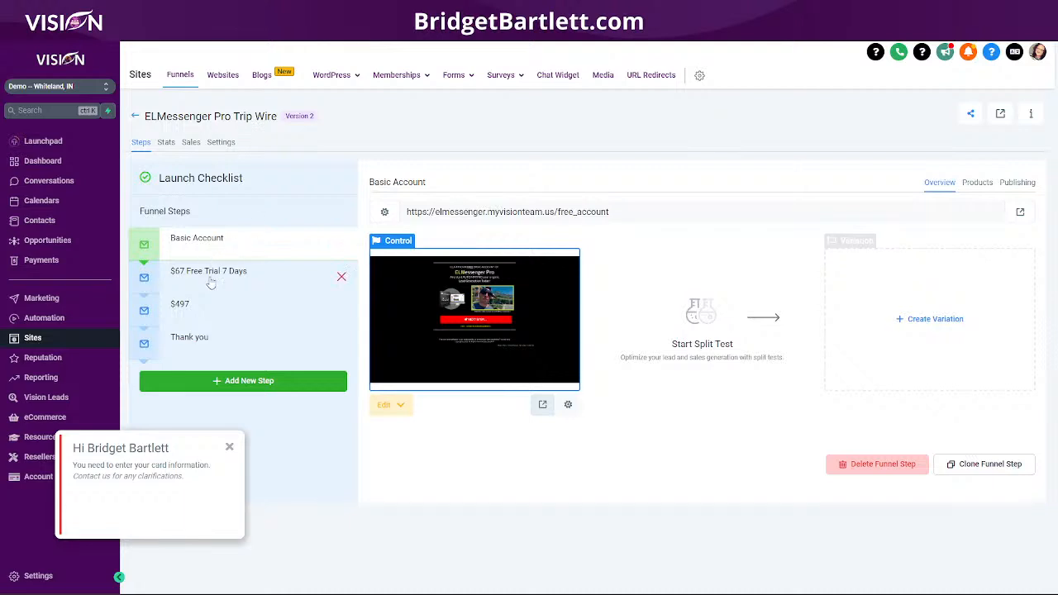
left_click(211, 281)
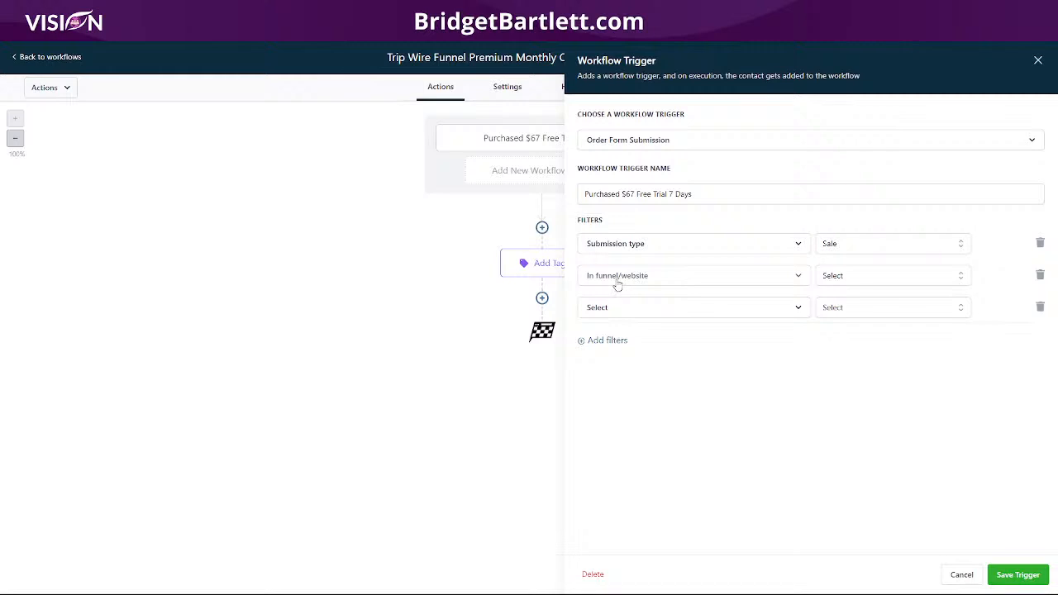
left_click(616, 307)
left_click(871, 301)
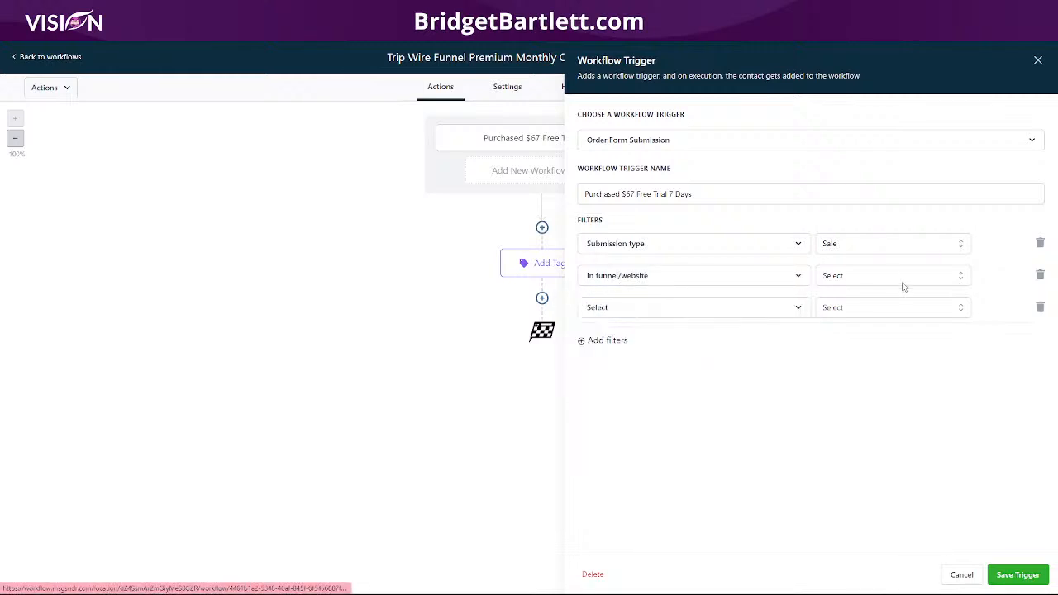
left_click(874, 307)
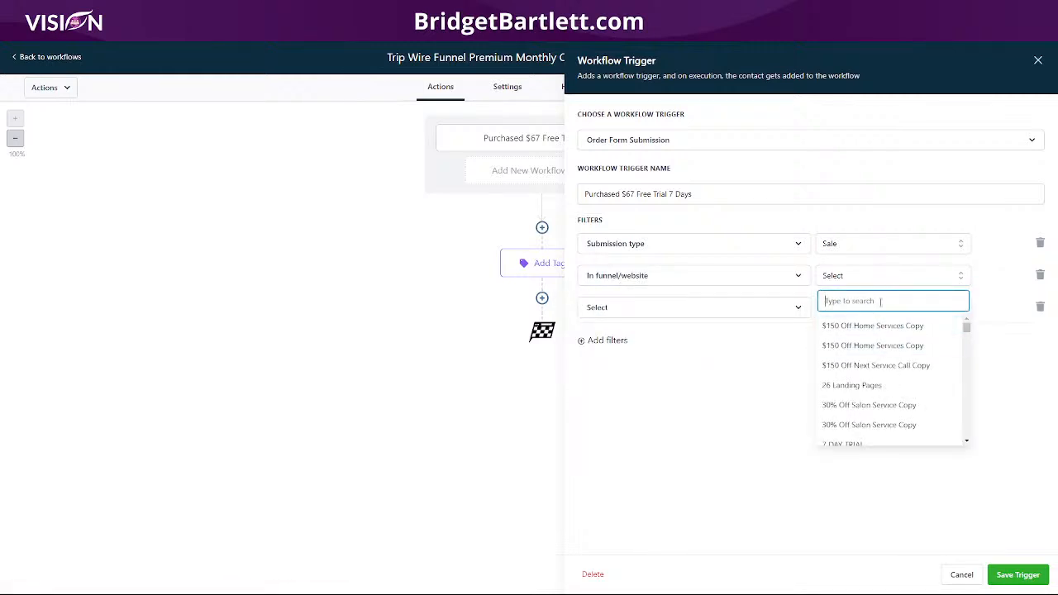
type("elm")
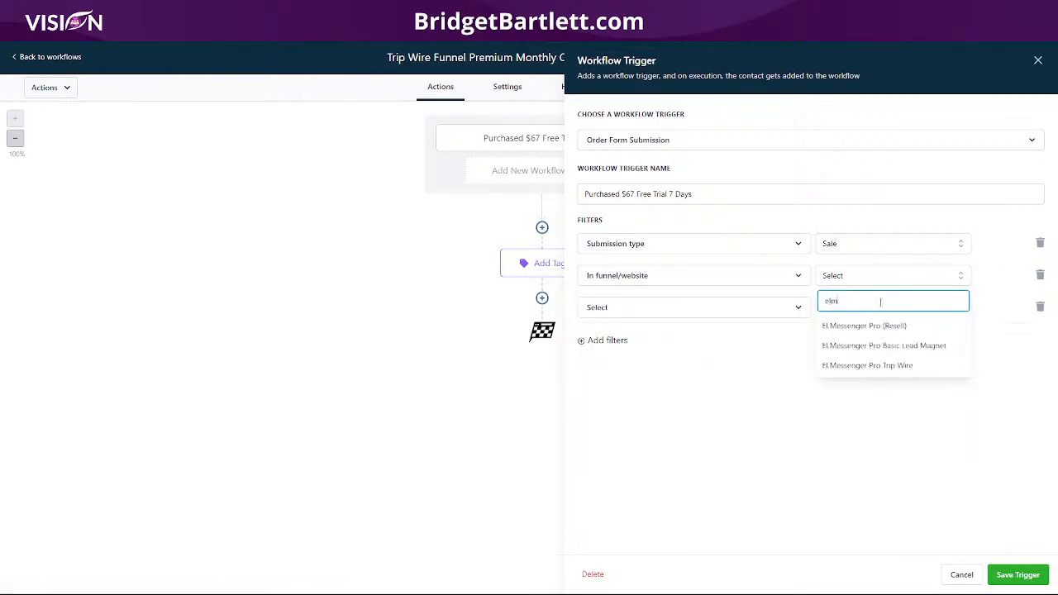
left_click(871, 366)
left_click(602, 276)
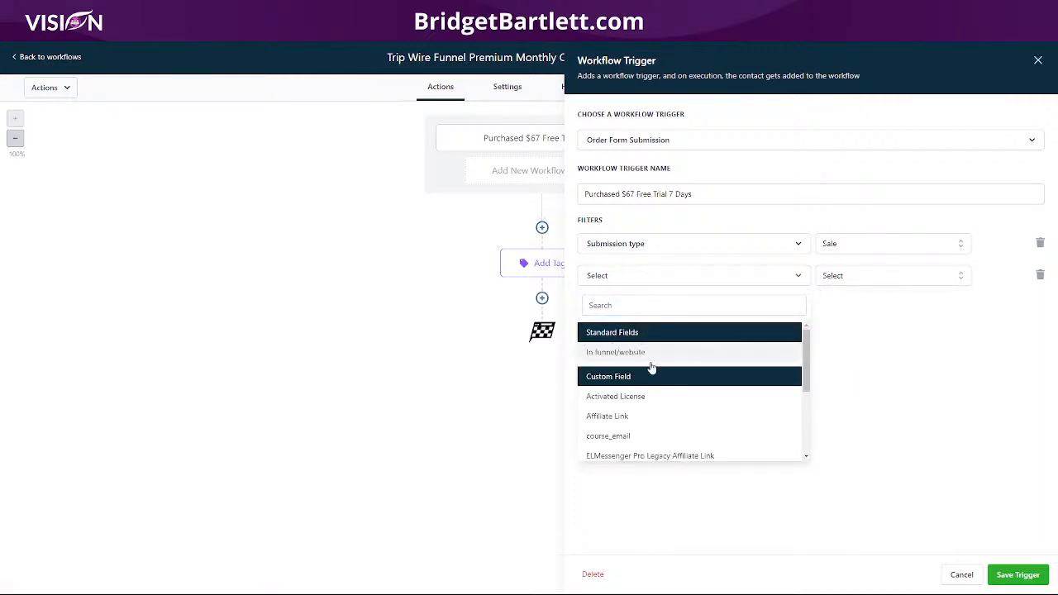
left_click(656, 354)
left_click(851, 281)
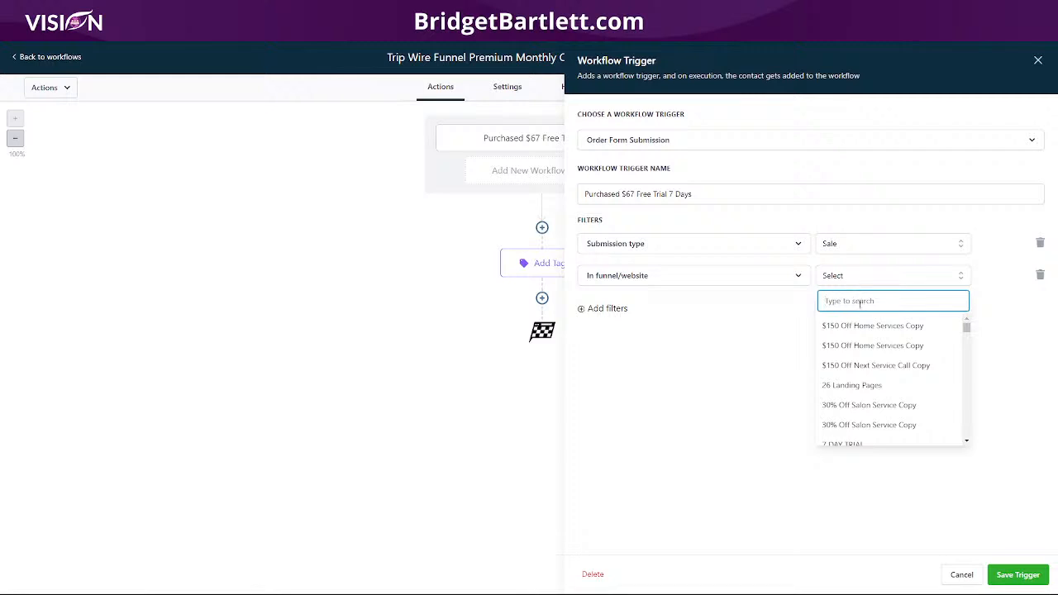
type("trip")
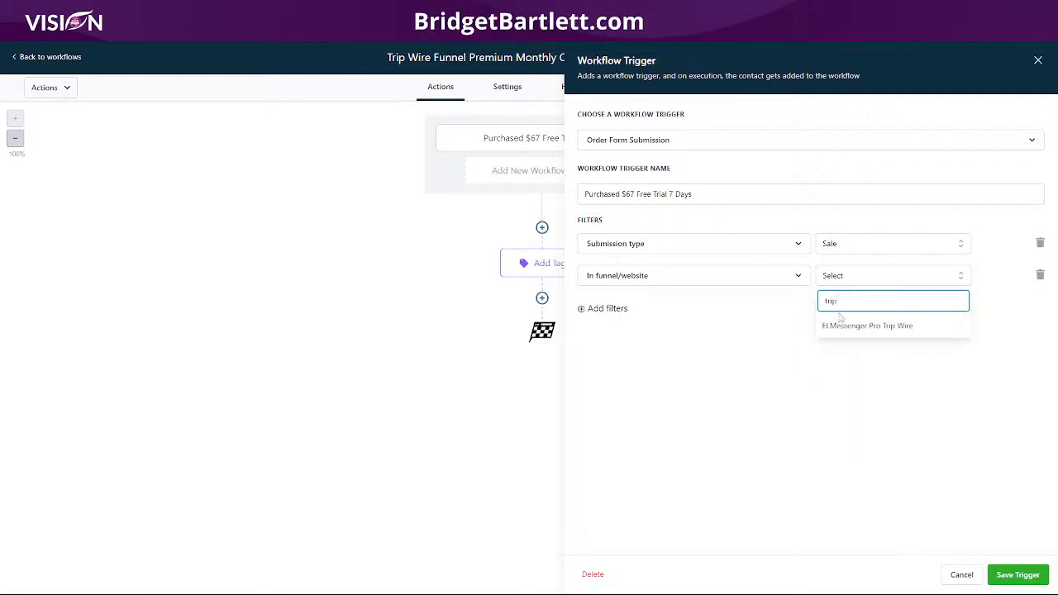
left_click(845, 329)
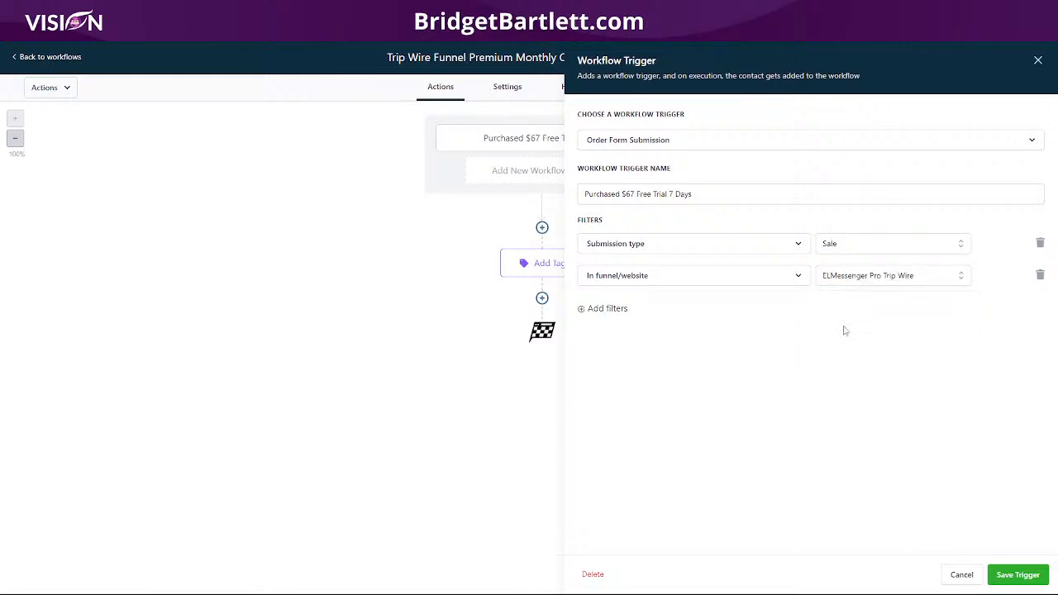
- Add a 'Page is $67 Free Trial 7 Days' filter and save the trigger
left_click(616, 309)
left_click(618, 309)
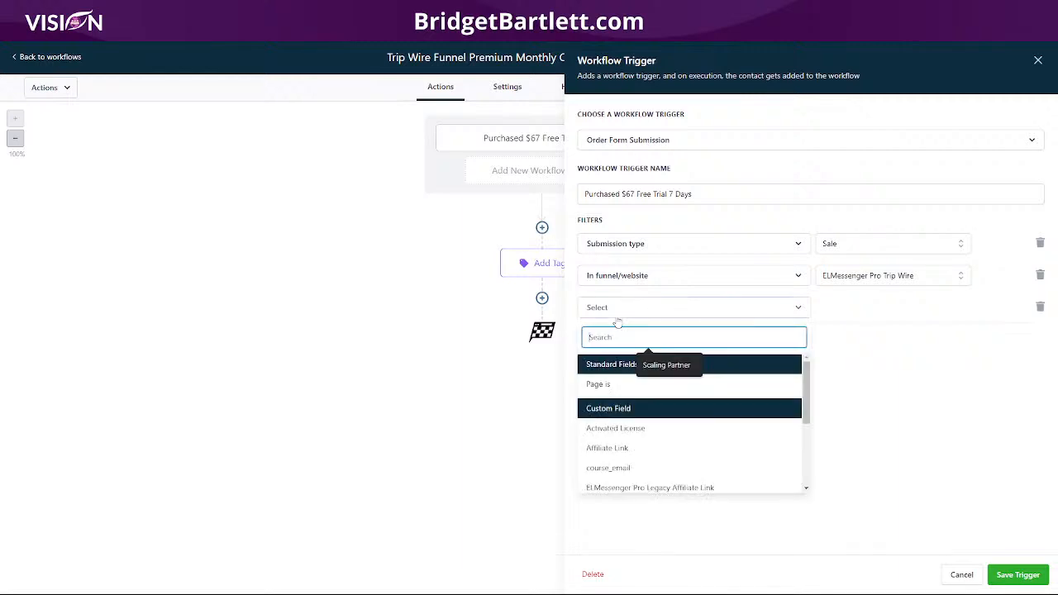
left_click(609, 383)
left_click(845, 313)
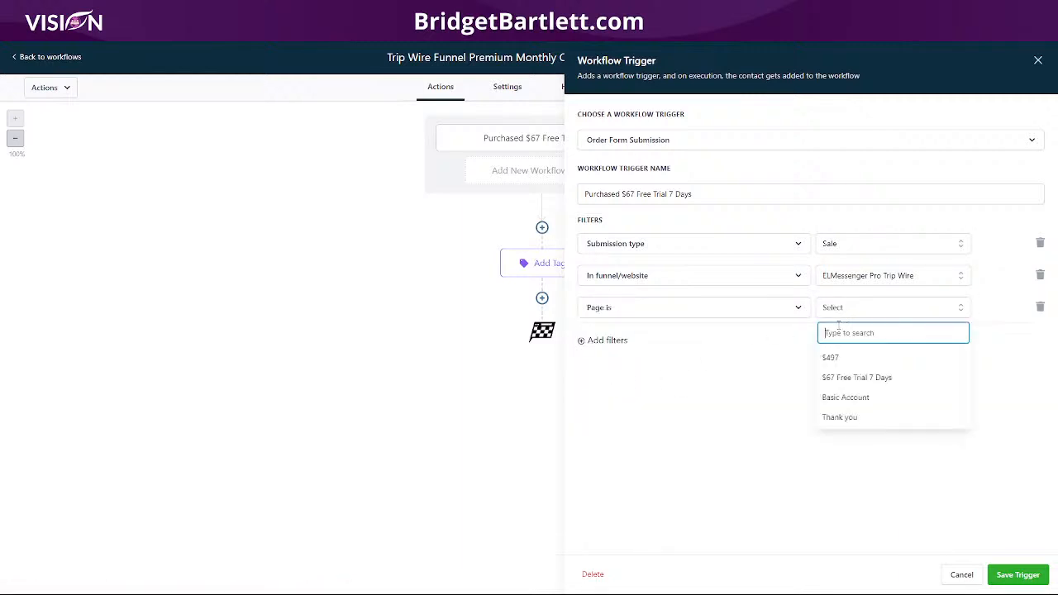
left_click(863, 379)
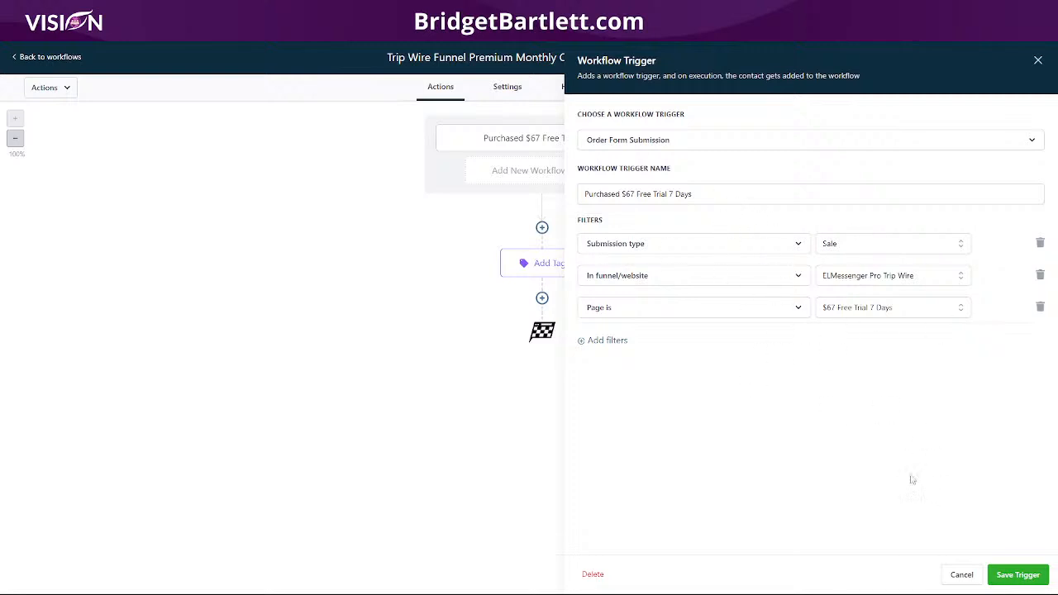
left_click(1018, 574)
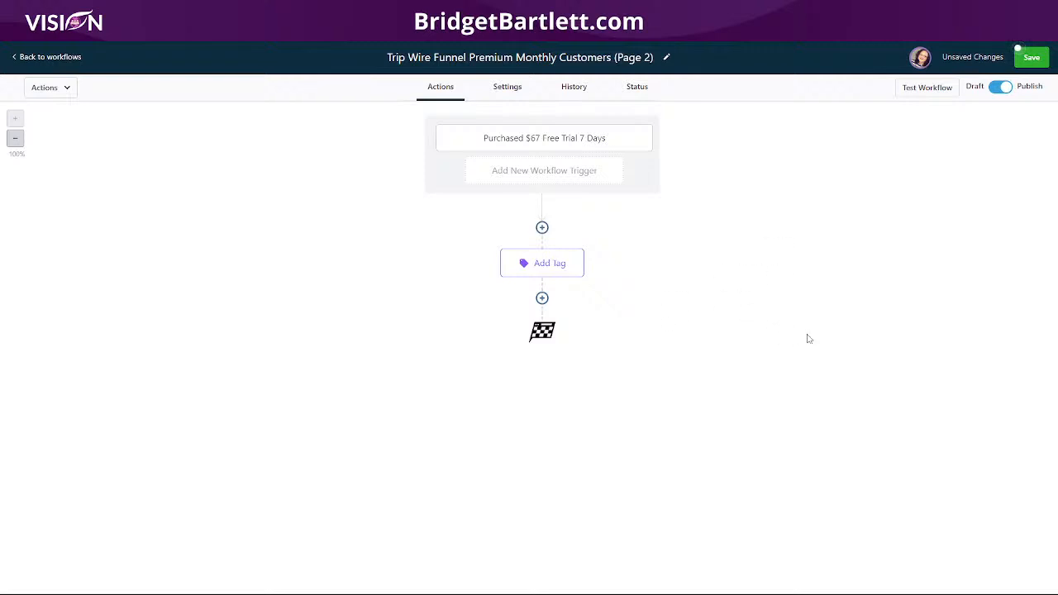
- Add a step removing the elmessenger pro_basic tag, save, and go back to the workflows
left_click(560, 264)
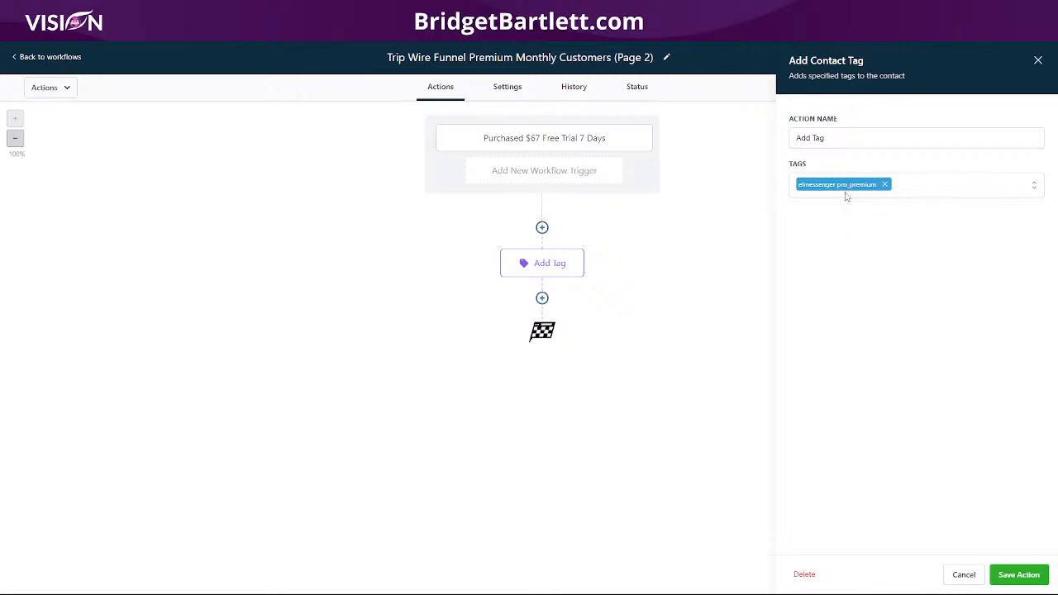
left_click(543, 298)
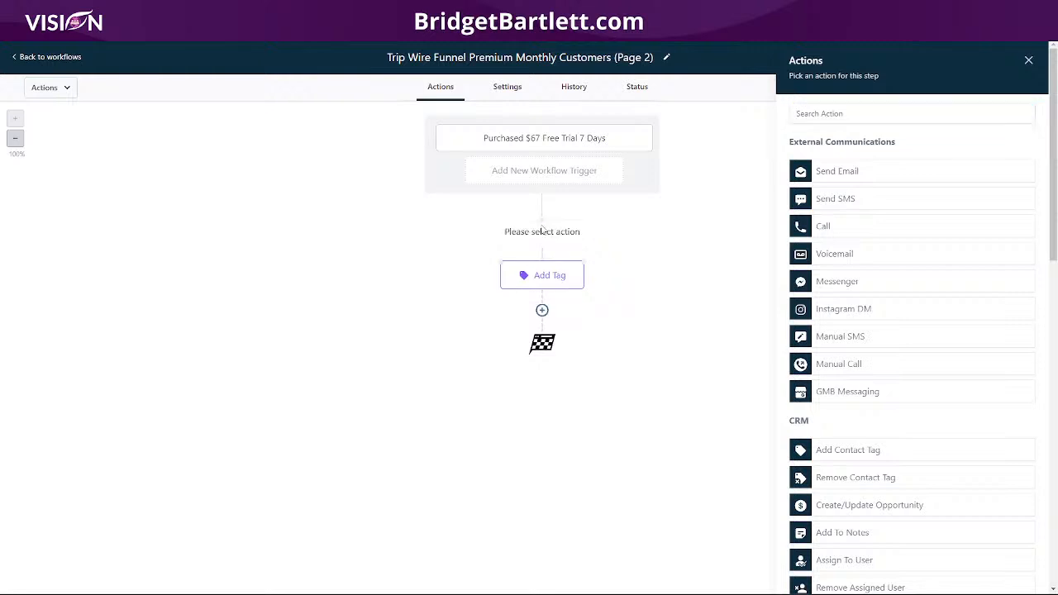
scroll(918, 430, "down", 2)
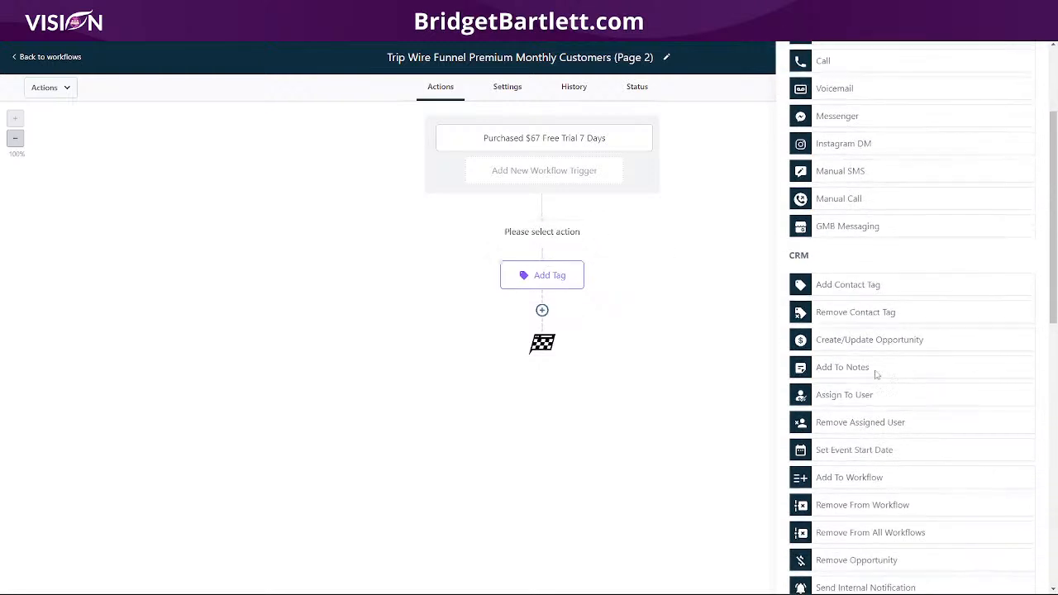
left_click(867, 312)
left_click(836, 183)
type("elm")
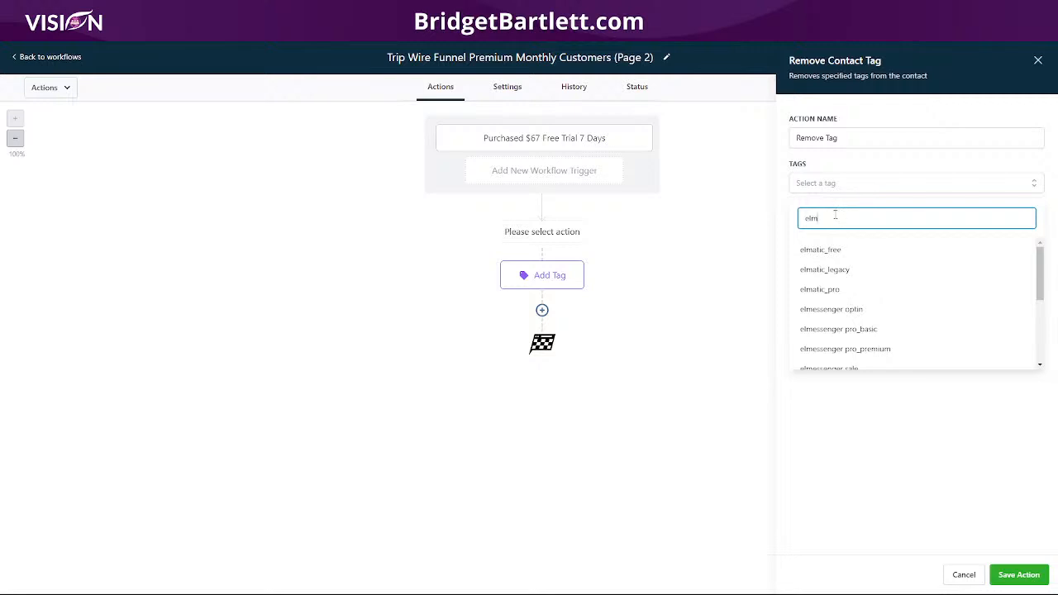
left_click(861, 330)
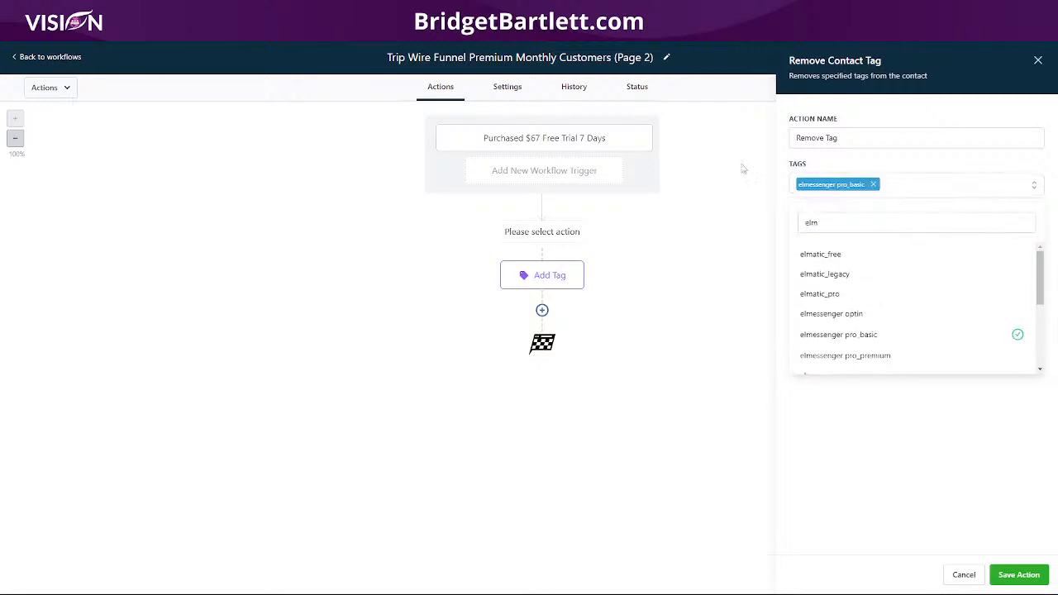
left_click(938, 421)
left_click(1018, 574)
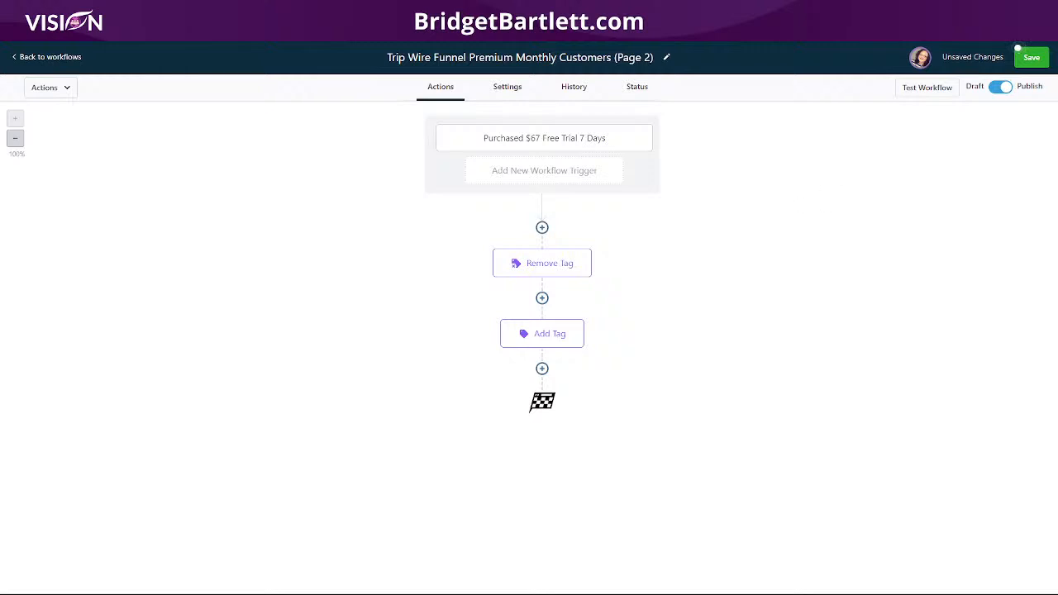
left_click(1025, 59)
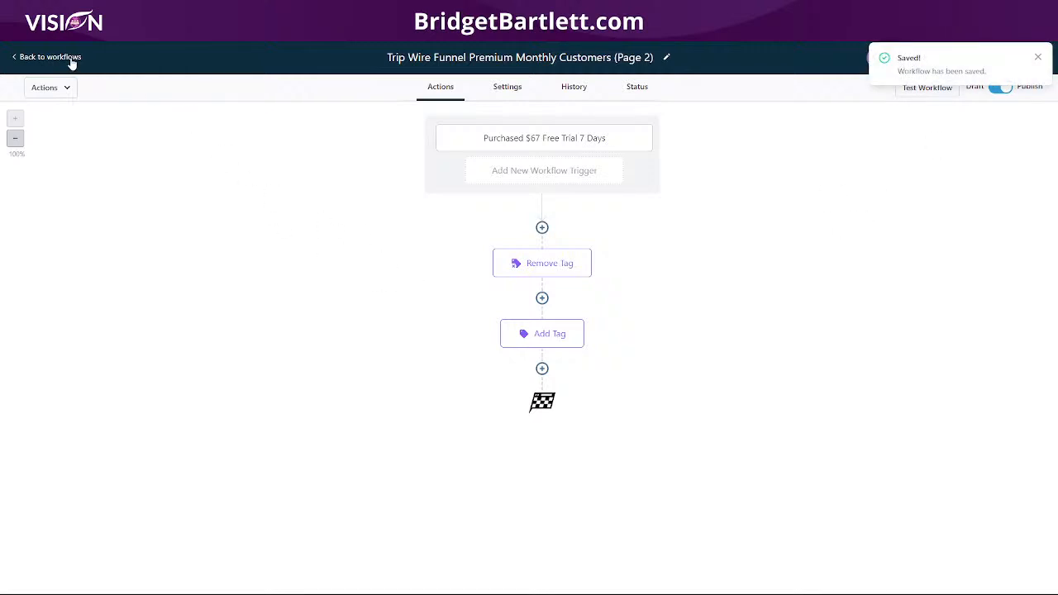
left_click(71, 60)
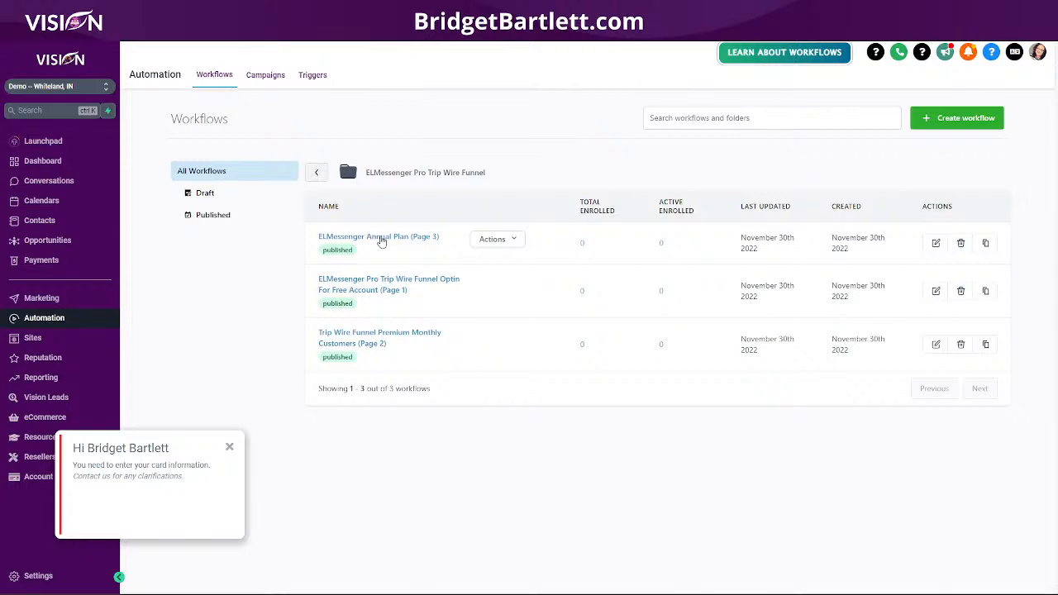
- Filter the Annual Plan (Page 3) trigger to the ELMessenger Pro Trip Wire funnel
left_click(382, 239)
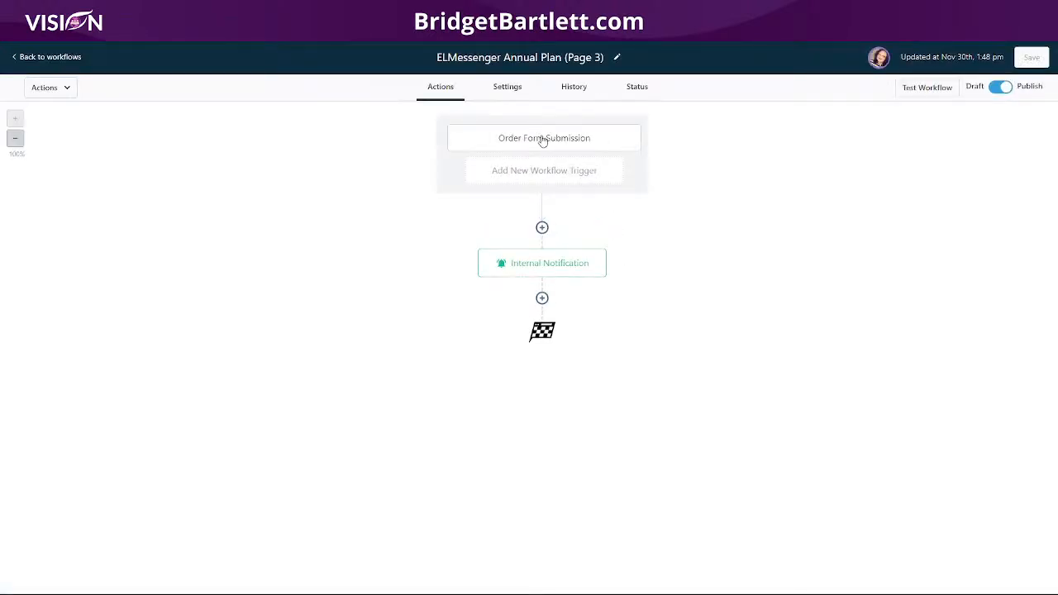
left_click(543, 140)
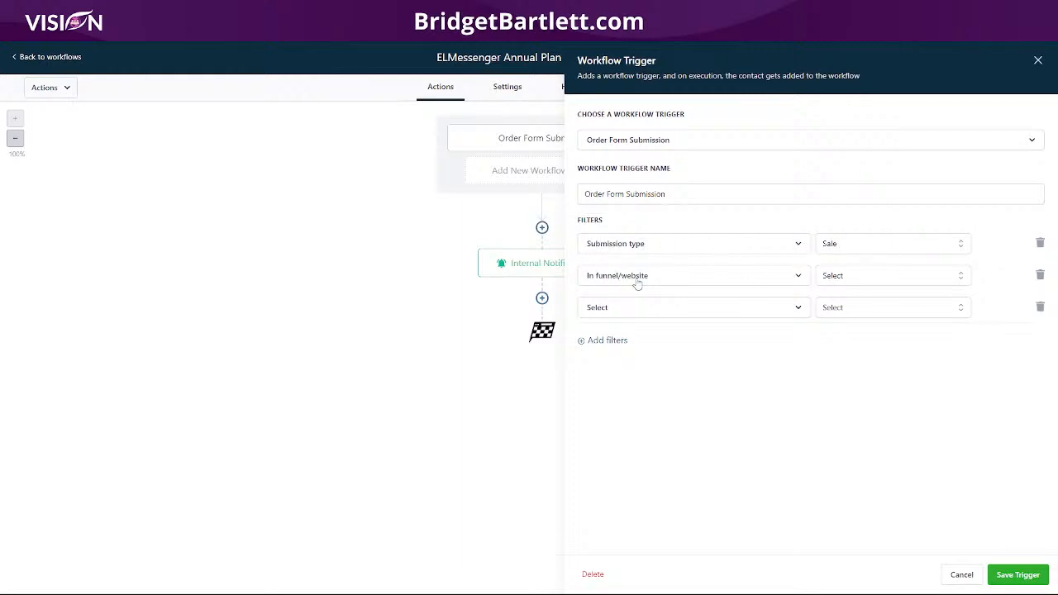
left_click(830, 277)
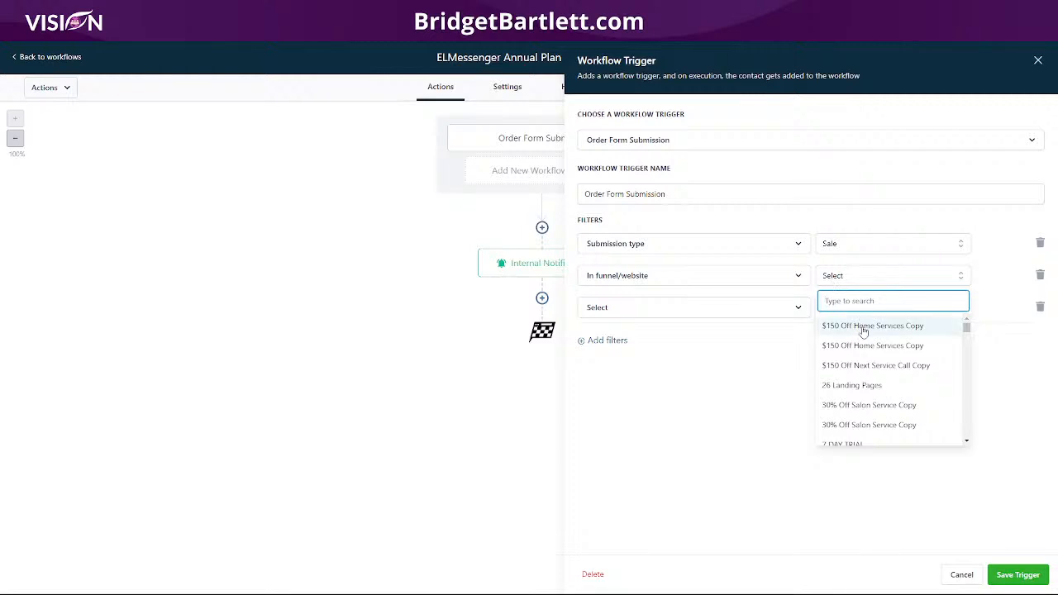
type("elm")
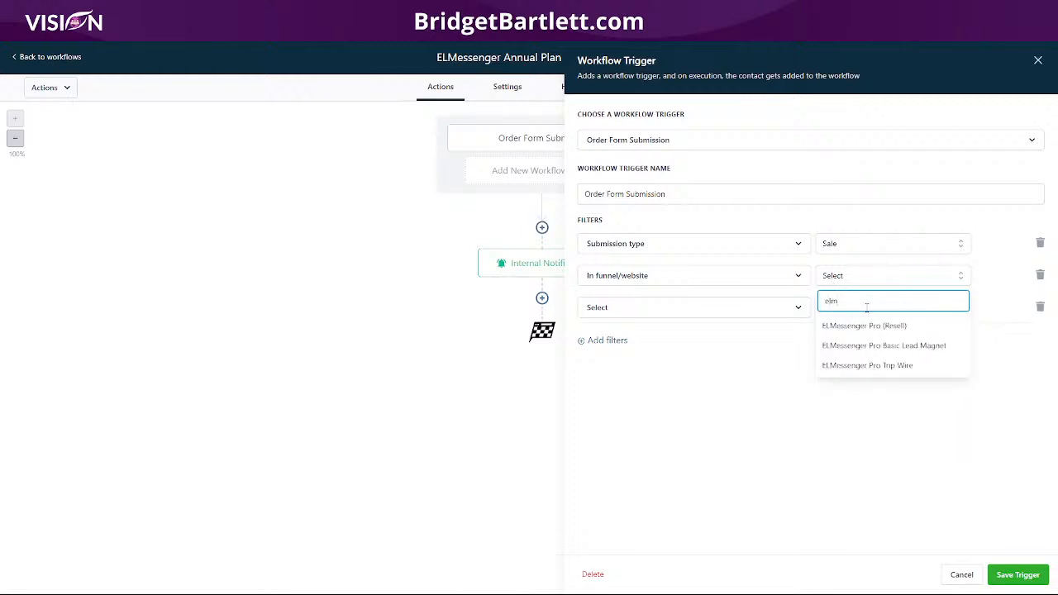
left_click(865, 365)
- Add a 'Page is $497' filter, save the trigger, and recheck it
left_click(686, 311)
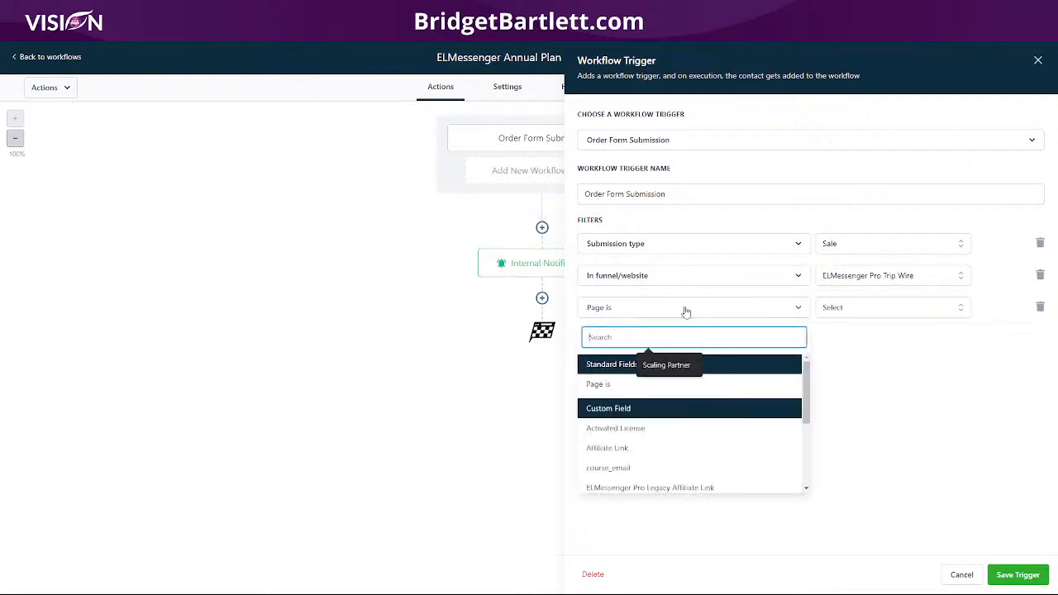
left_click(930, 405)
left_click(852, 308)
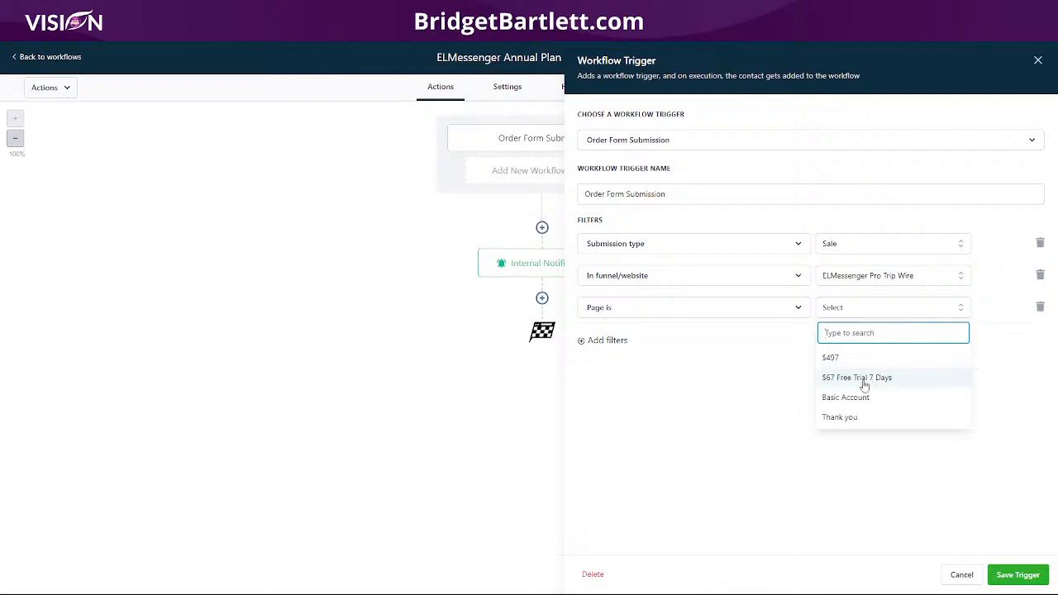
left_click(840, 360)
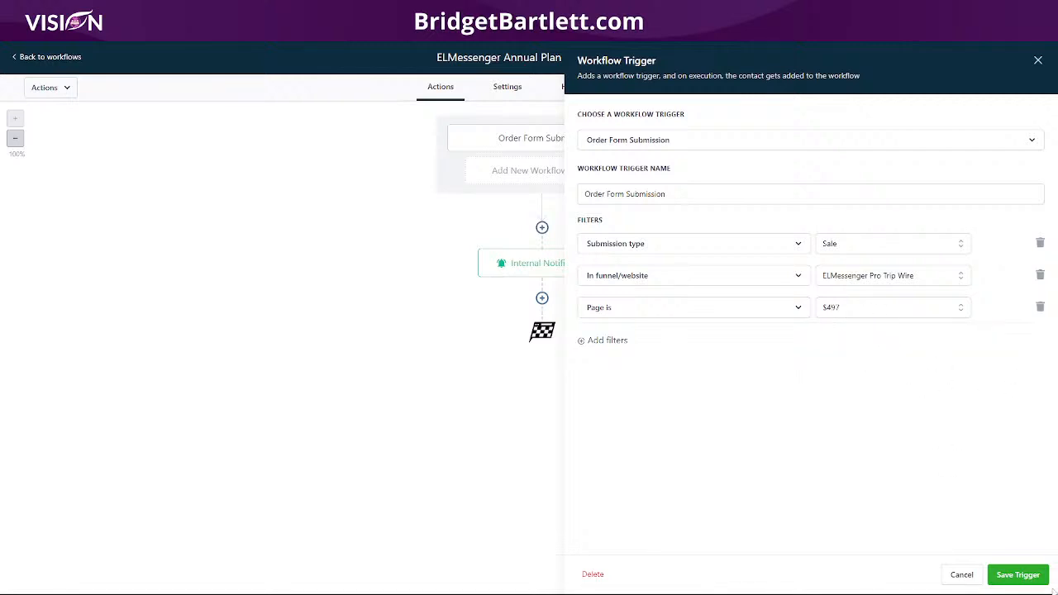
left_click(1009, 574)
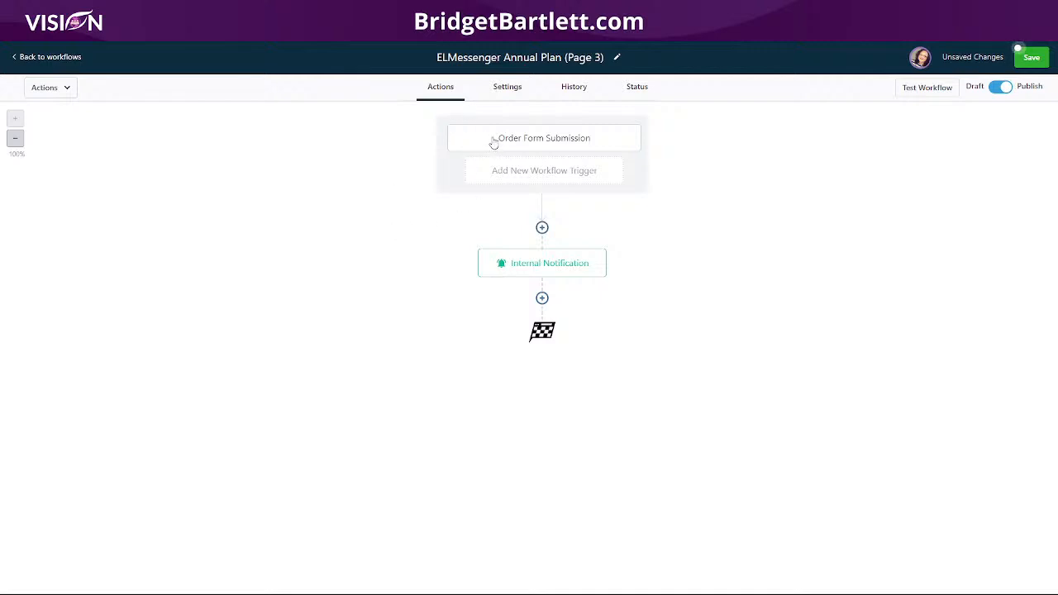
left_click(545, 143)
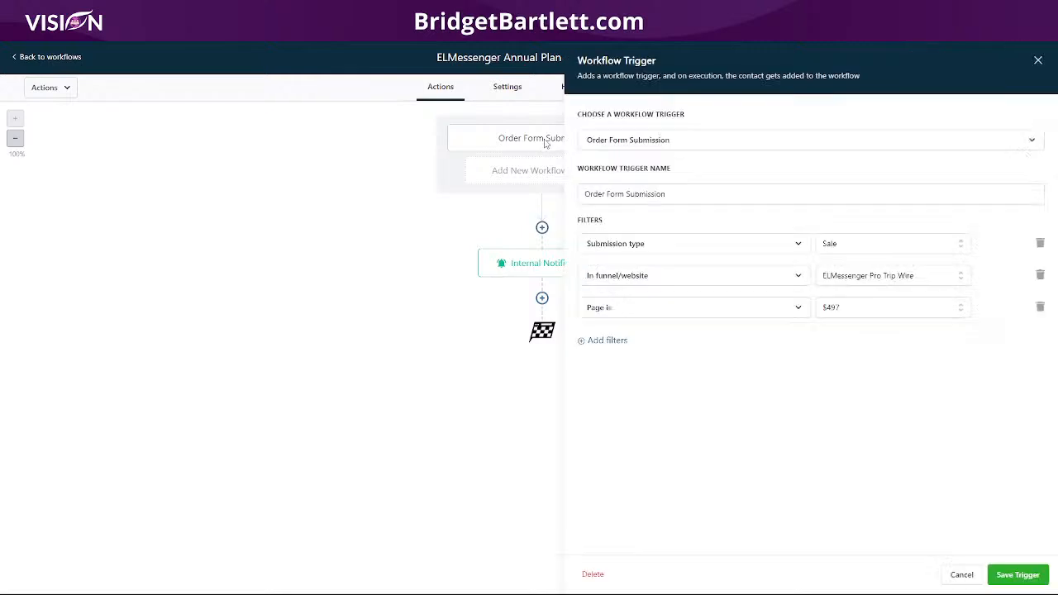
left_click(1013, 577)
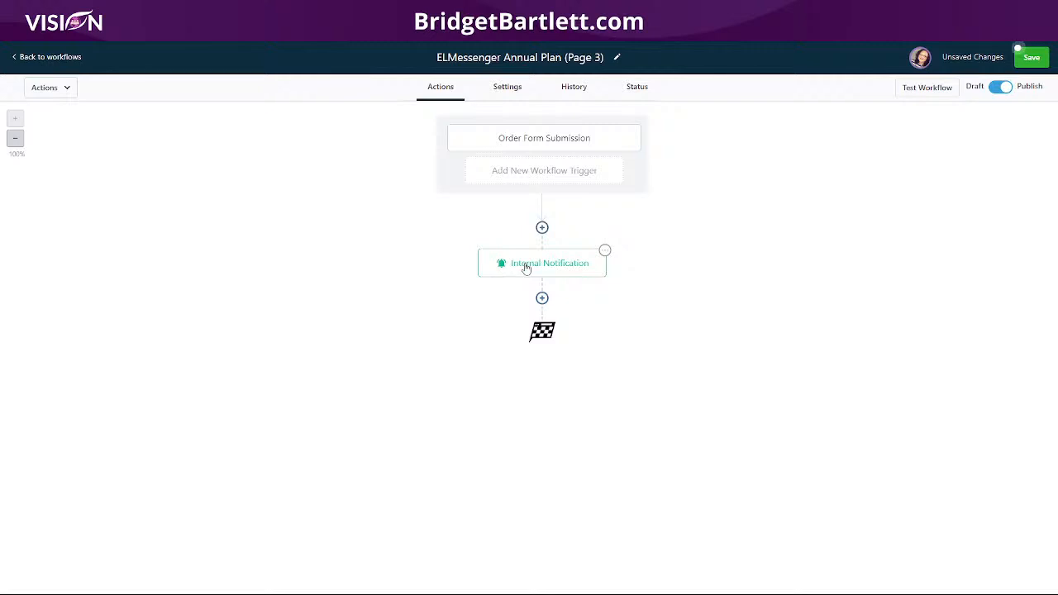
- Review the cancel-free-trial internal notification's subject and message, leaving them unchanged
left_click(525, 268)
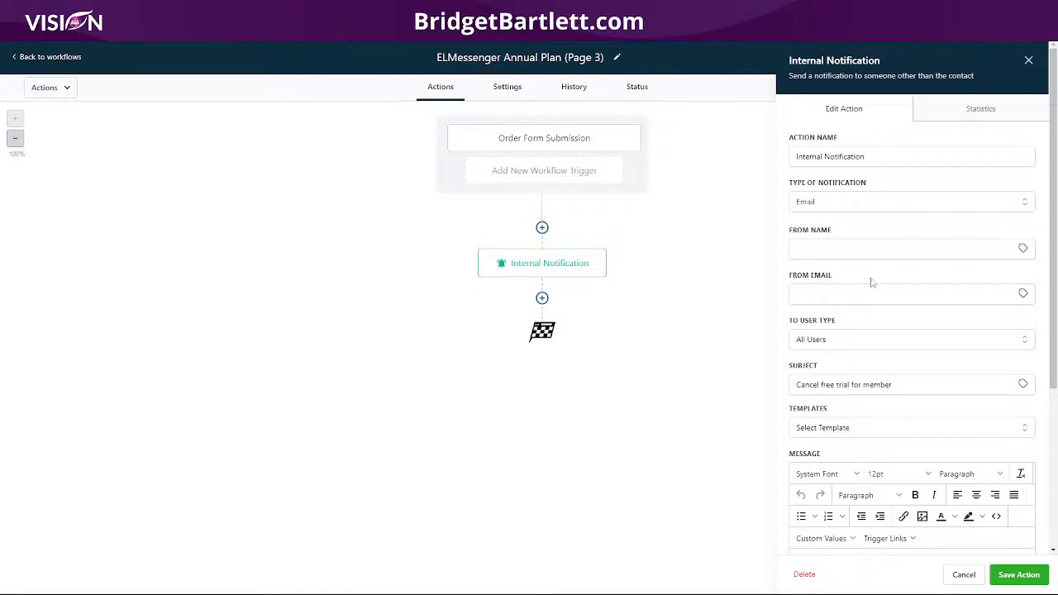
scroll(918, 321, "down", 1)
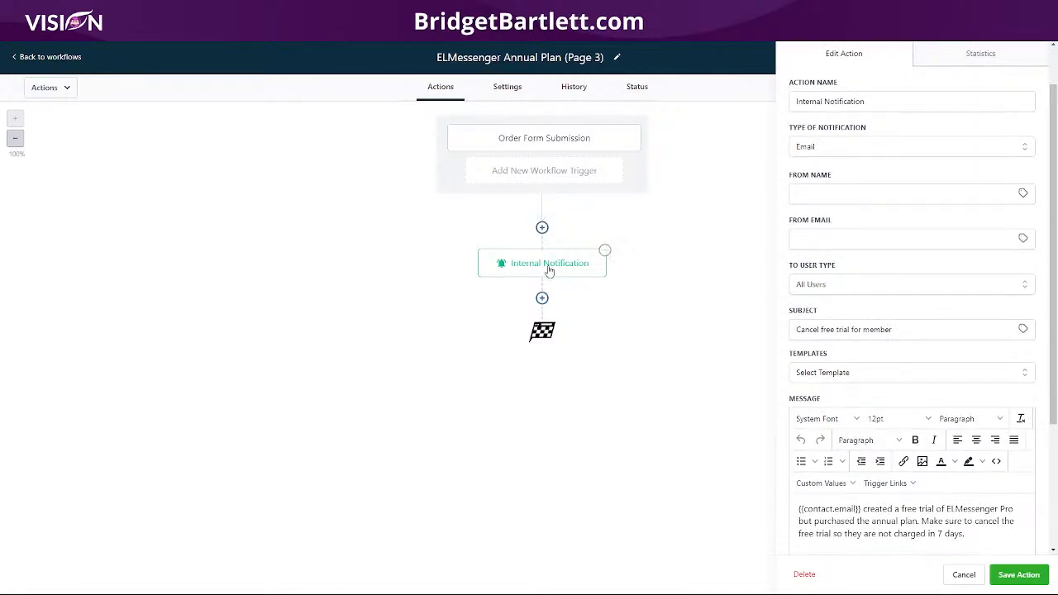
scroll(942, 310, "down", 3)
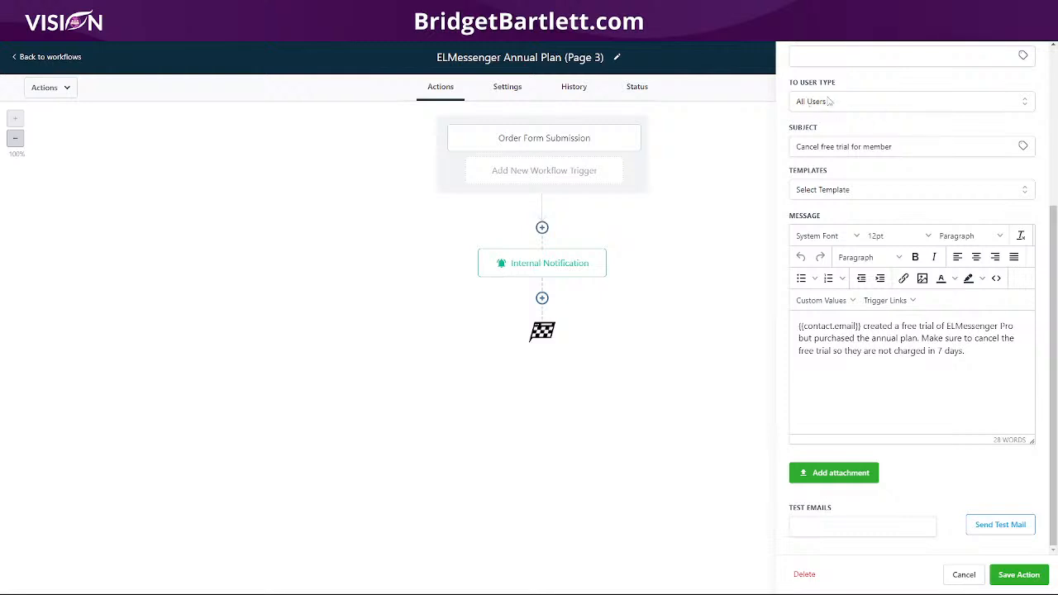
left_click(916, 146)
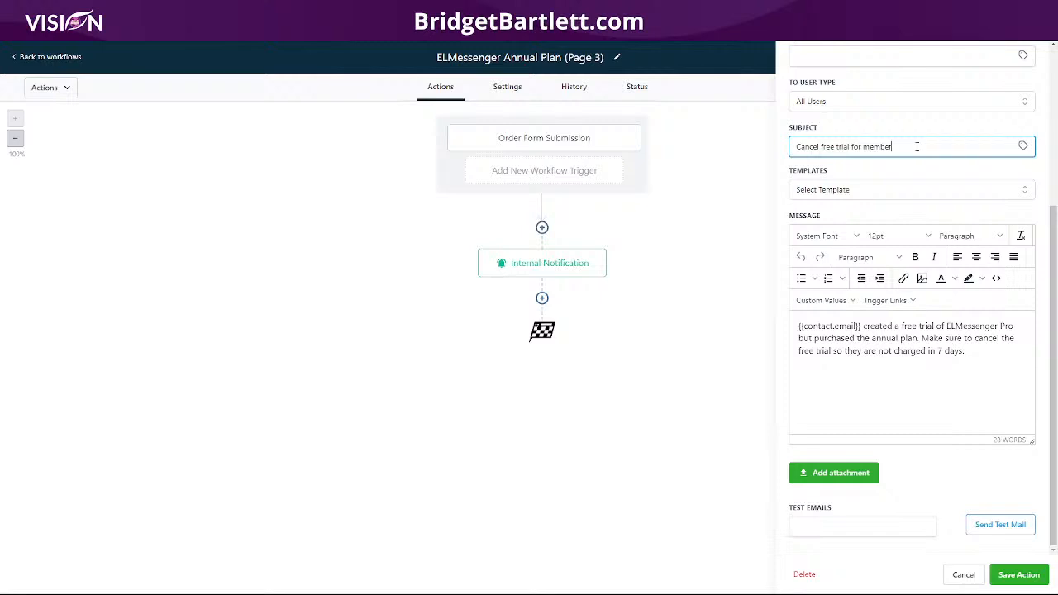
left_click_drag(916, 147, 773, 153)
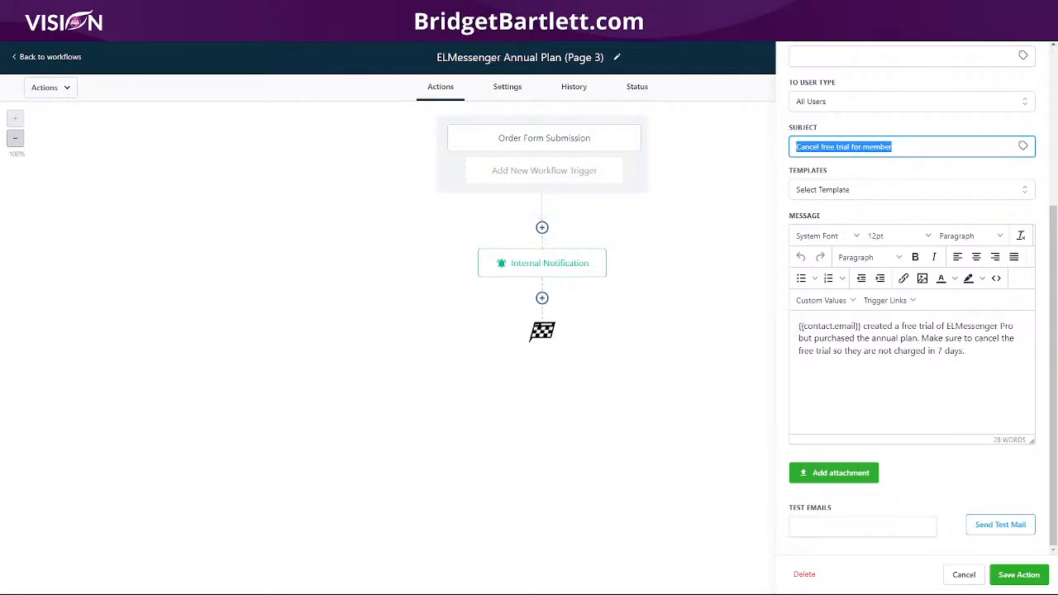
left_click_drag(861, 326, 801, 327)
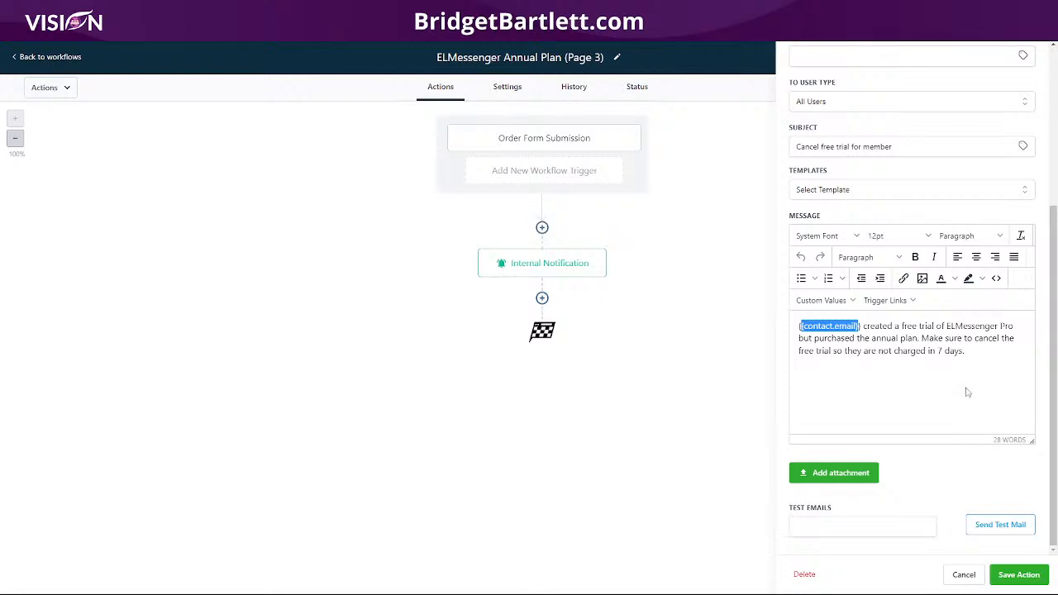
- Save the notification action and the Annual Plan workflow, then return to the Trip Wire Funnel workflows list
left_click(1017, 574)
left_click(1031, 59)
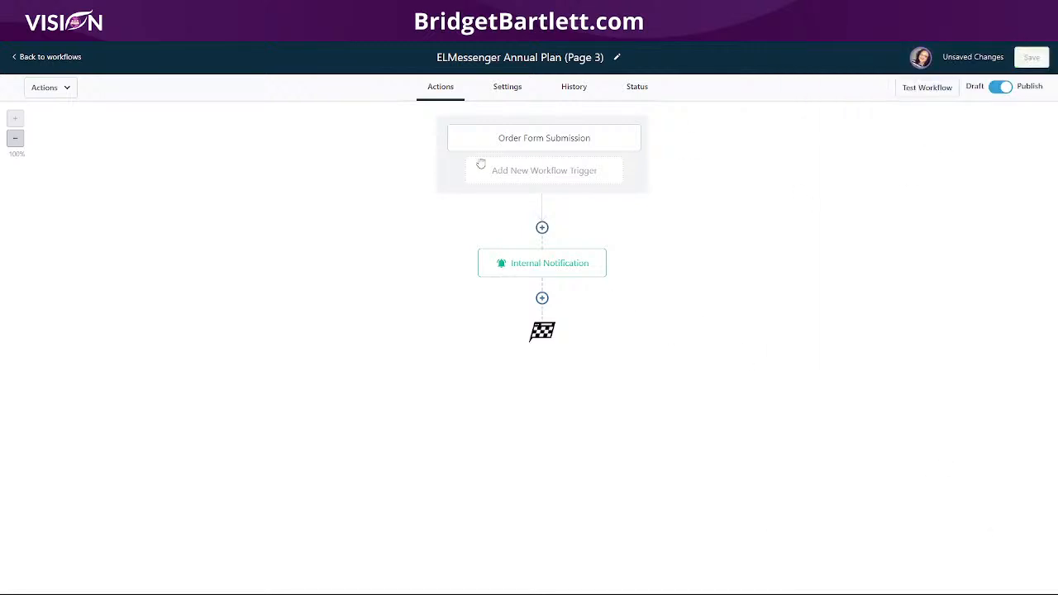
left_click(59, 58)
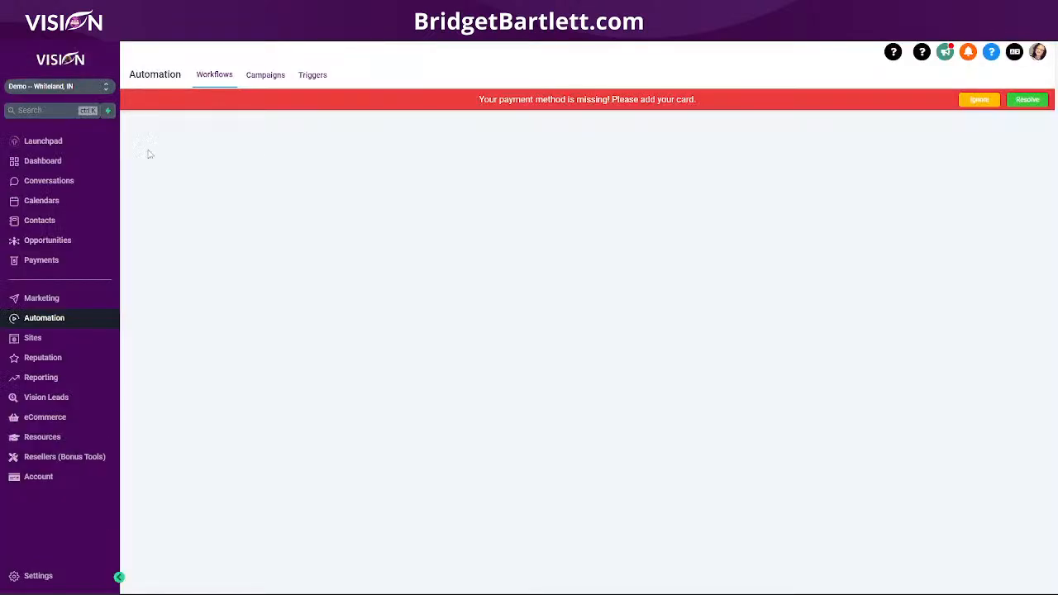
- Open the ELMessenger Pro Trip Wire funnel in 3-Core Funnels, dismissing the missing payment warning
left_click(33, 337)
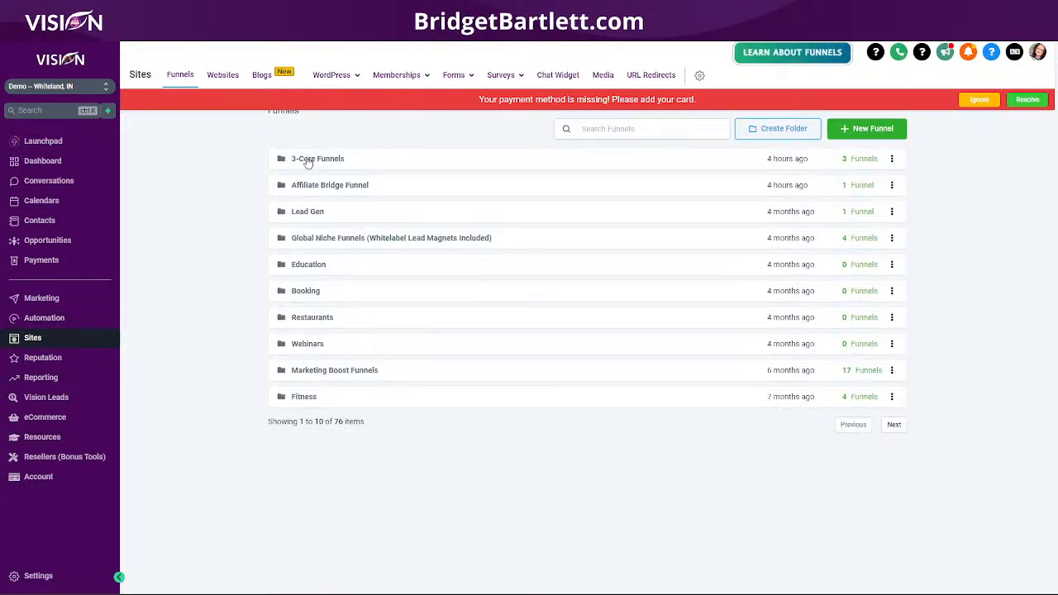
left_click(317, 158)
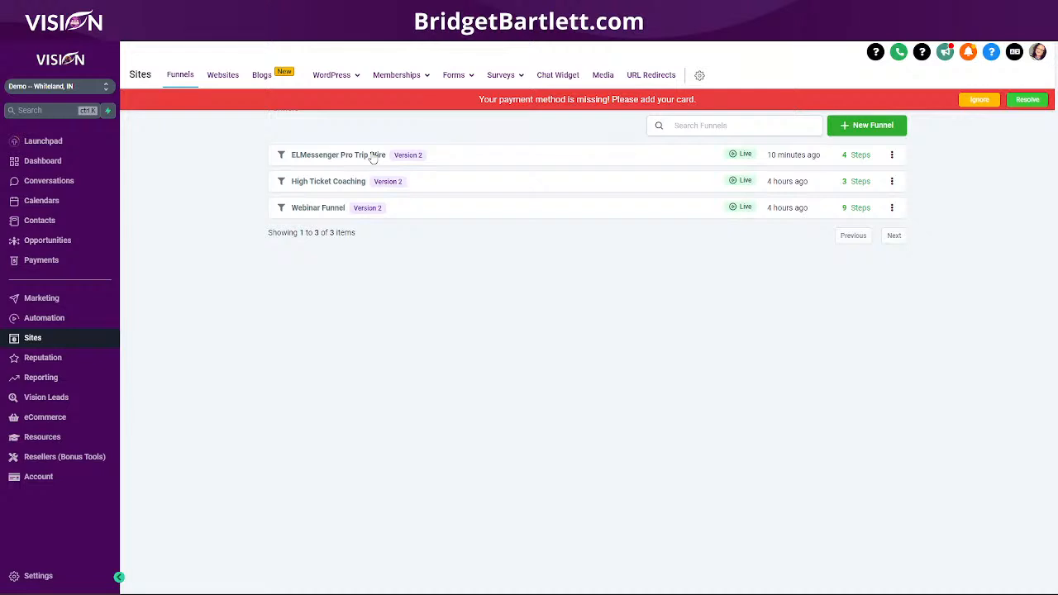
left_click(372, 157)
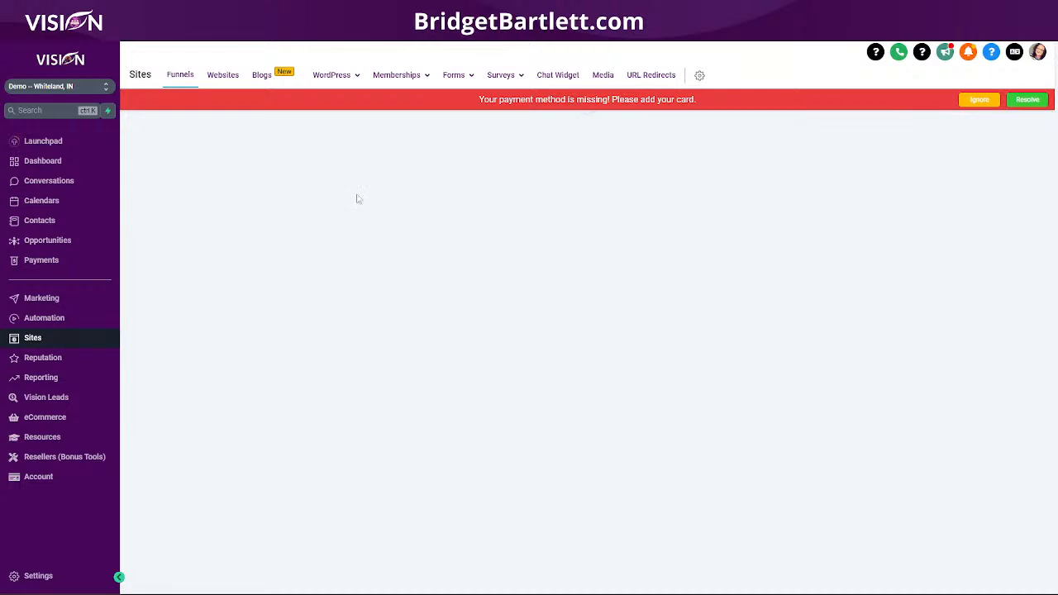
left_click(978, 99)
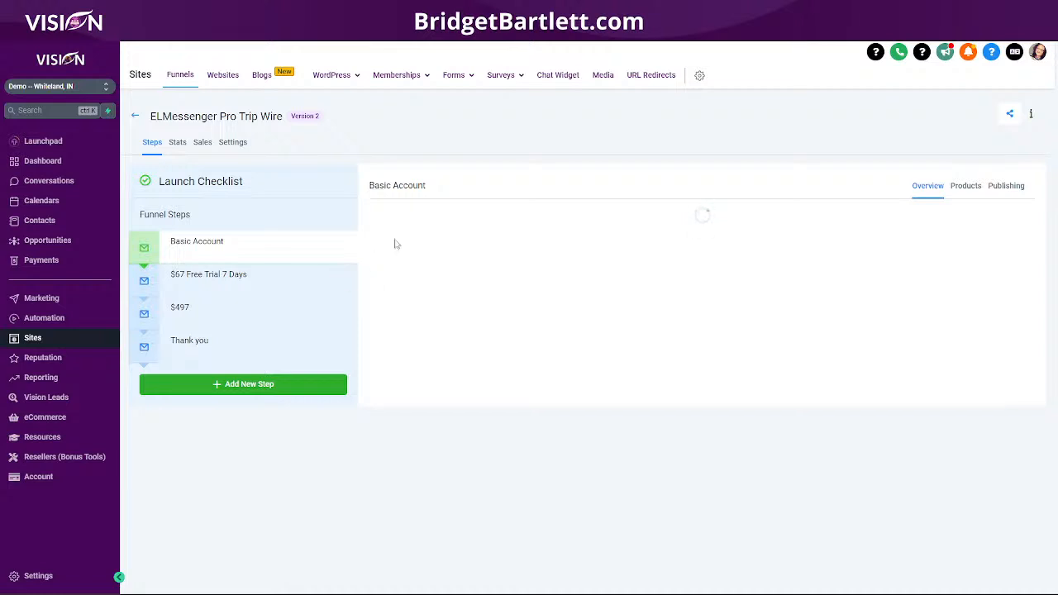
- Copy the funnel's domain from the page address and go to the Contacts list
left_click_drag(410, 217, 541, 218)
key("ctrl+c")
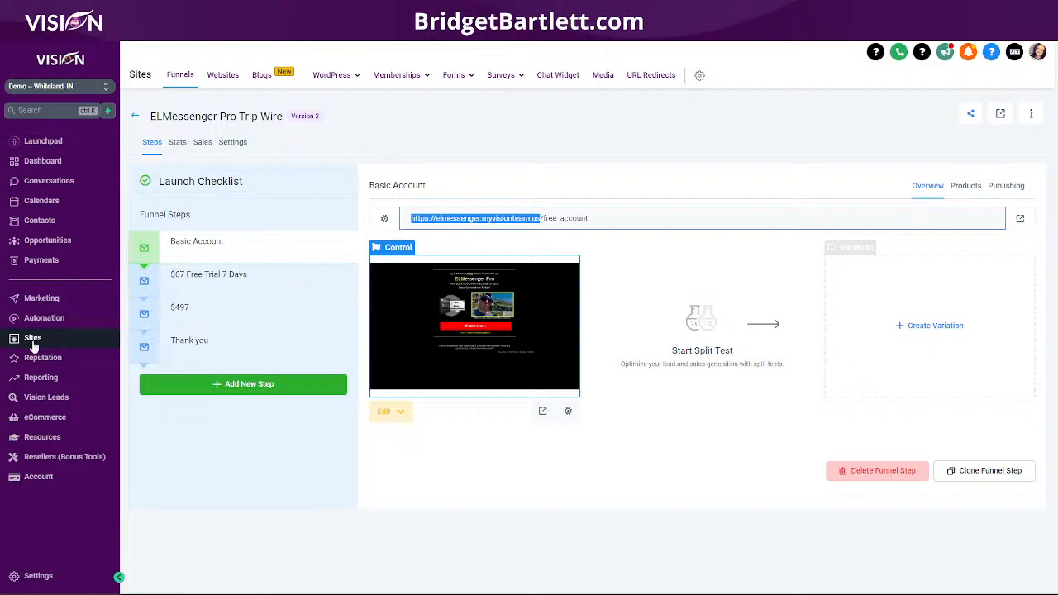
left_click(39, 220)
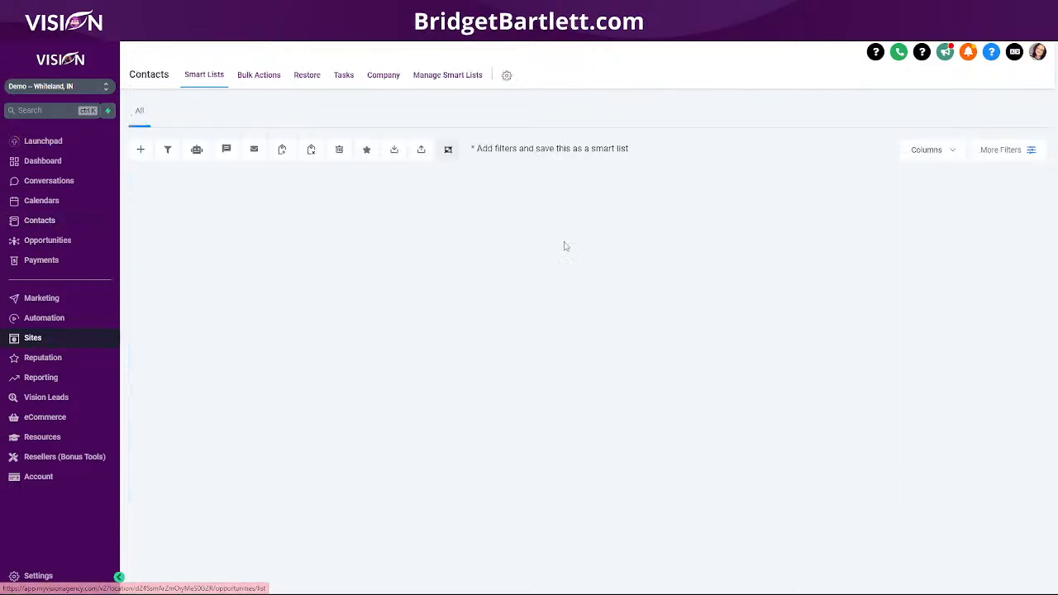